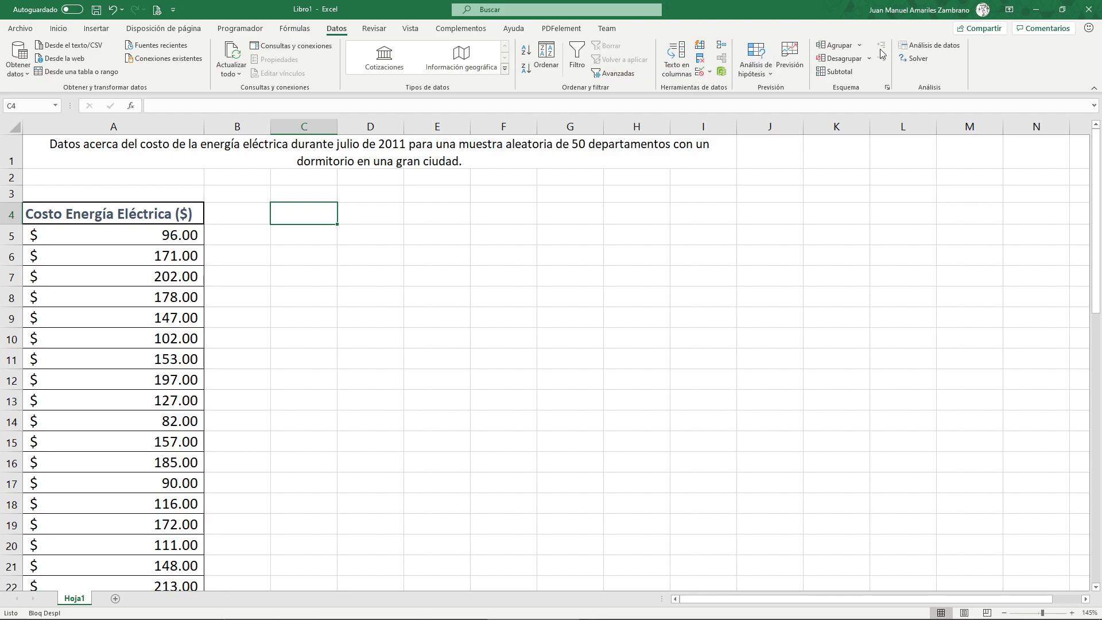
Start a Descriptive Statistics analysis with the electricity cost column $A$4:$A$54 as the input range
click(935, 44)
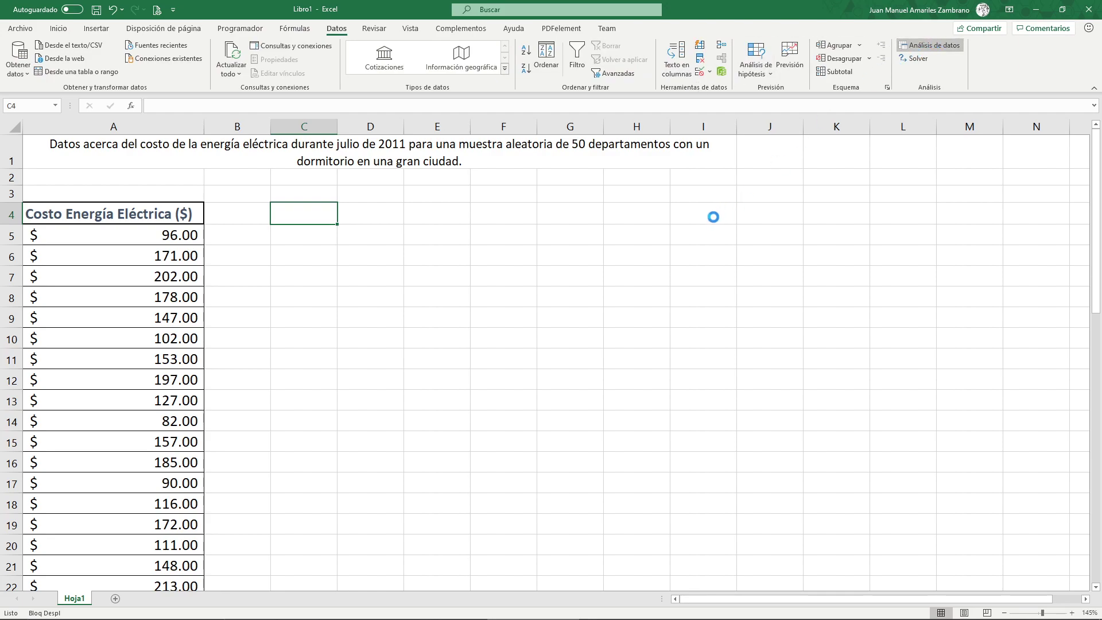
click(328, 271)
click(553, 241)
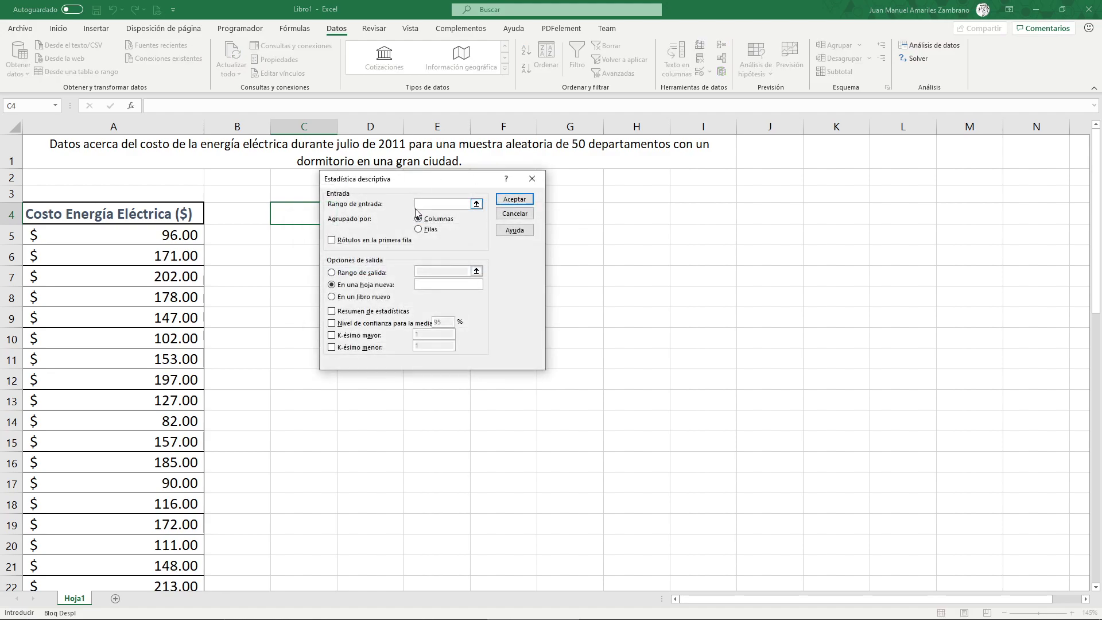
click(476, 203)
drag(118, 214, 151, 565)
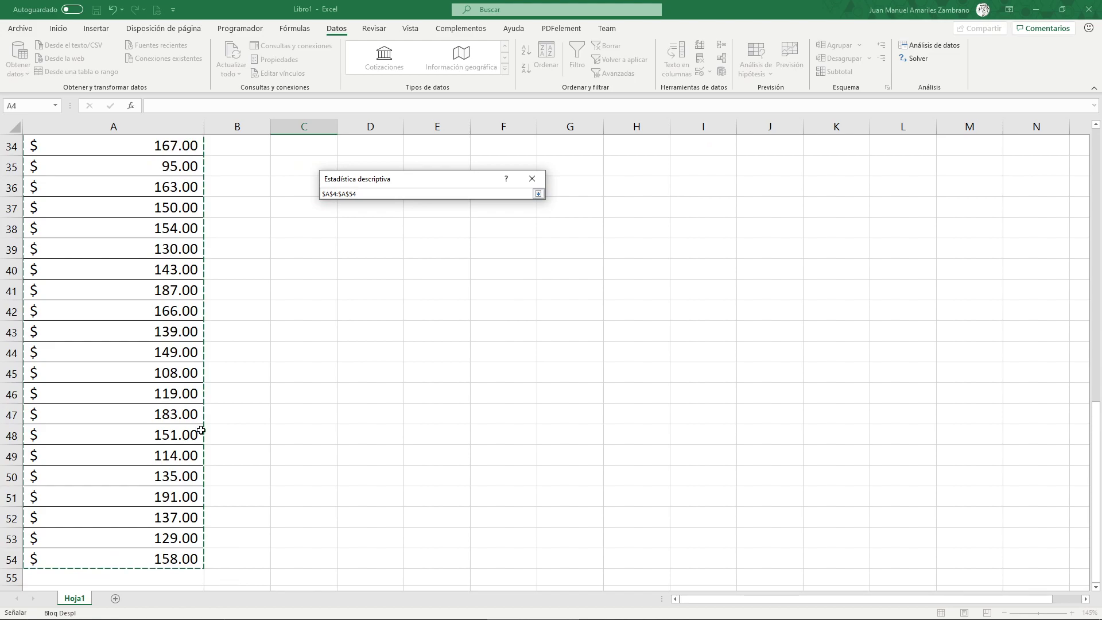
click(538, 193)
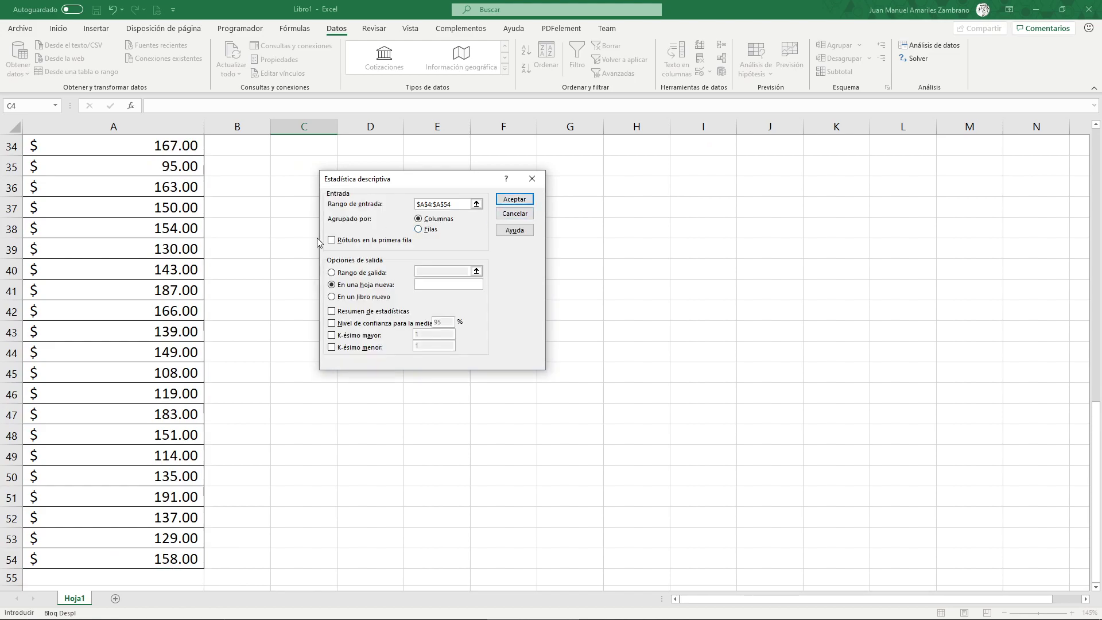
Generate summary statistics with labels in the first row and output at C4, and widen column C to show the statistic names
drag(1097, 418, 1097, 144)
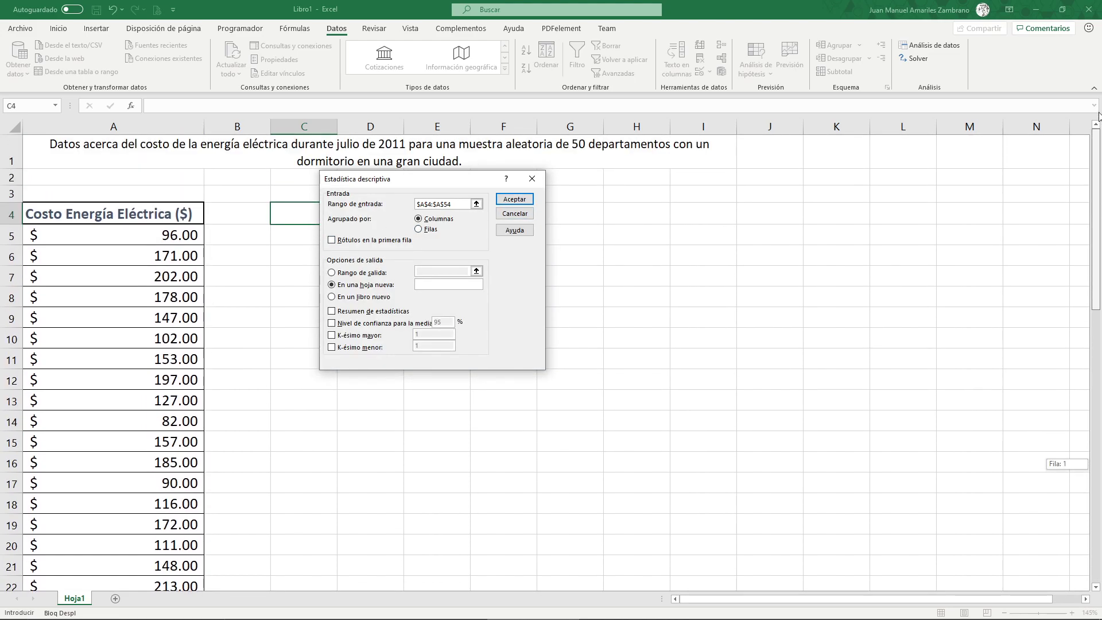
click(345, 241)
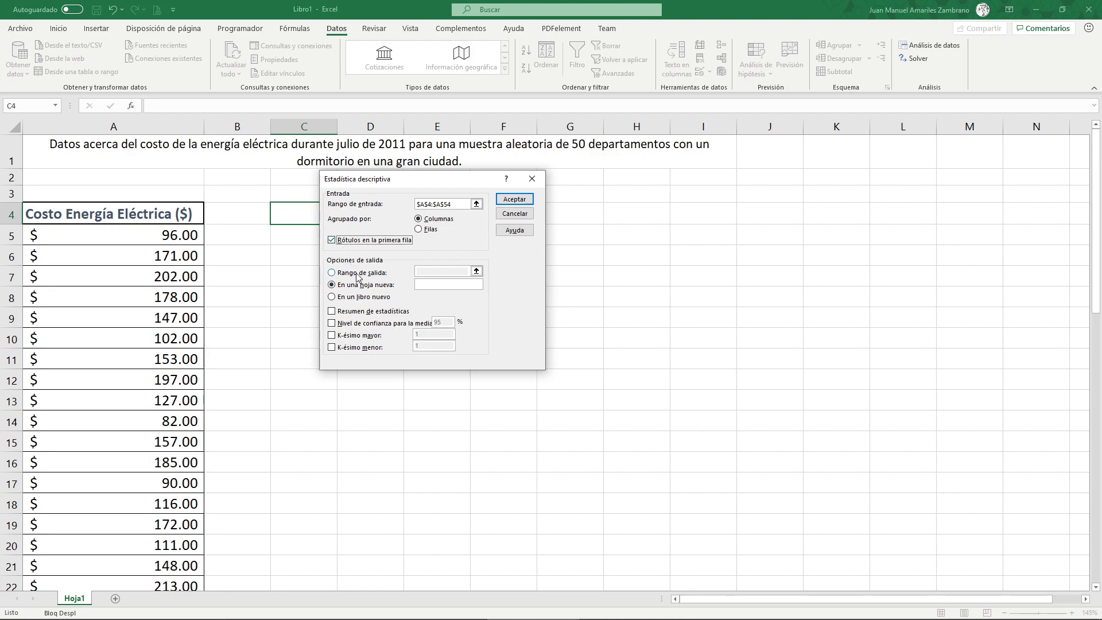
click(331, 273)
click(291, 219)
click(348, 310)
click(505, 196)
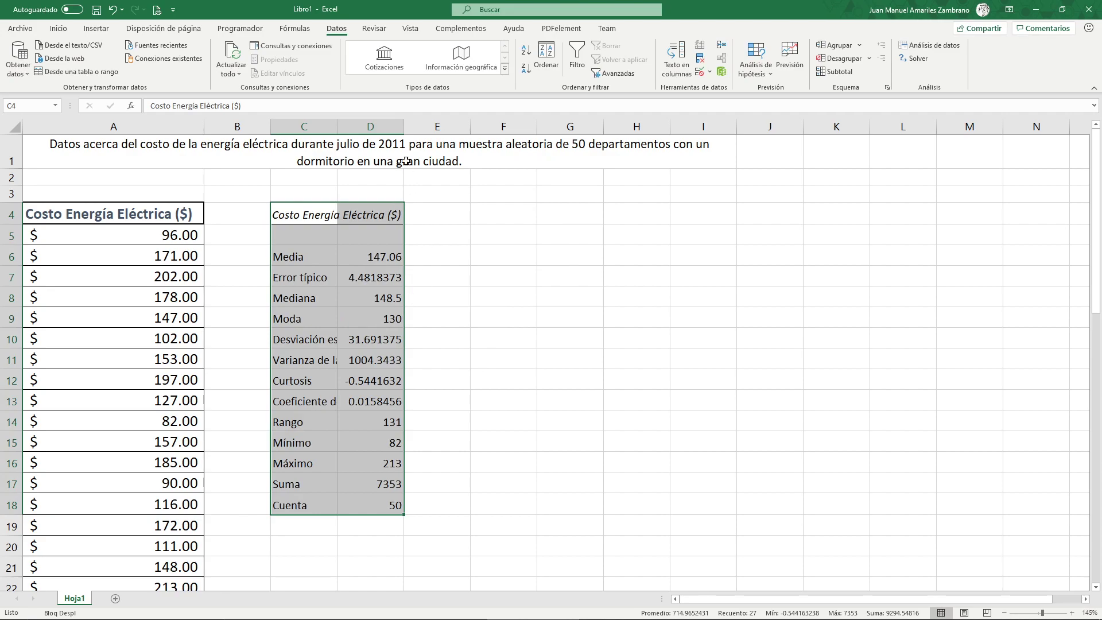
drag(338, 126, 386, 126)
click(500, 273)
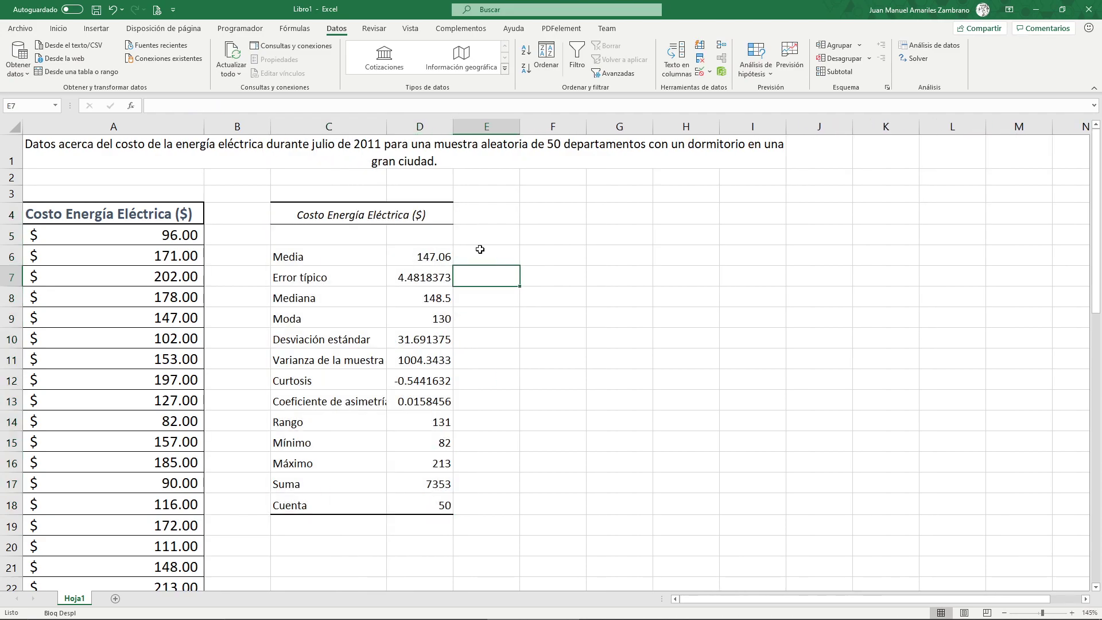
Enter the label "N Int=" in cell F4 for the number of intervals
click(516, 213)
click(565, 217)
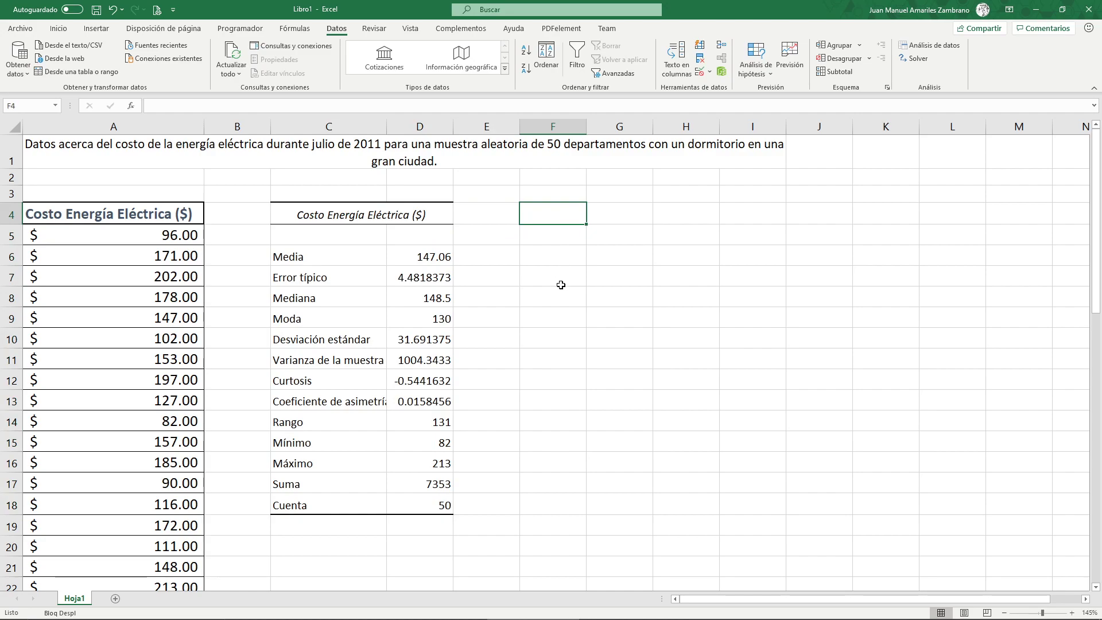
text(N Int)
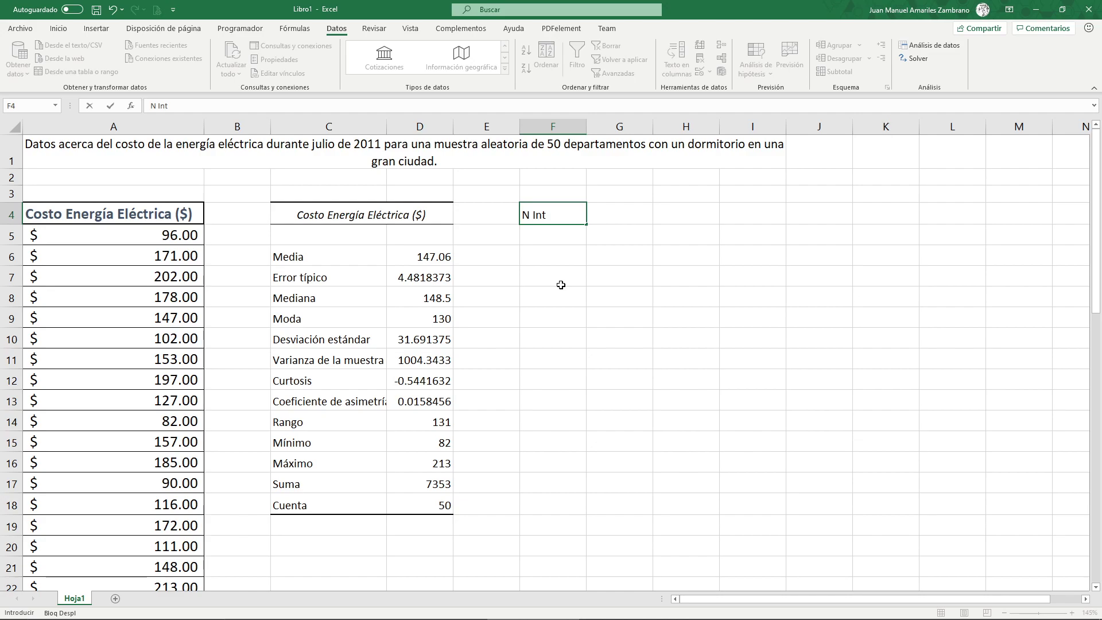
text(=)
scroll(561, 285, right, 1)
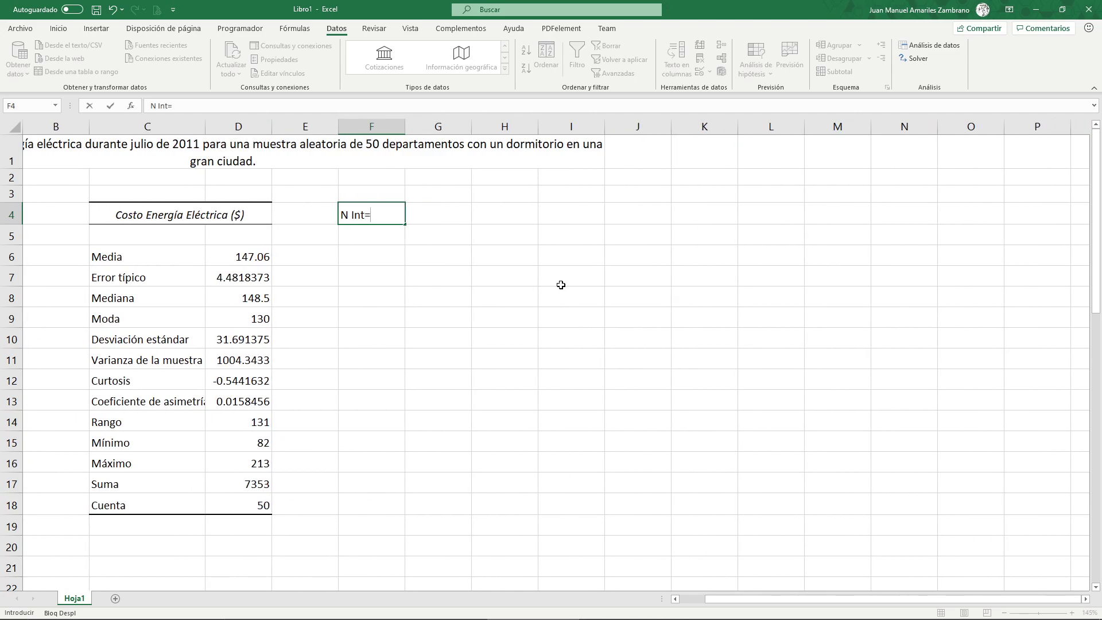
key(Return)
scroll(560, 284, right, 1)
scroll(560, 285, right, 1)
scroll(561, 284, left, 2)
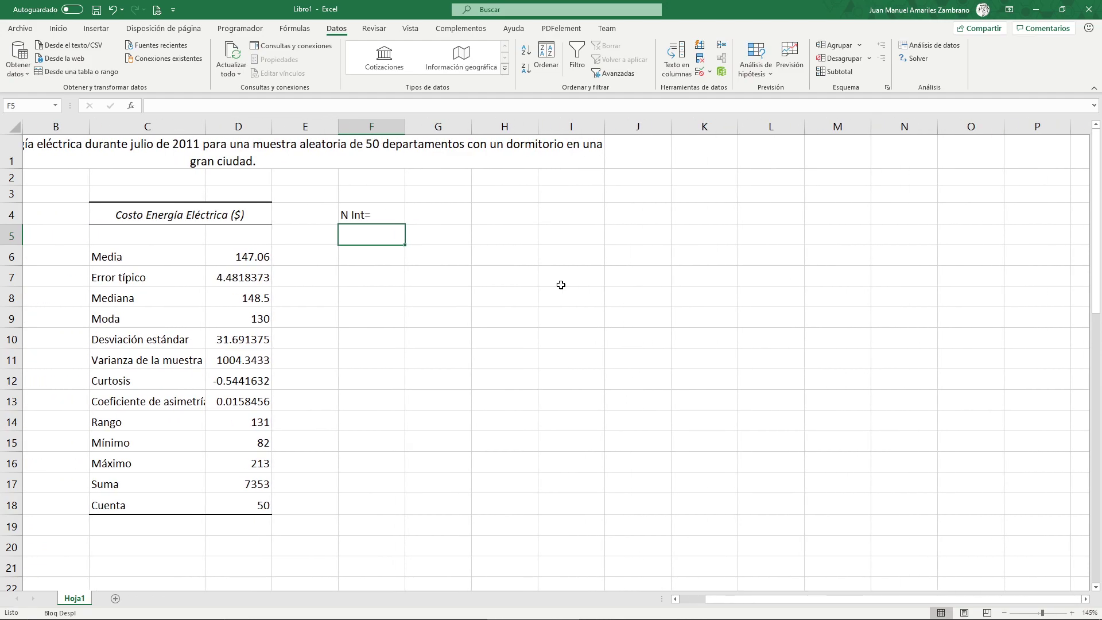
Calculate the number of intervals in G4 with the formula =1+3.32*LOG10(D18), using the sample count
key(Right)
key(Up)
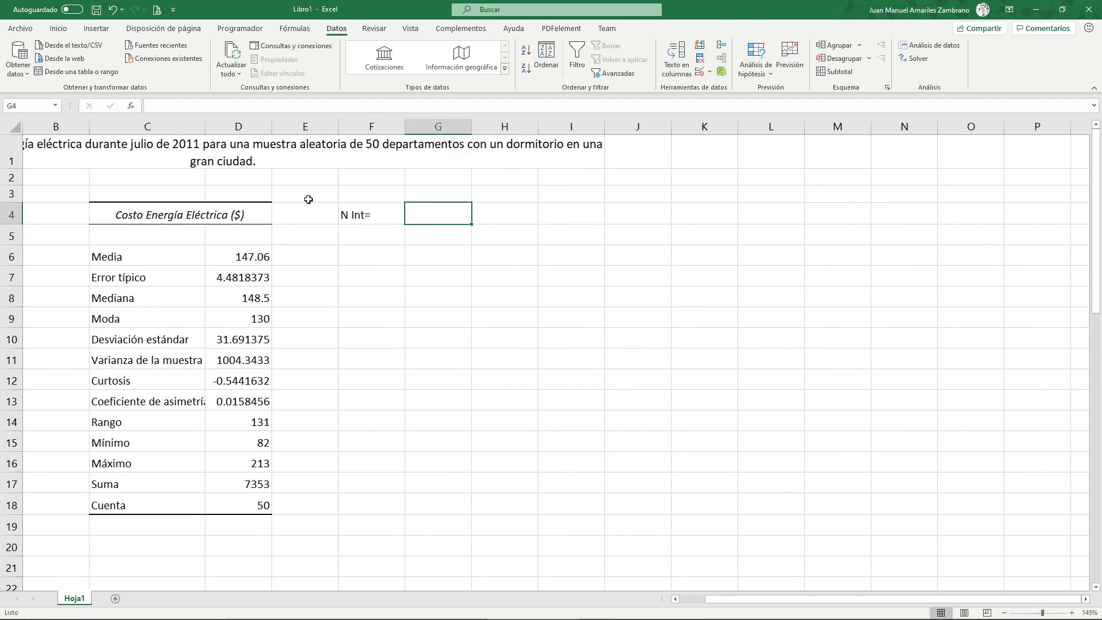
text(=)
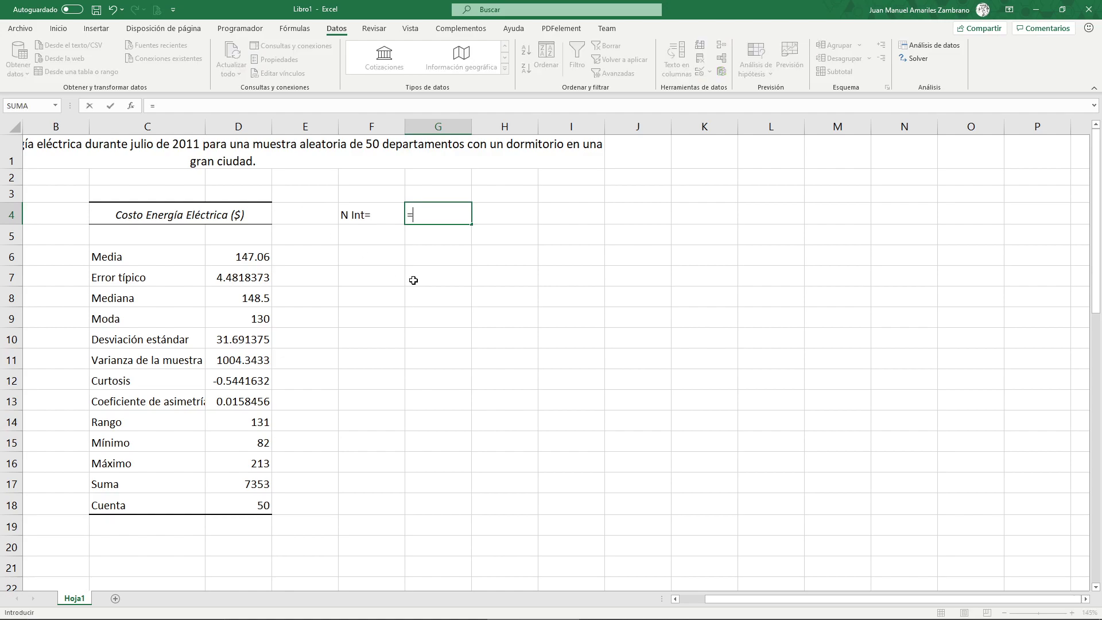
text(1+3.32*lo)
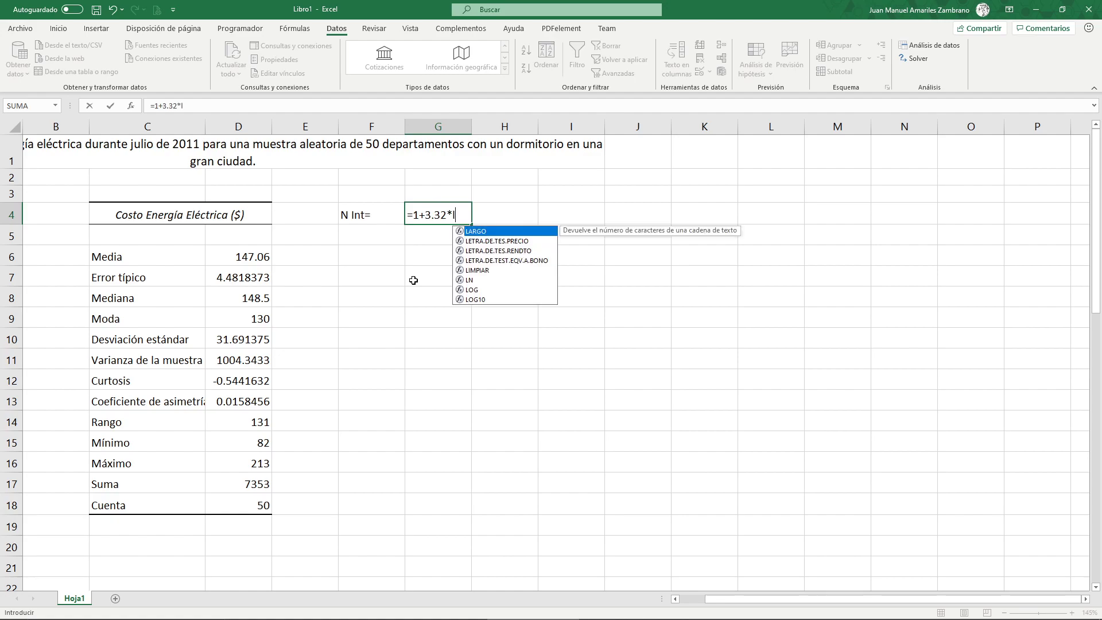
double_click(482, 240)
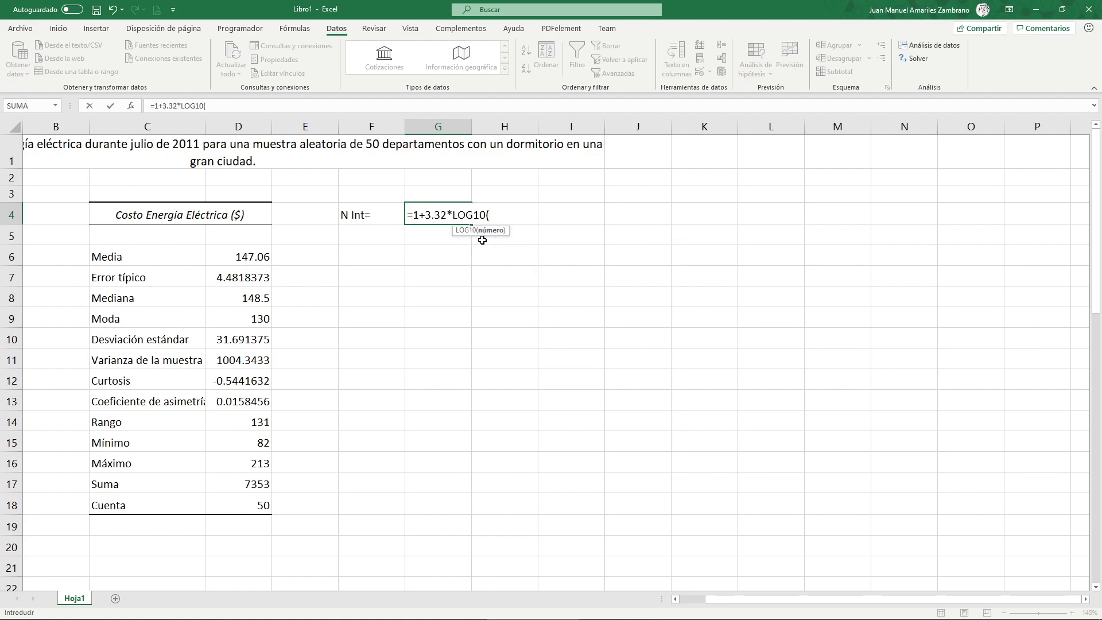
click(247, 506)
text())
key(Return)
Round the number of intervals to zero decimals in H4 with the formula =REDONDEAR(G4,0)
key(Right)
key(Up)
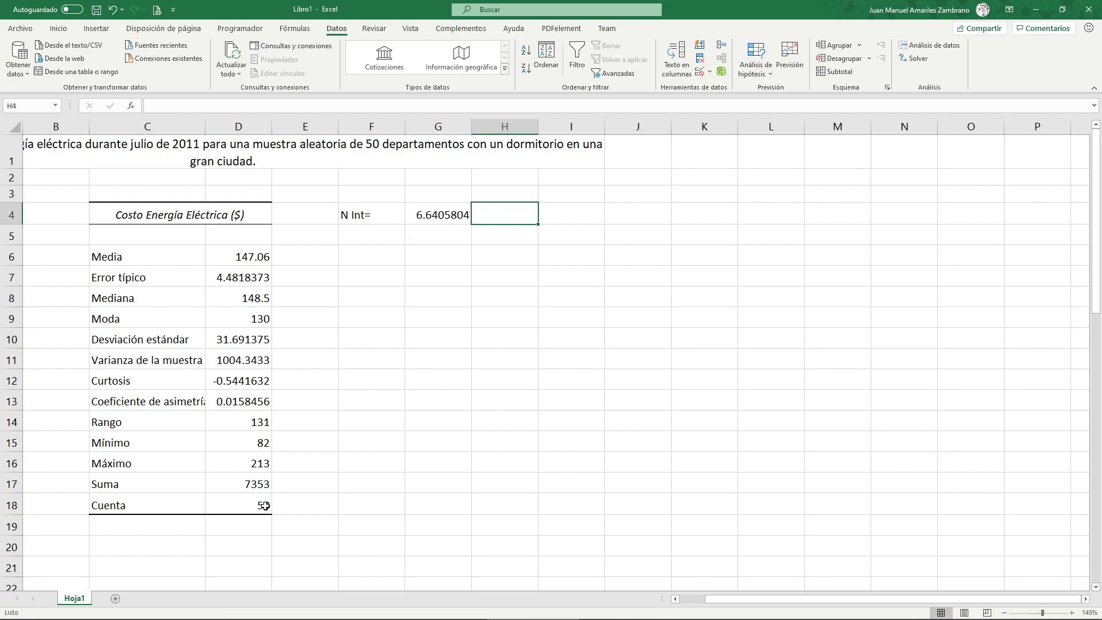
click(443, 215)
click(494, 207)
text(+)
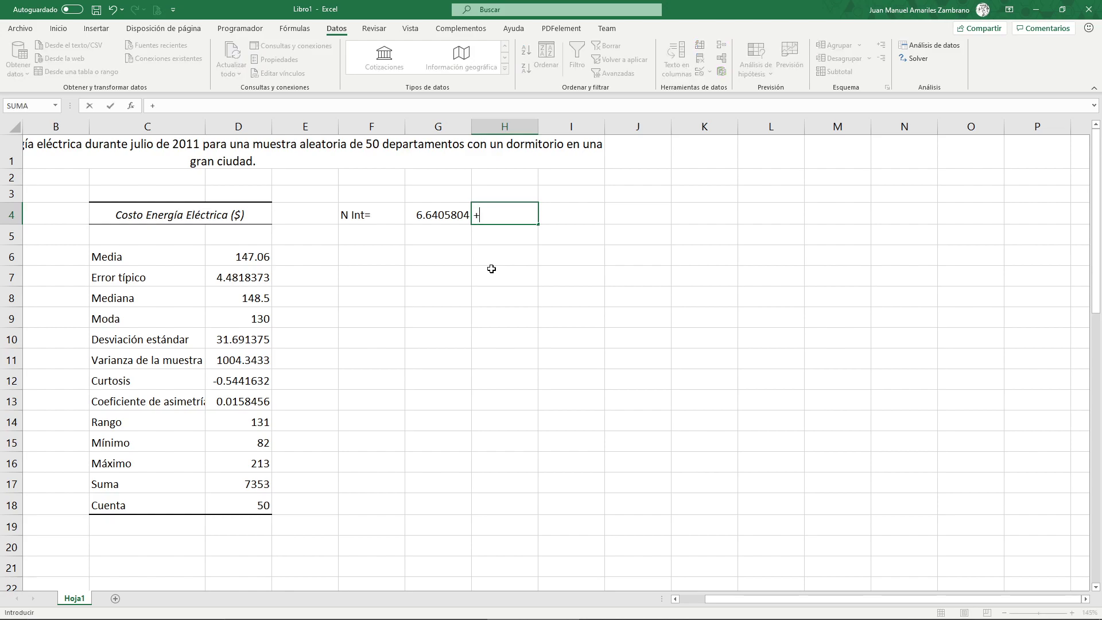
key(BackSpace)
text(=red)
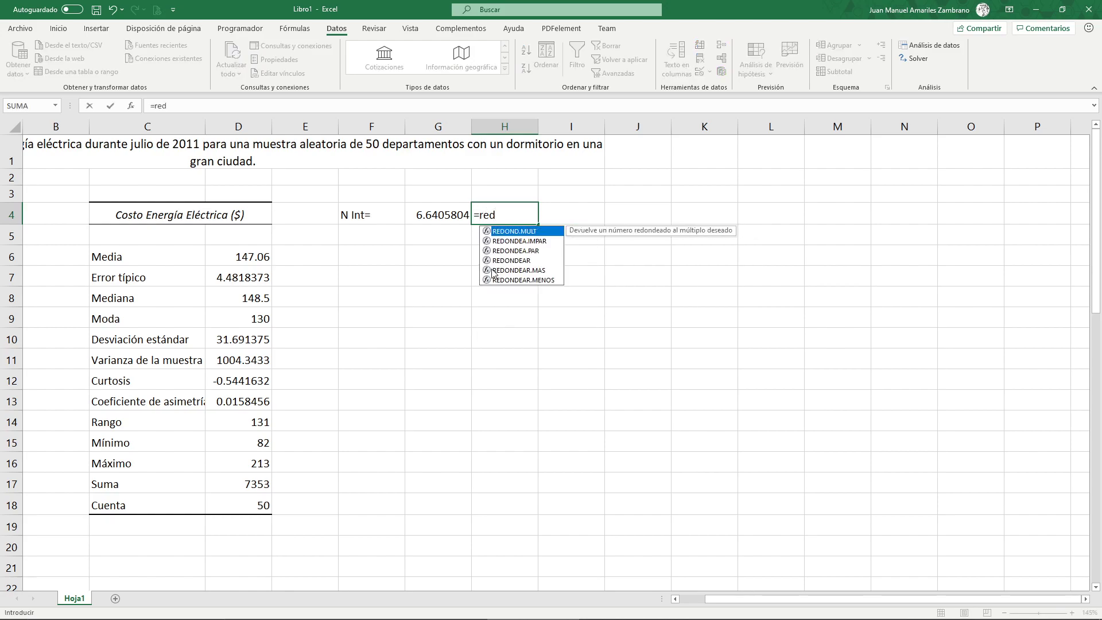
double_click(508, 260)
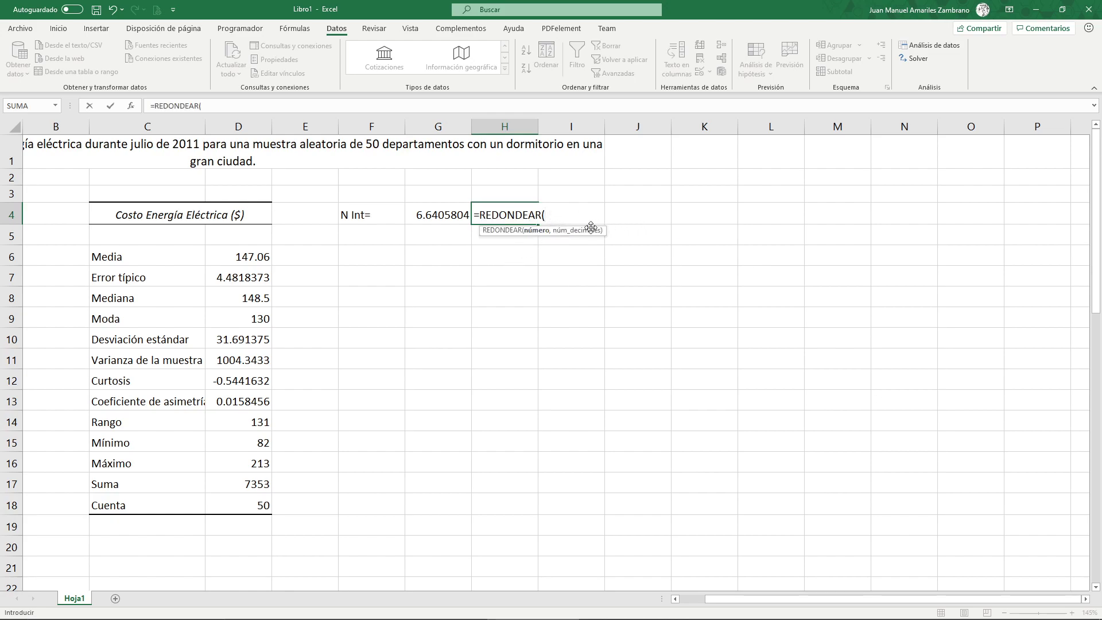
click(435, 215)
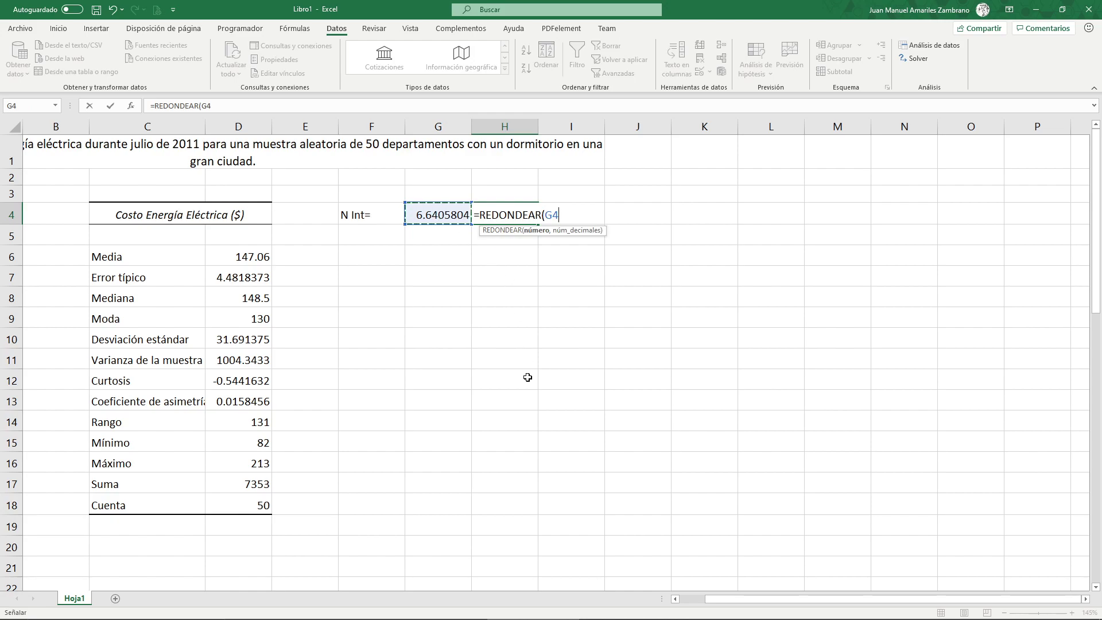
text(,0)
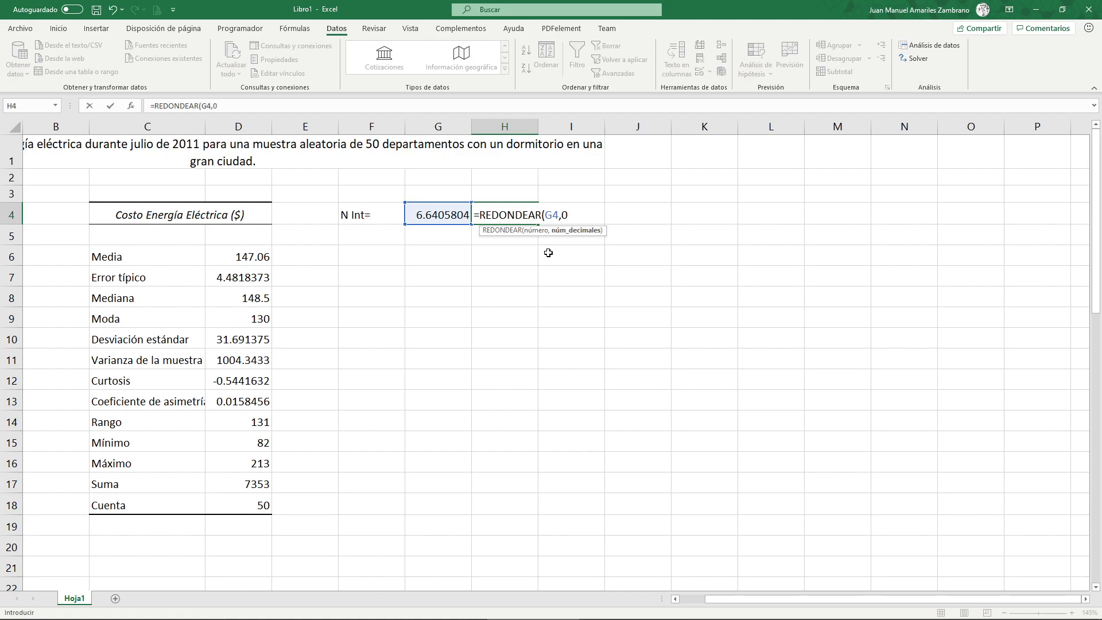
text())
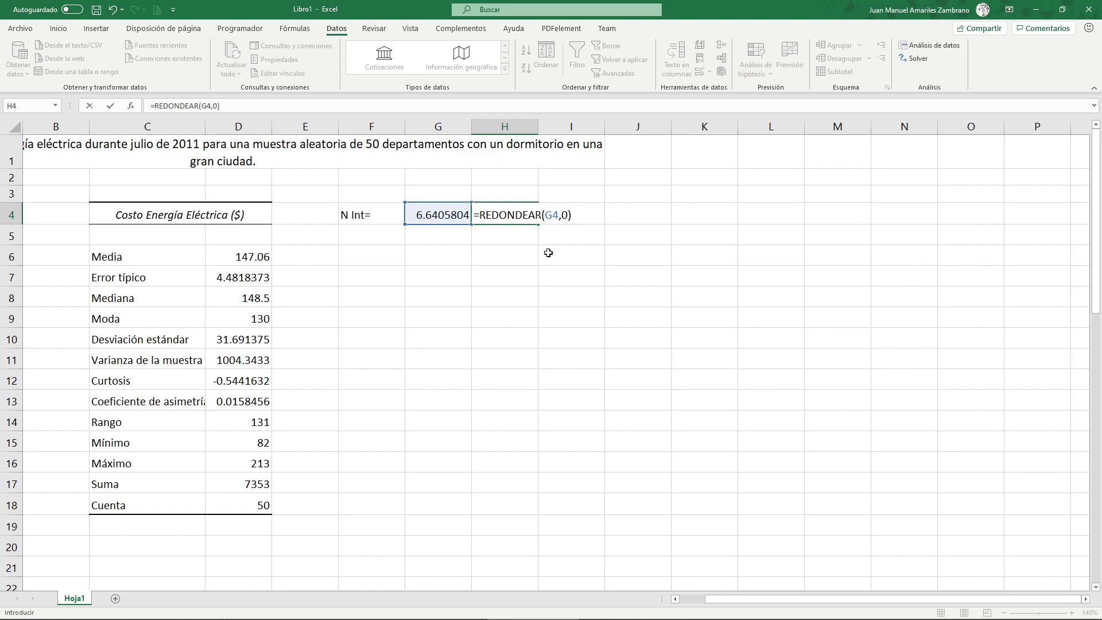
key(Return)
click(516, 213)
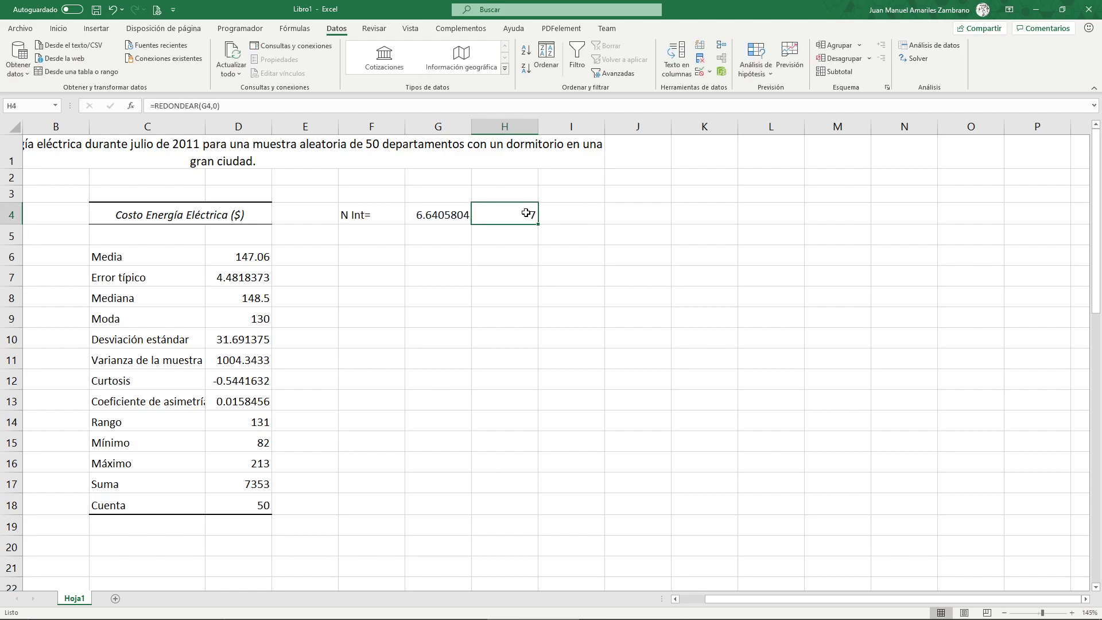
Label cell F6 "Ancho=" and calculate the interval width in G6 as range over rounded interval count, =D14/H4
click(366, 256)
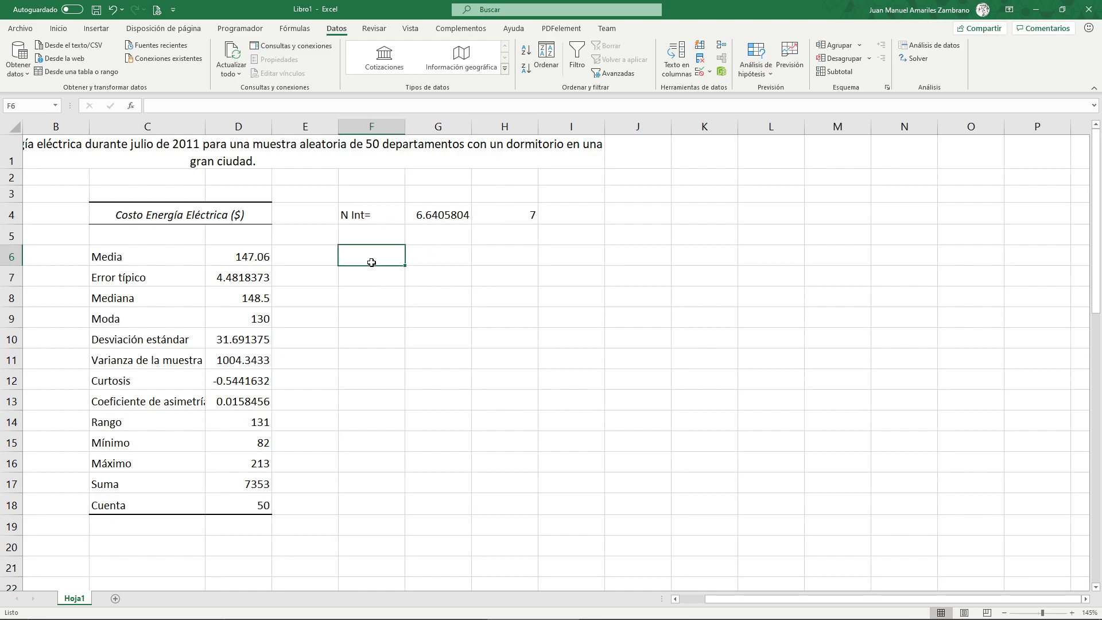
text(Ancho=)
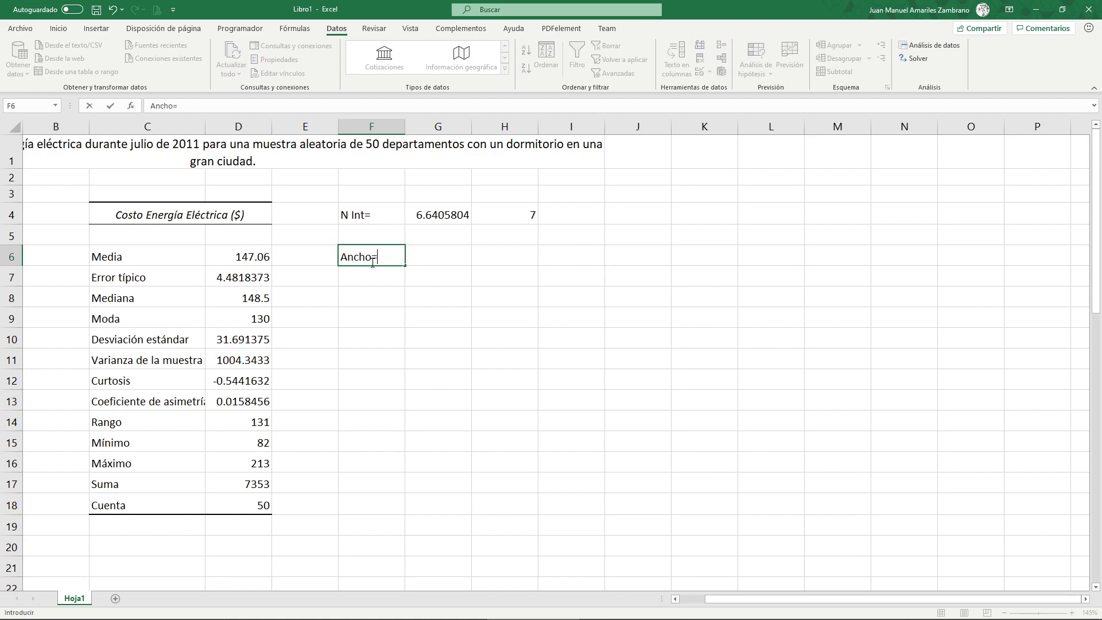
key(Return)
key(Right)
key(Up)
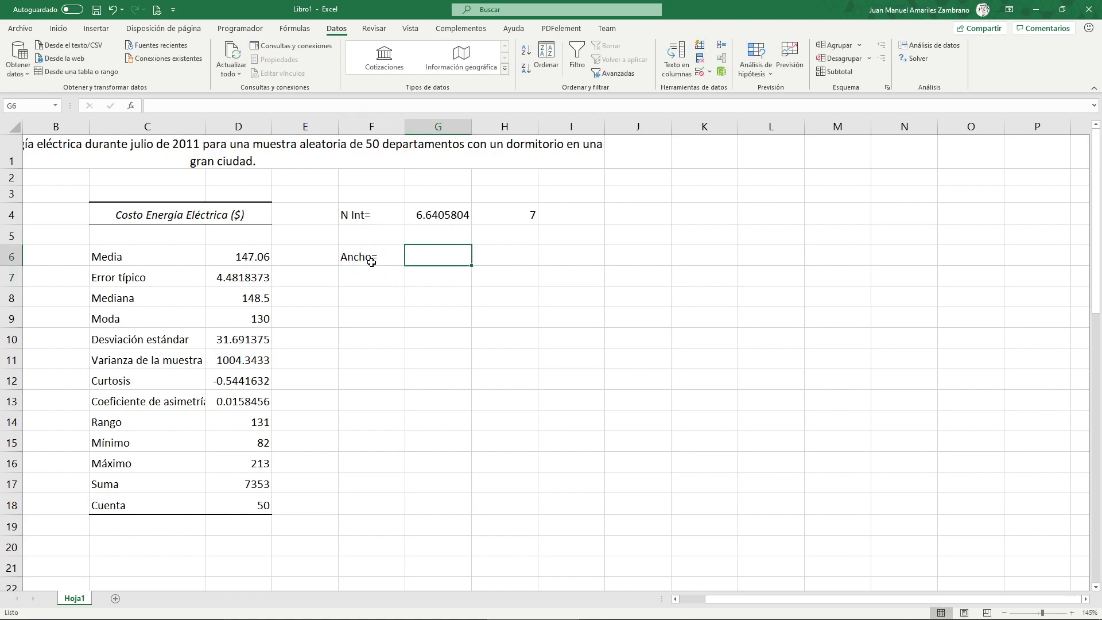
text(=)
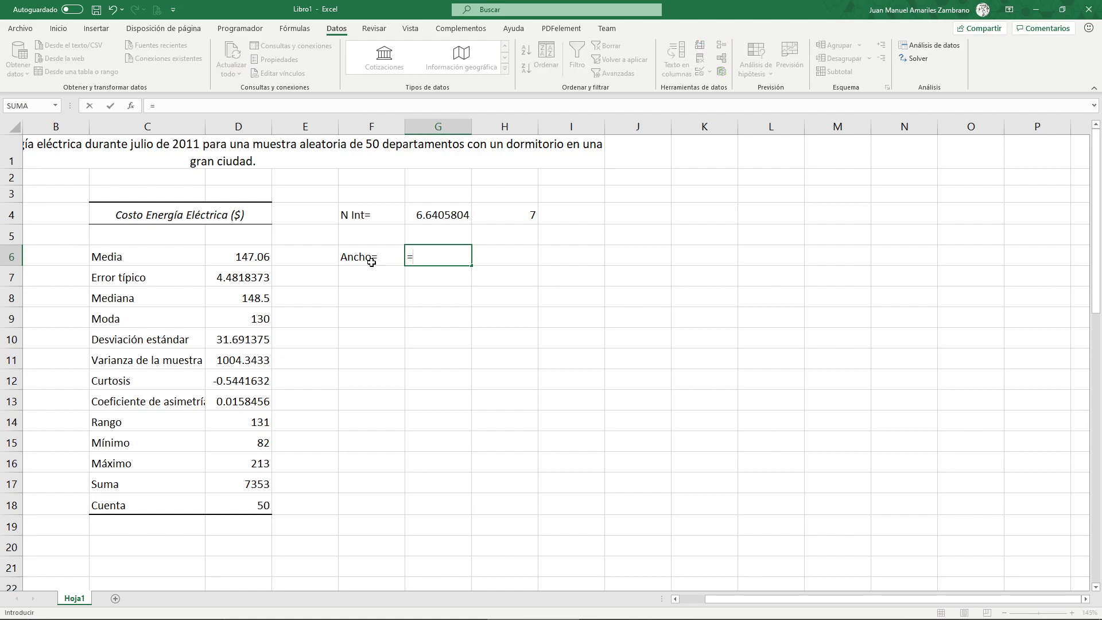
click(229, 418)
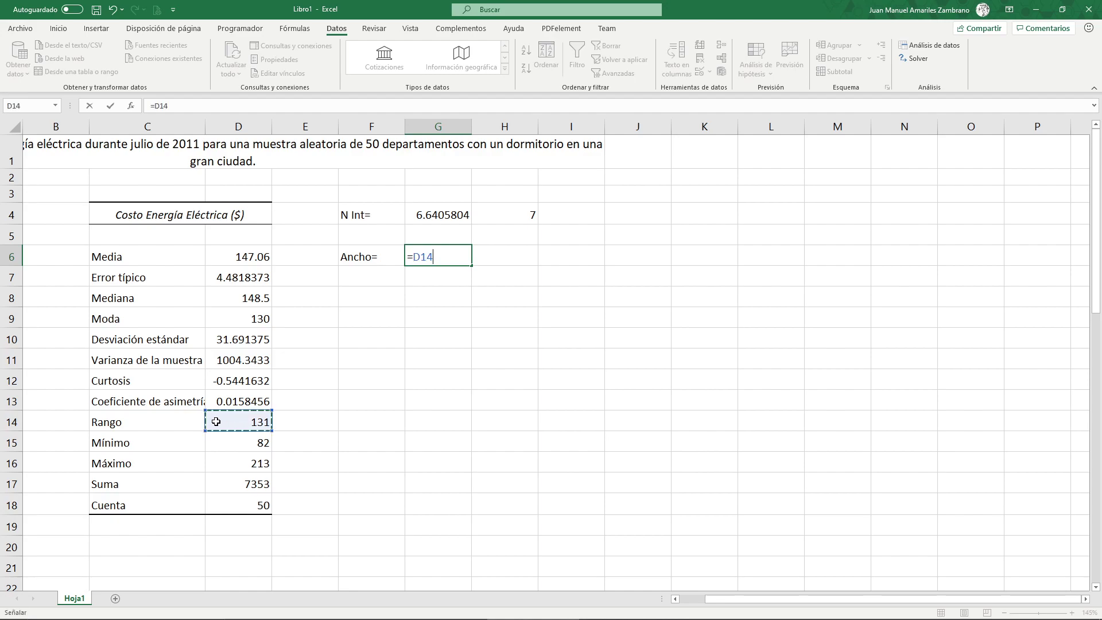
text(/)
click(504, 214)
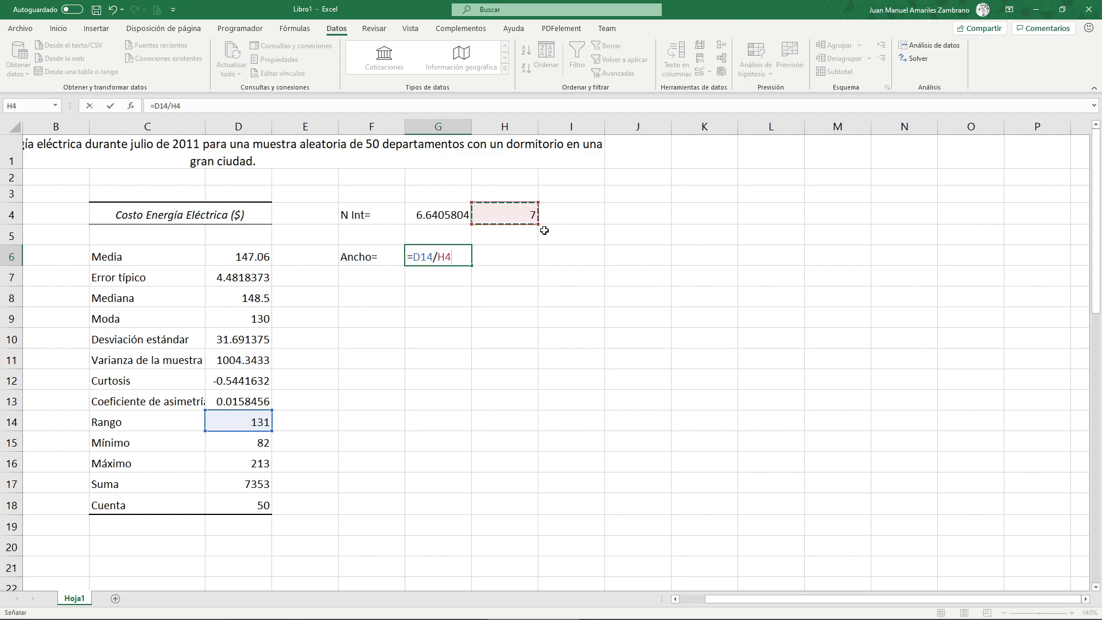
key(Return)
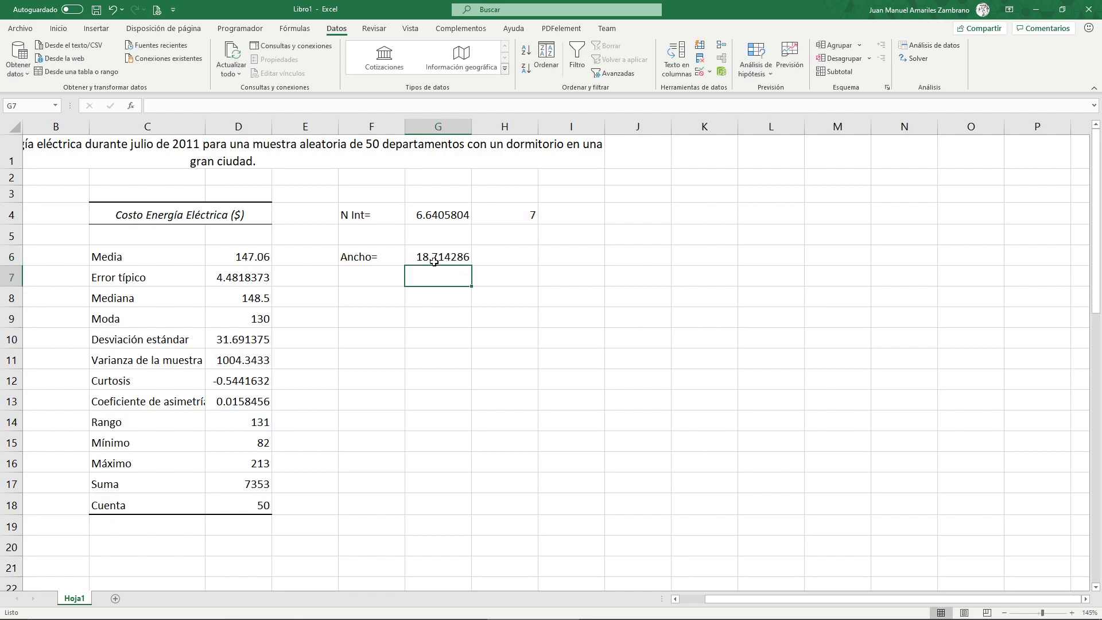
click(434, 261)
Enter the table headers "Int", "Lim Inferior" and "Lim Superior" in cells G9, H9 and I9
click(429, 316)
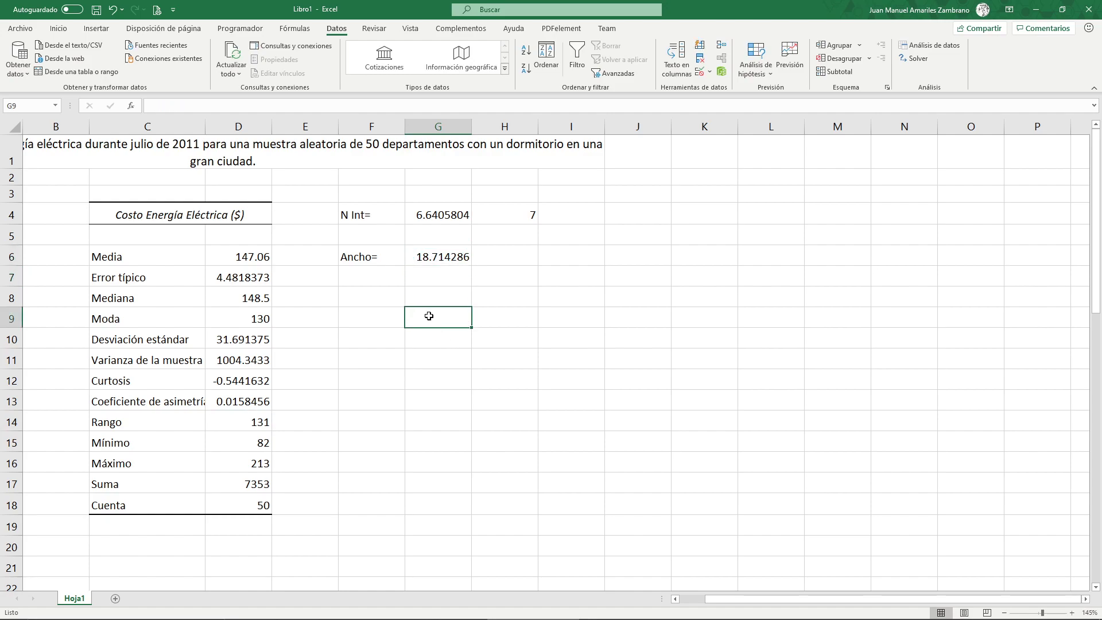
text(In)
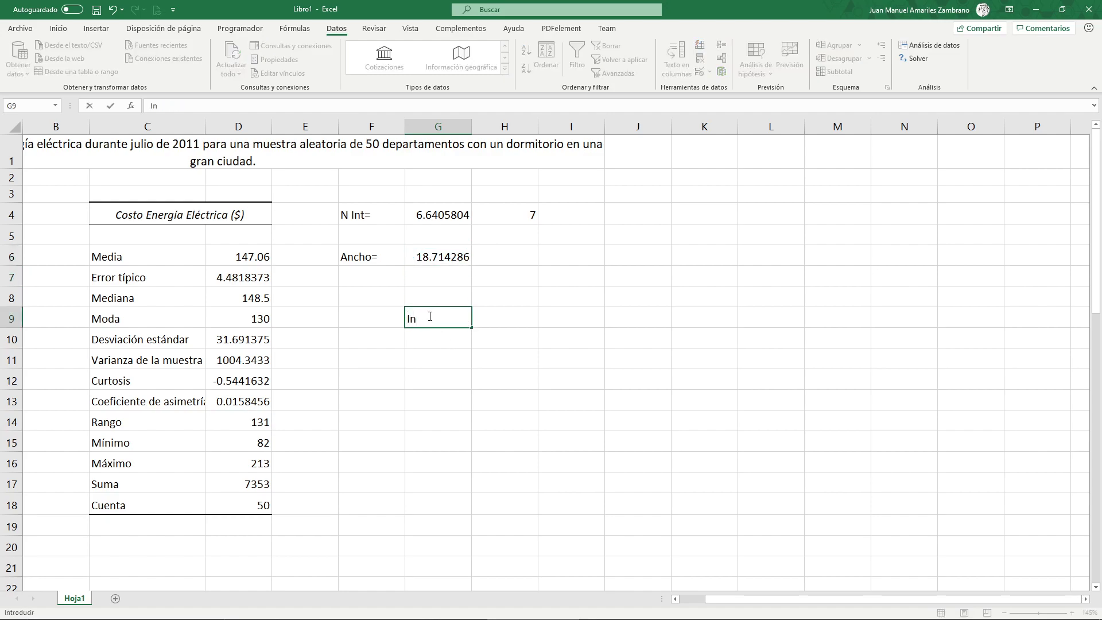
text(t)
key(Tab)
text(Lim)
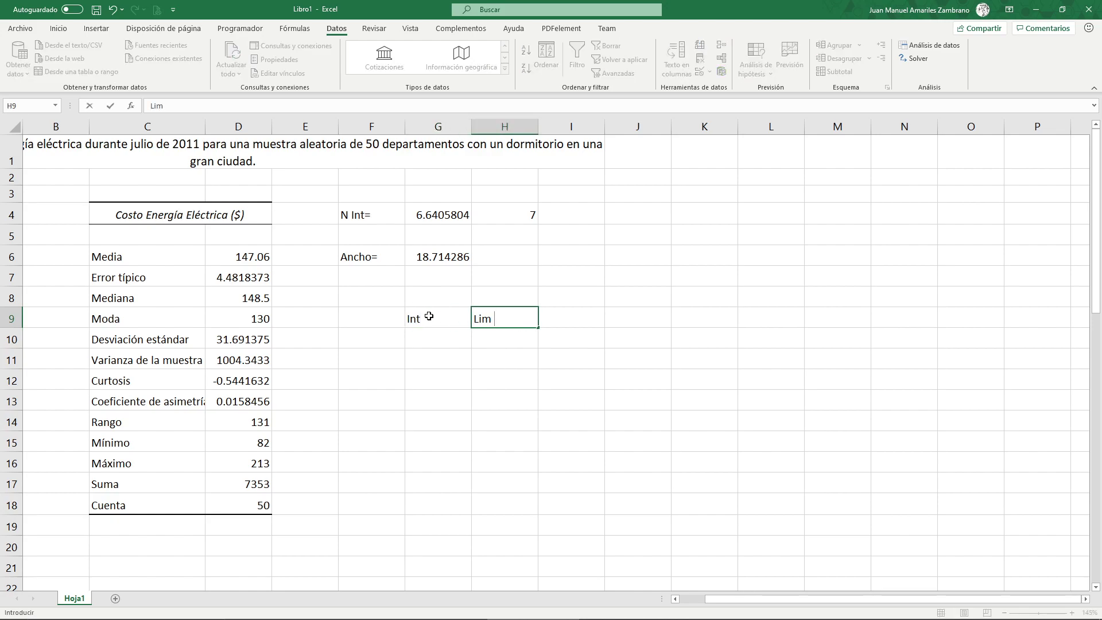
text(iInferior)
key(Tab)
text(Lim)
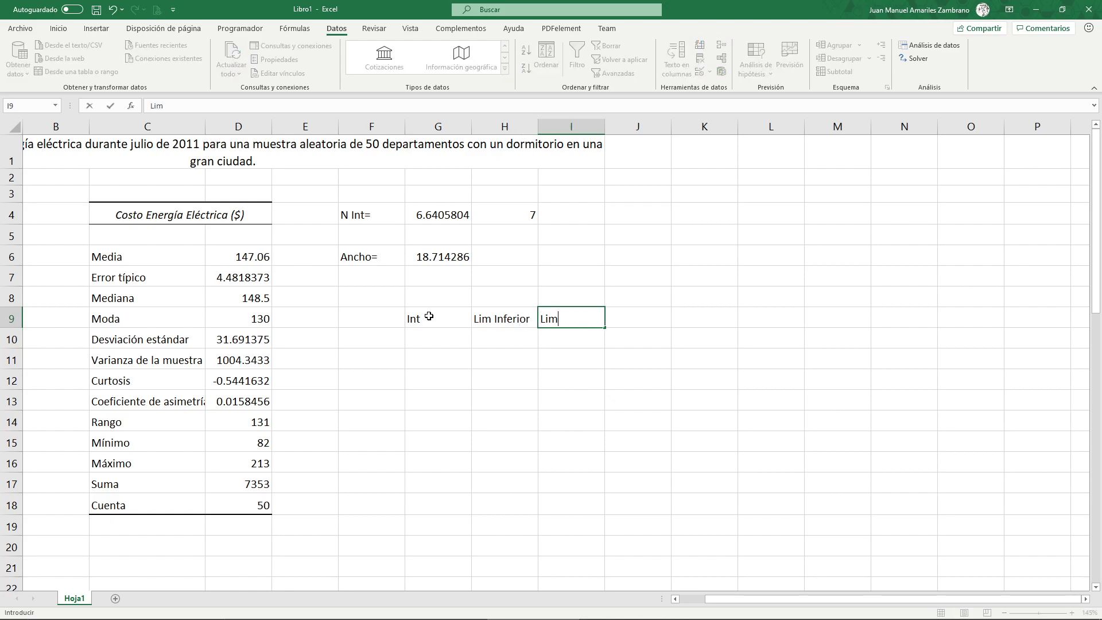
text( Superior)
key(Tab)
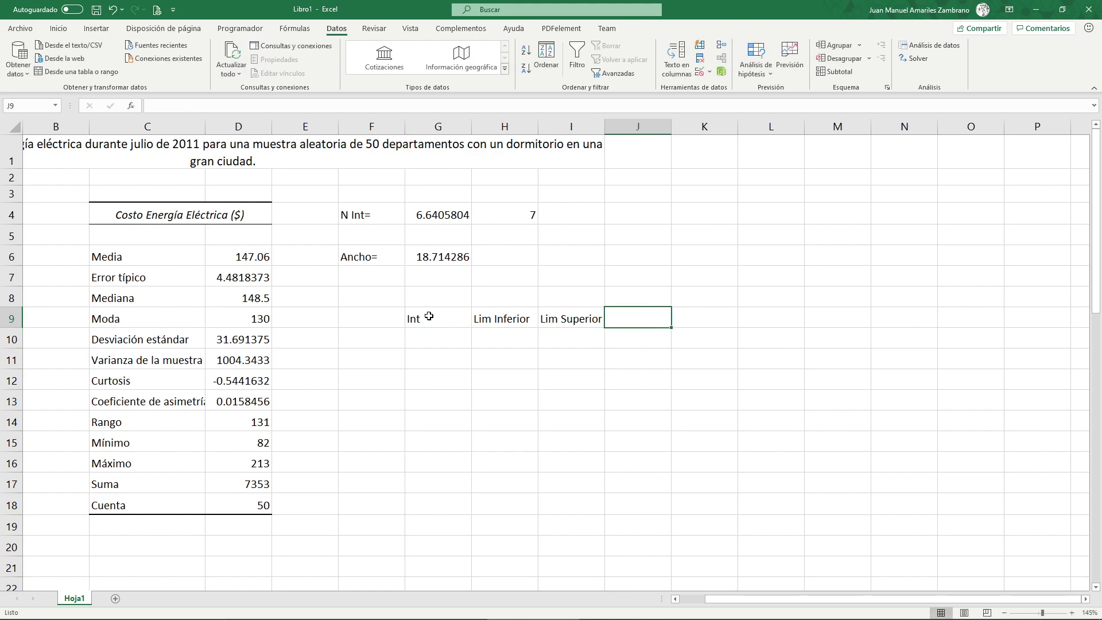
Add the headers "Frec Absoluta" in J9 and "Frec Relativa" in K9
click(443, 337)
click(529, 322)
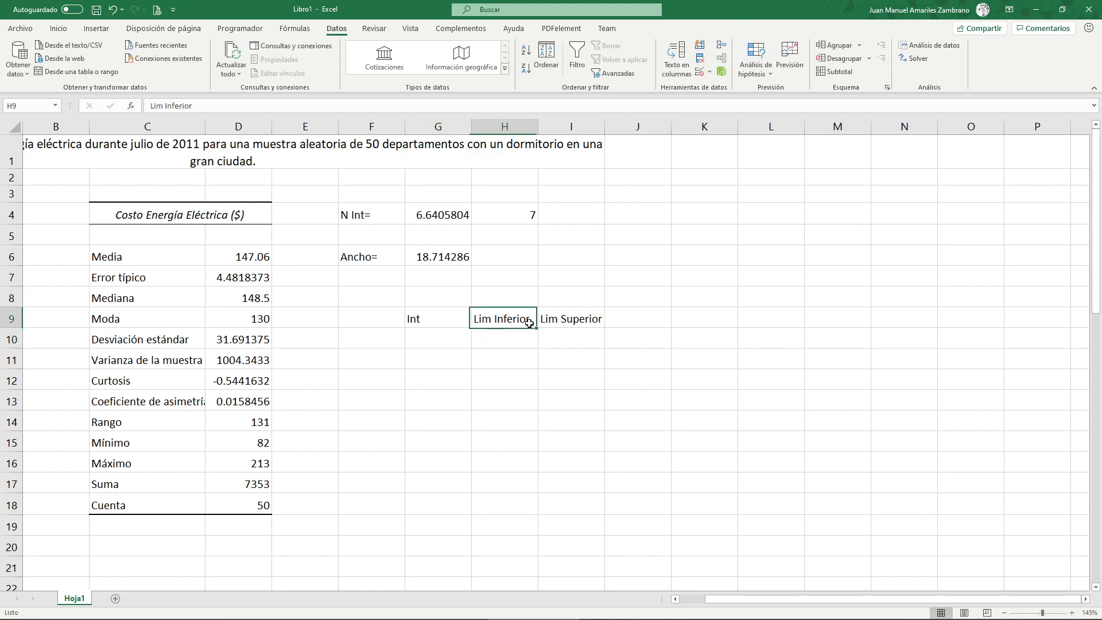
click(561, 320)
click(618, 319)
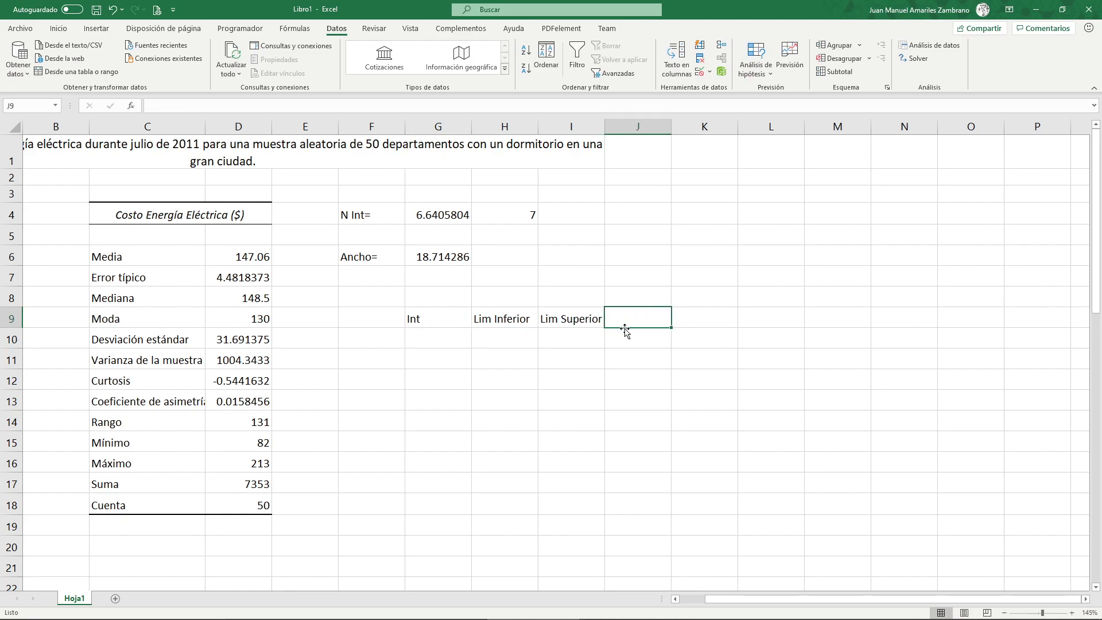
text(Fr)
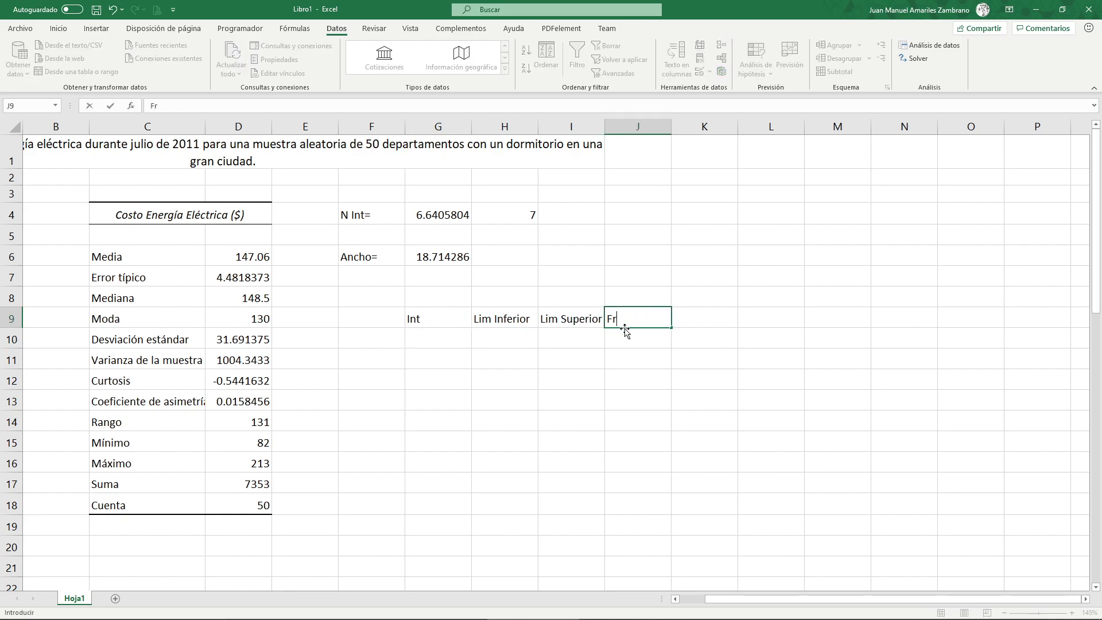
text(ec Absoluta)
click(708, 319)
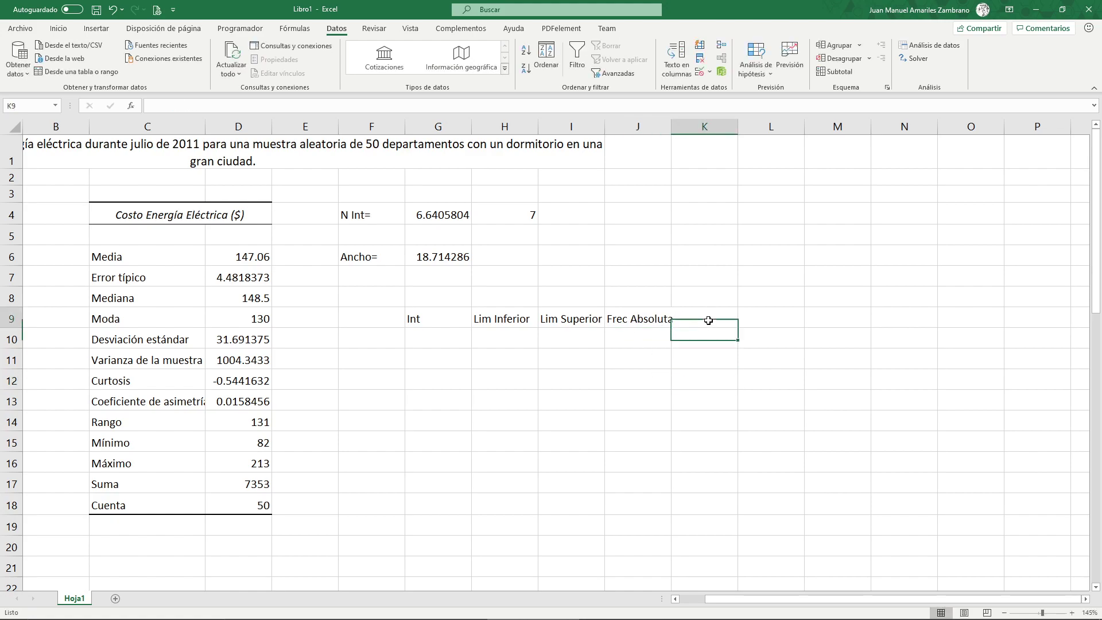
text(Frec)
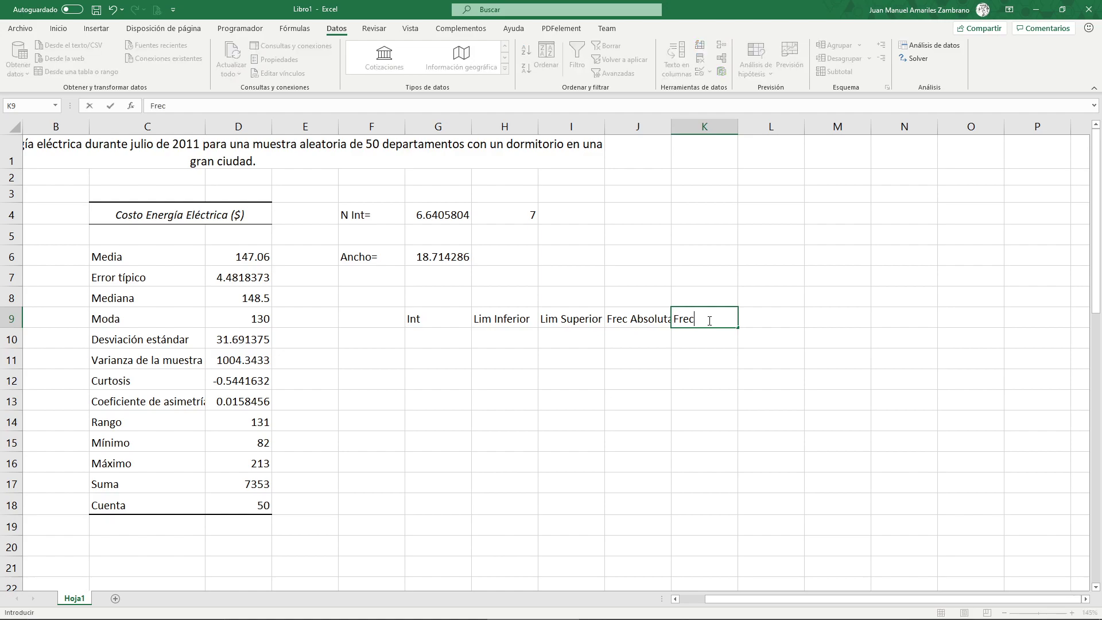
text(uencia Re)
key(BackSpace)
key(BackSpace)
key(BackSpace)
key(BackSpace)
key(BackSpace)
text(Relativa)
click(596, 353)
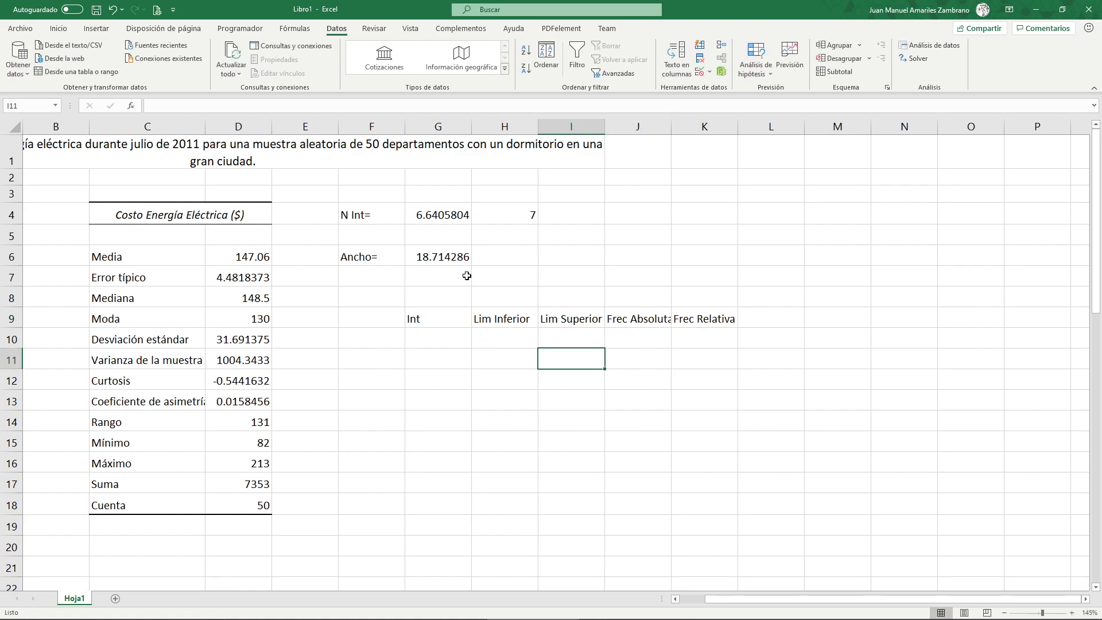
Number the intervals 1 to 7 in G10:G16 under "Int" and narrow column G
click(466, 334)
text(1)
key(Return)
text(2)
key(Return)
click(460, 336)
drag(460, 336, 462, 465)
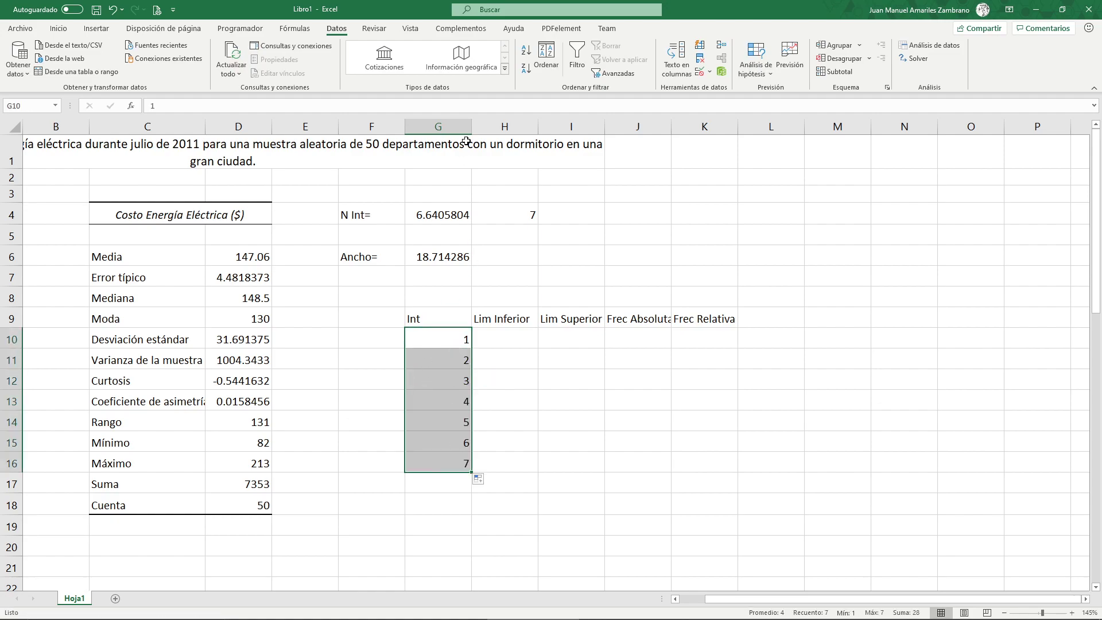
drag(471, 126, 446, 135)
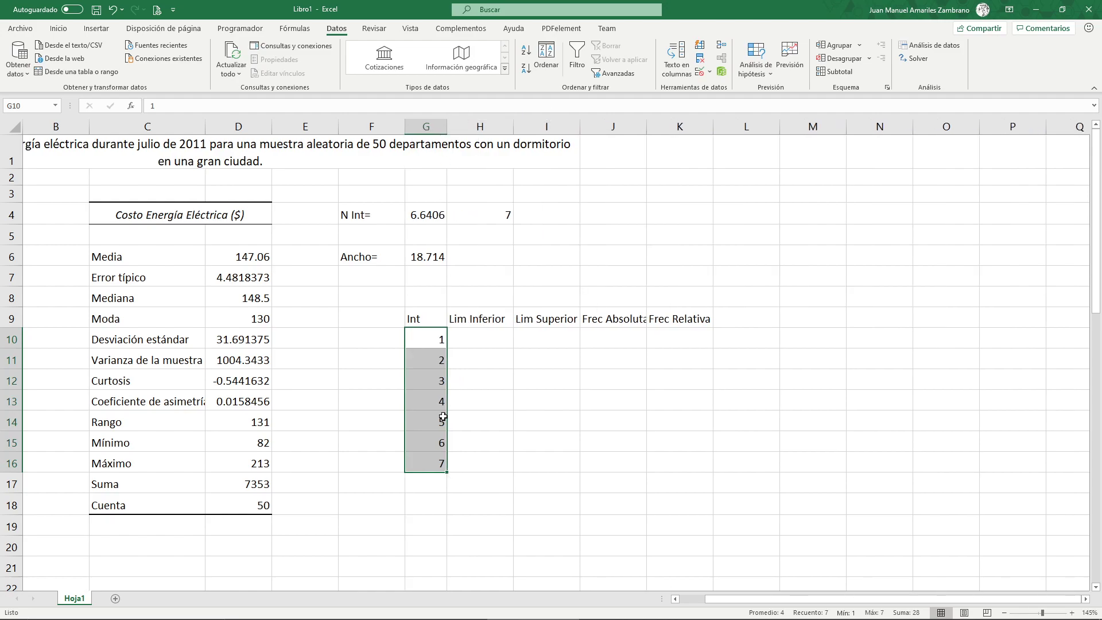
Apply all borders to the interval table in G9:K16
click(476, 347)
click(447, 316)
drag(446, 317, 701, 462)
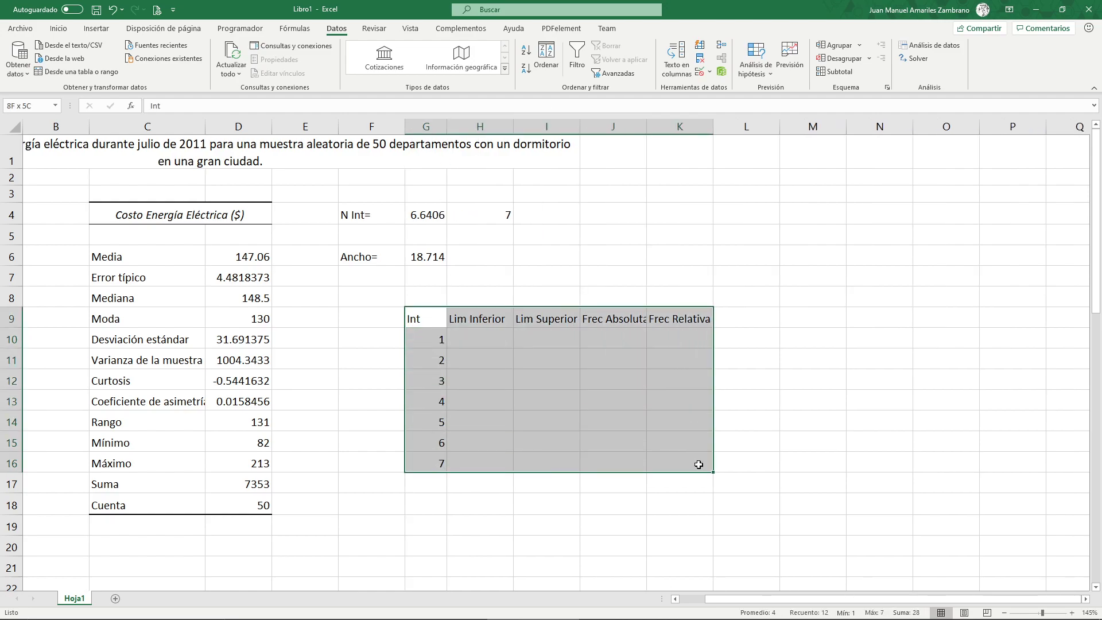
click(58, 28)
click(169, 68)
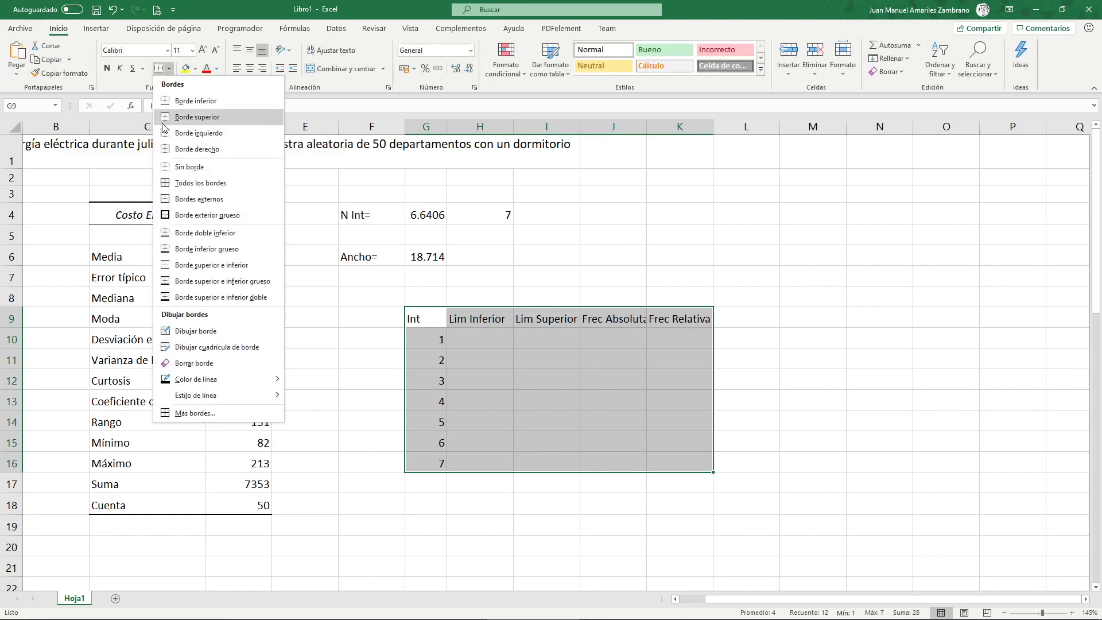
click(221, 180)
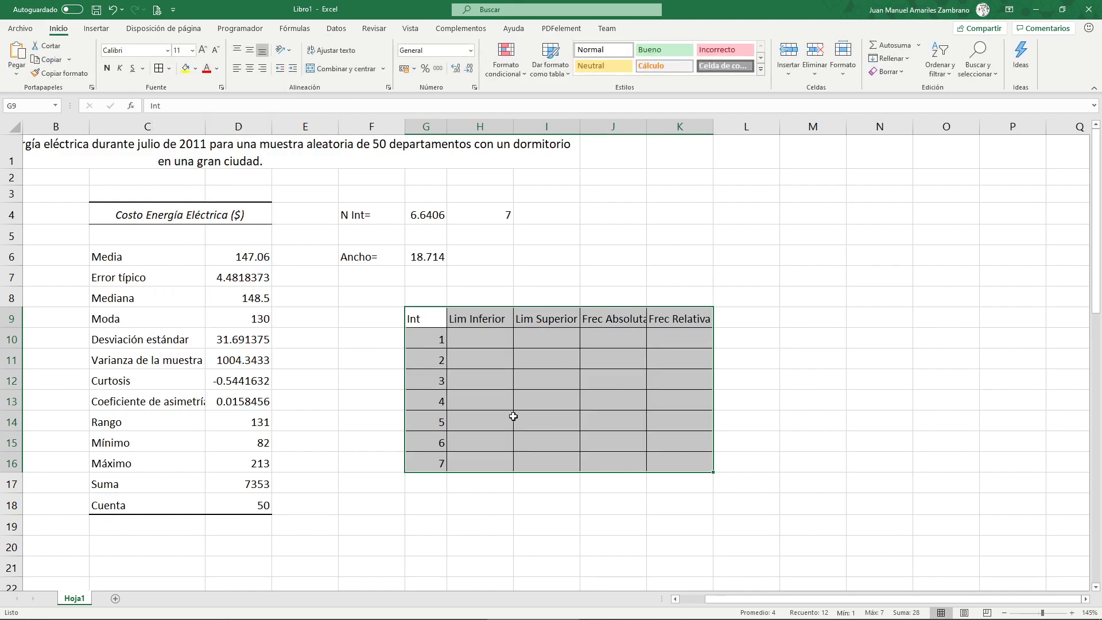
Set the first interval's lower limit in H10 to the sample minimum with the formula =D15
click(491, 345)
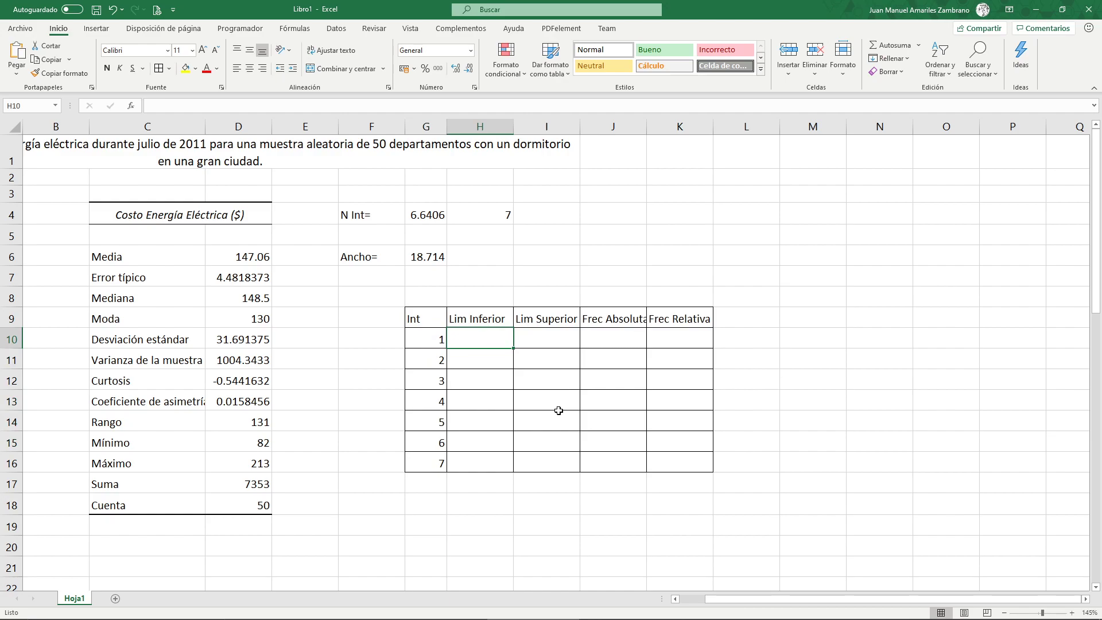
text(=)
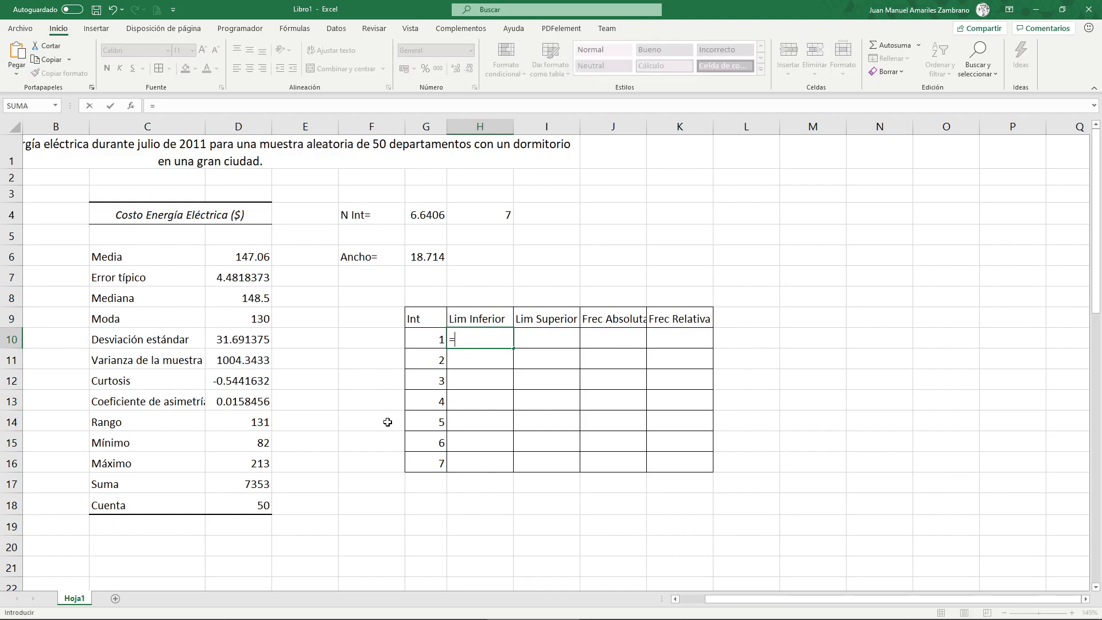
click(257, 442)
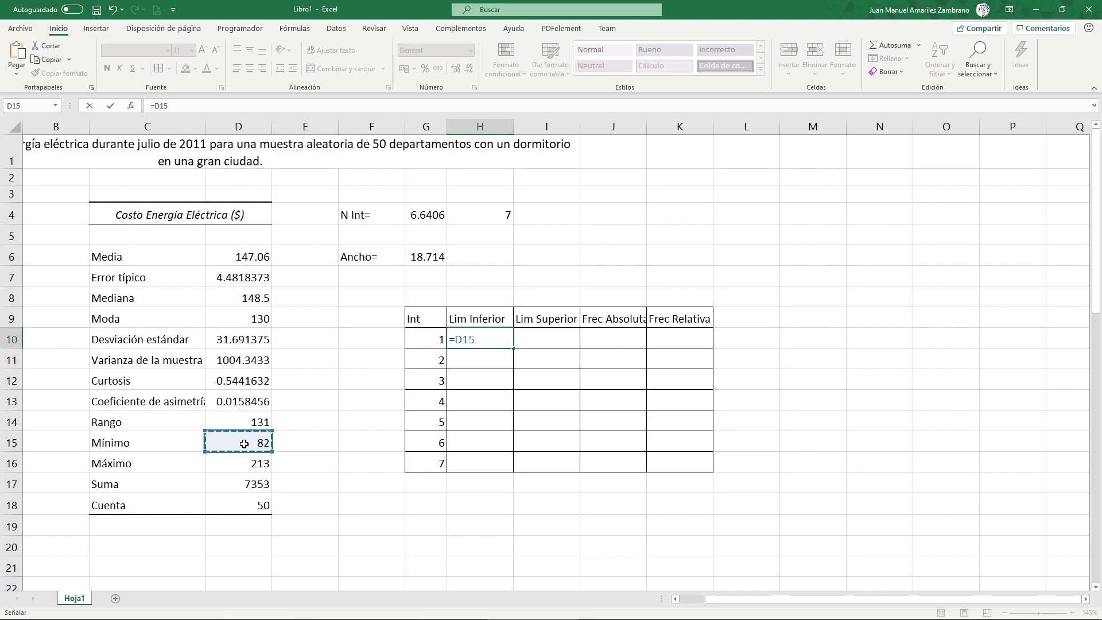
key(Return)
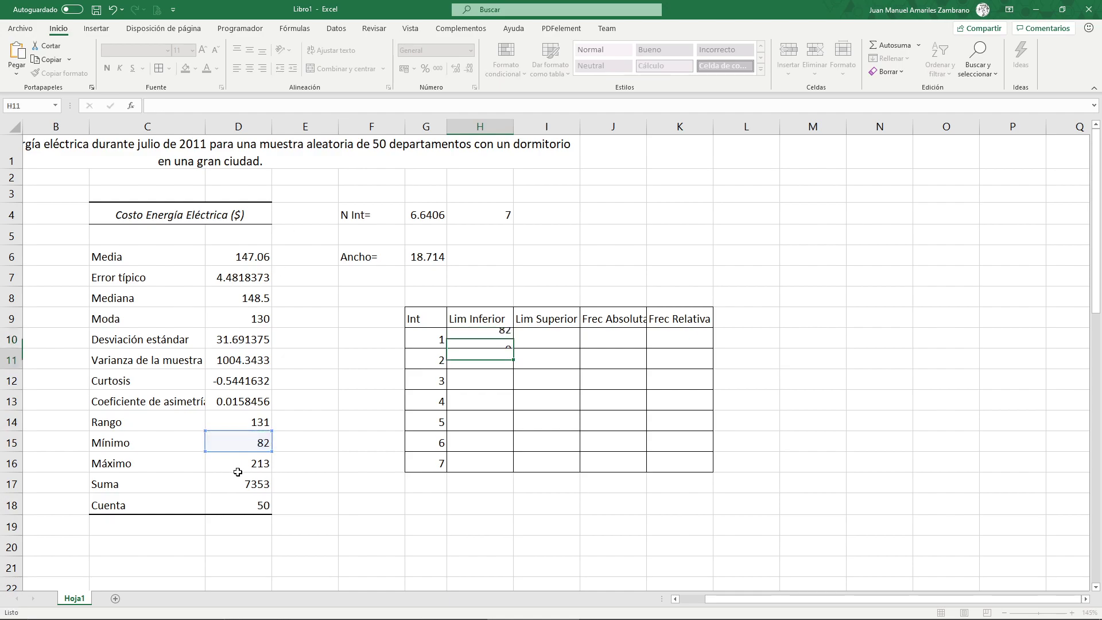
Calculate the first interval's upper limit in I10 as lower limit plus fixed width, with the formula =H10+$G$6
key(Right)
key(Up)
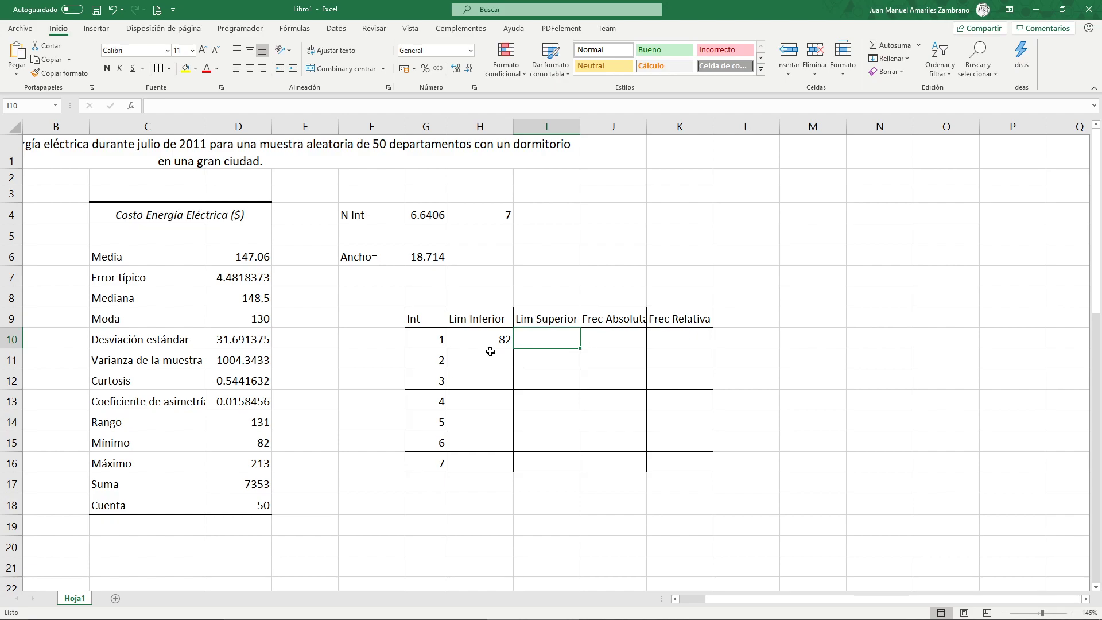
text(=)
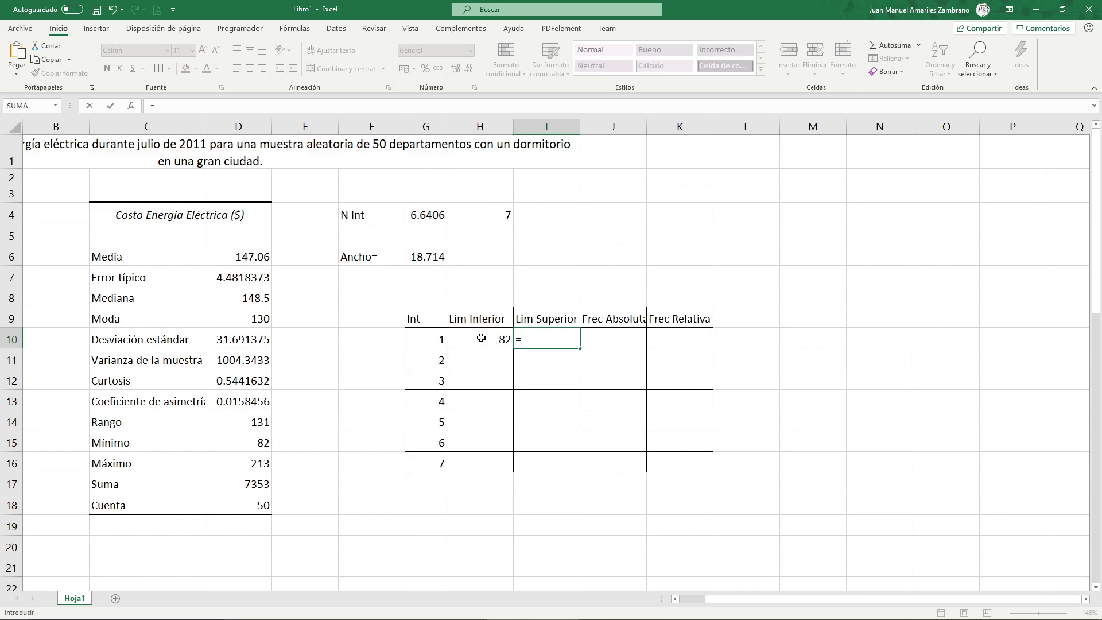
click(481, 338)
text(+)
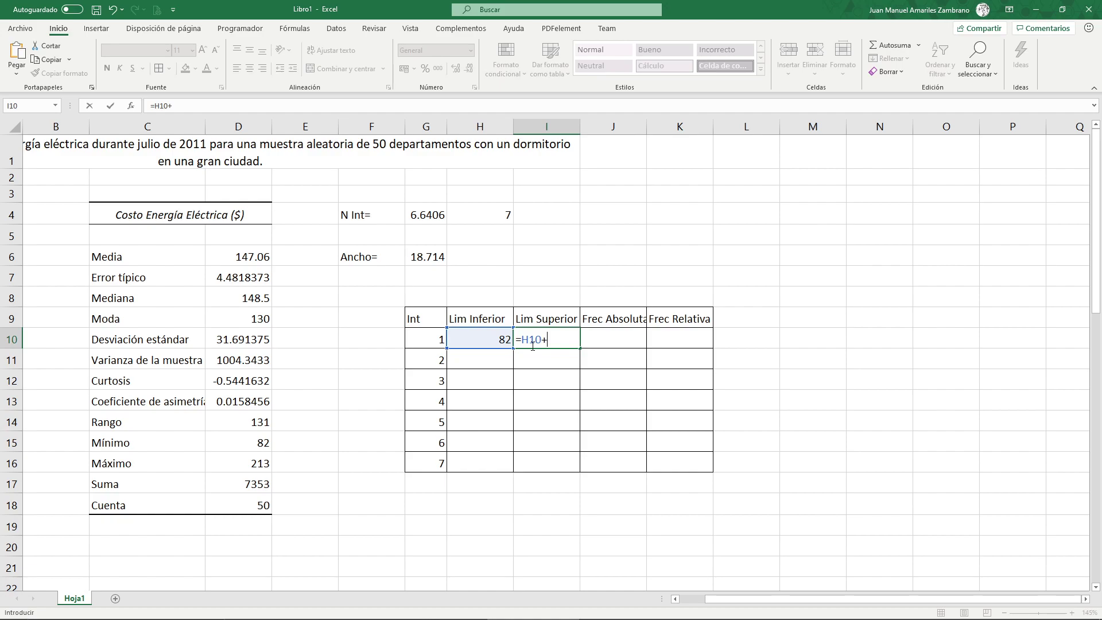
click(427, 256)
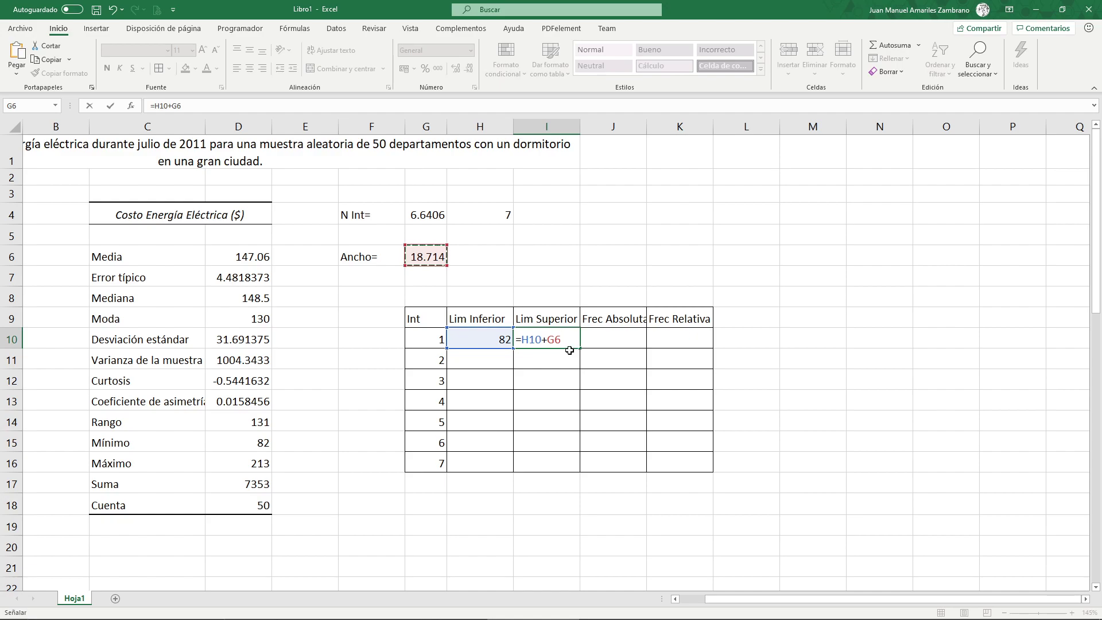
key(F4)
click(552, 340)
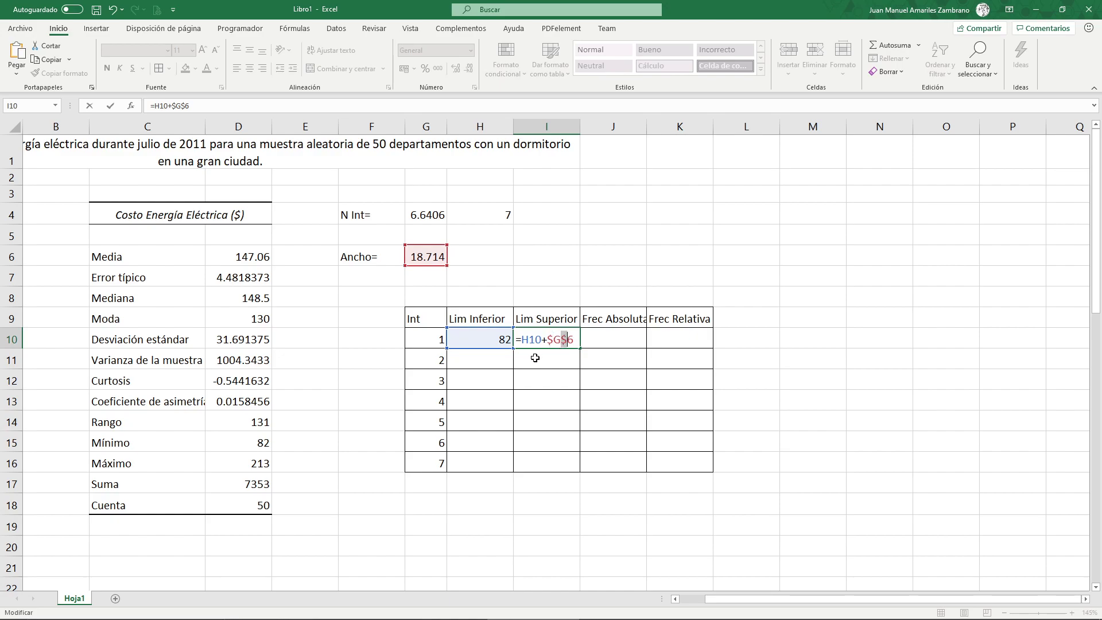
key(Return)
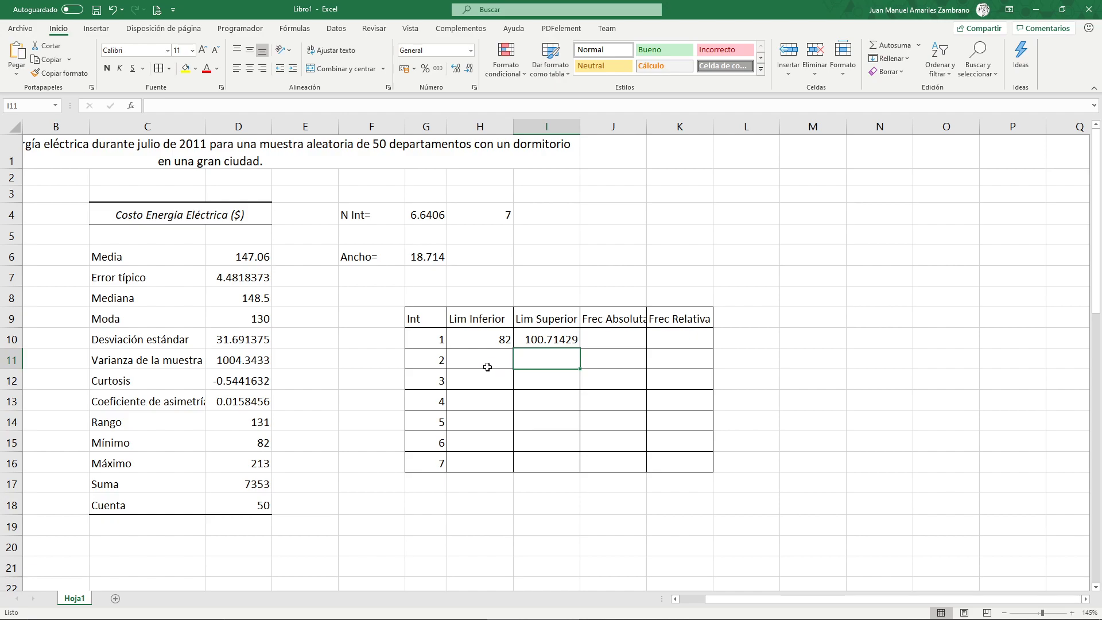
Set the second interval's lower limit in H11 to the previous upper limit with the formula =I10
click(483, 359)
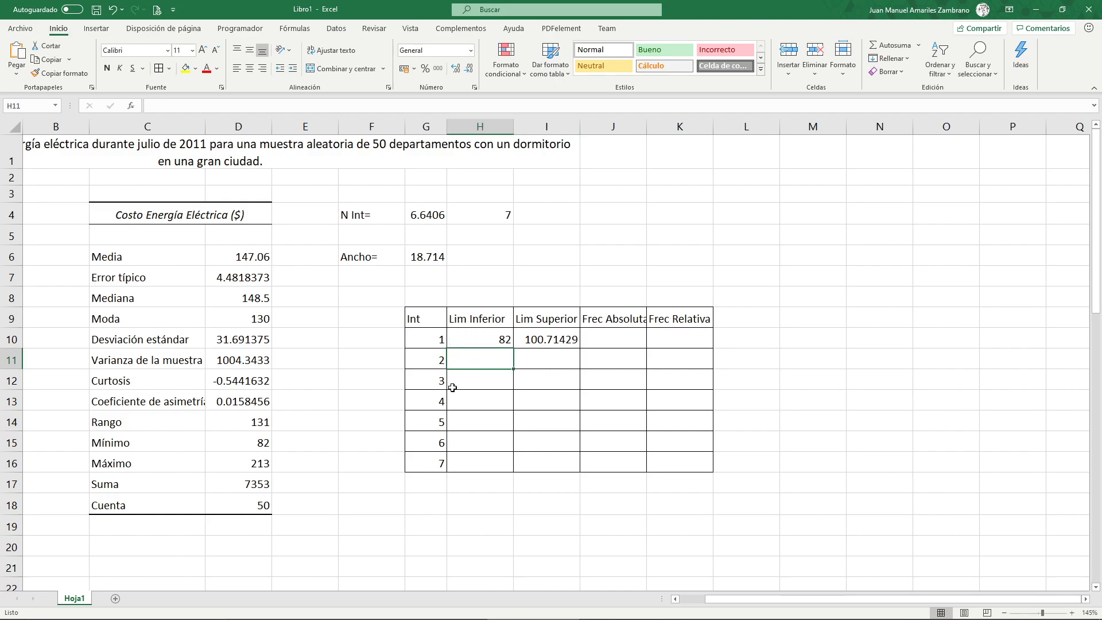
text(=)
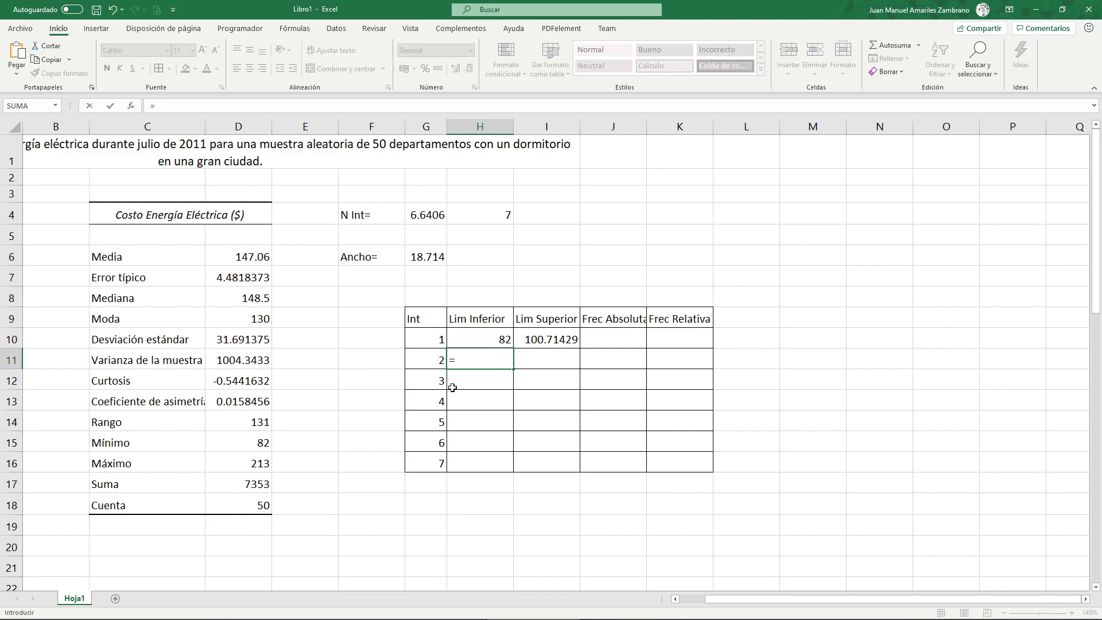
click(546, 339)
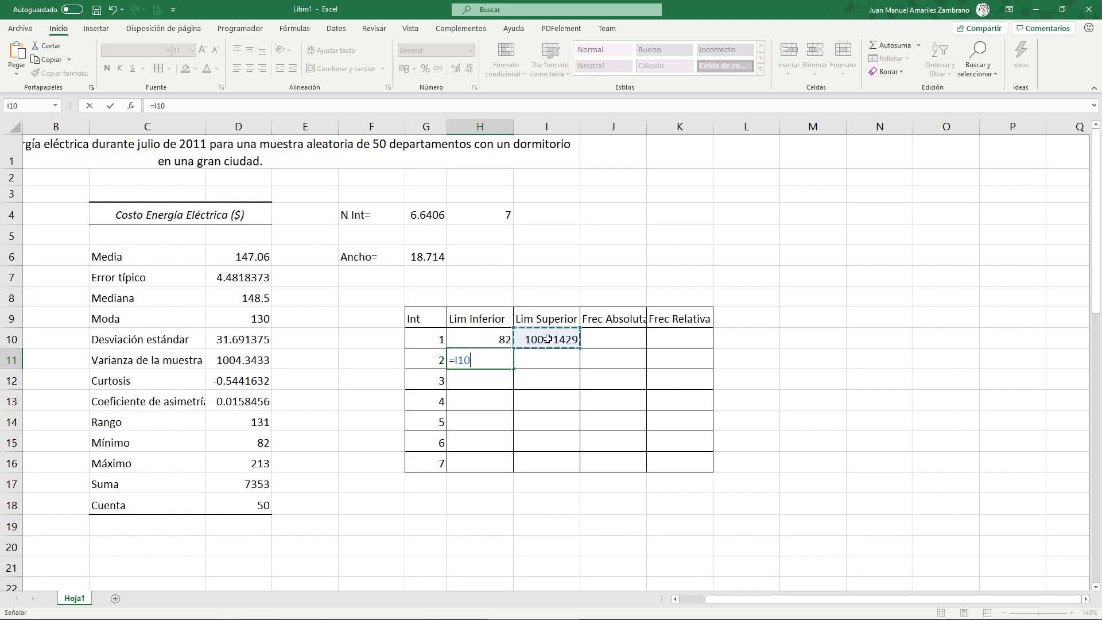
key(Return)
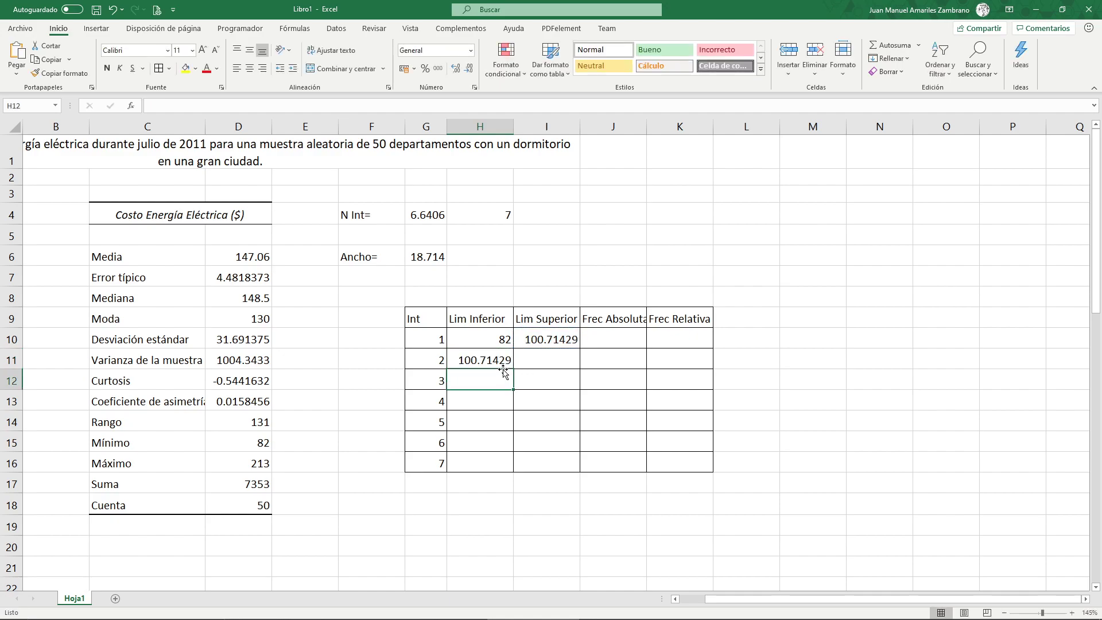
click(492, 359)
click(546, 337)
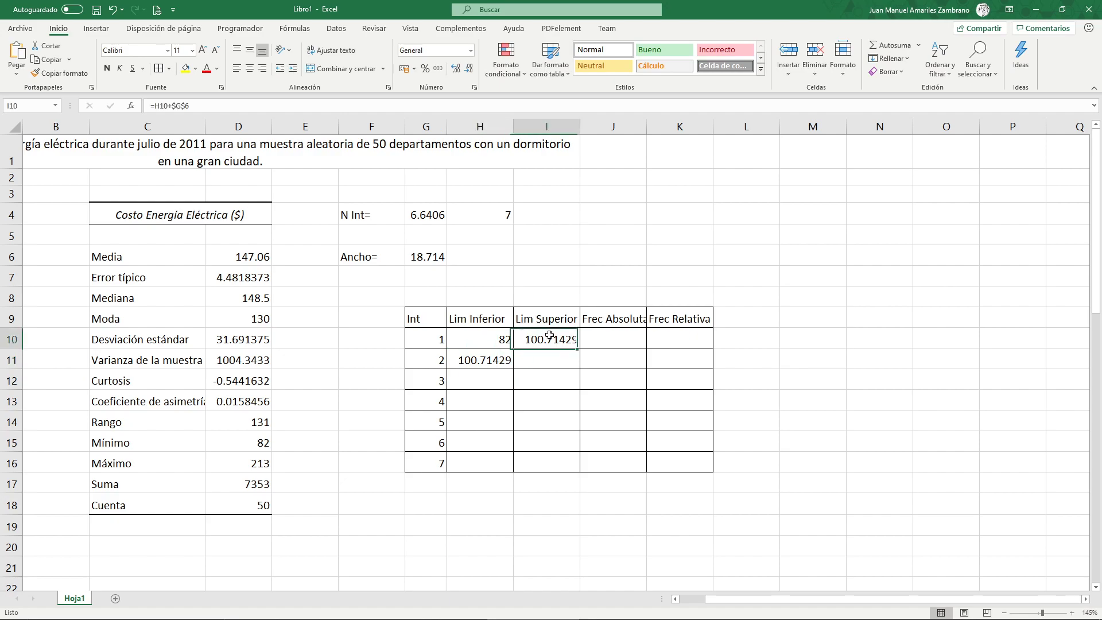
click(493, 365)
click(552, 338)
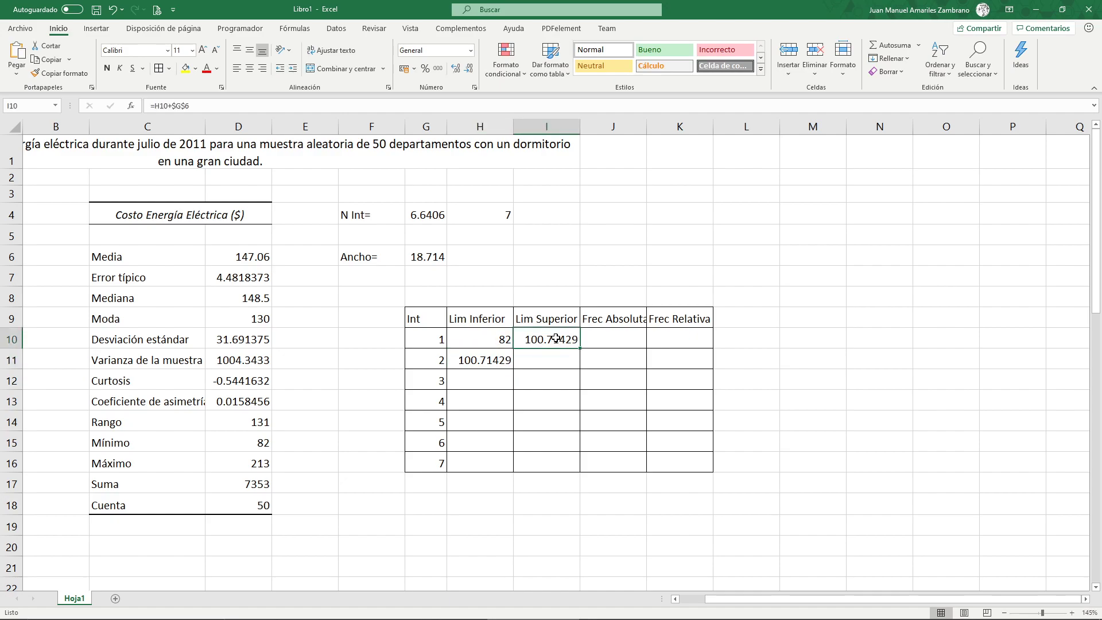
Fill the lower-limit formula from H11 down to H16 and the upper-limit formula from I10 down to I16
click(494, 363)
drag(508, 372, 499, 464)
click(549, 343)
drag(581, 348, 573, 471)
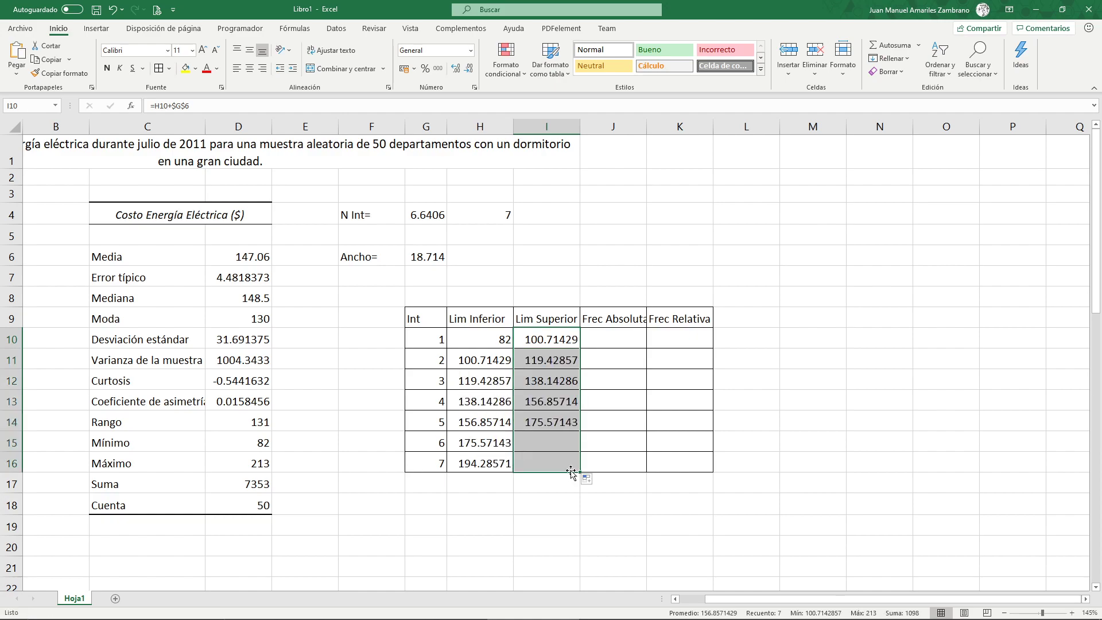
drag(493, 339, 545, 463)
drag(495, 342, 521, 456)
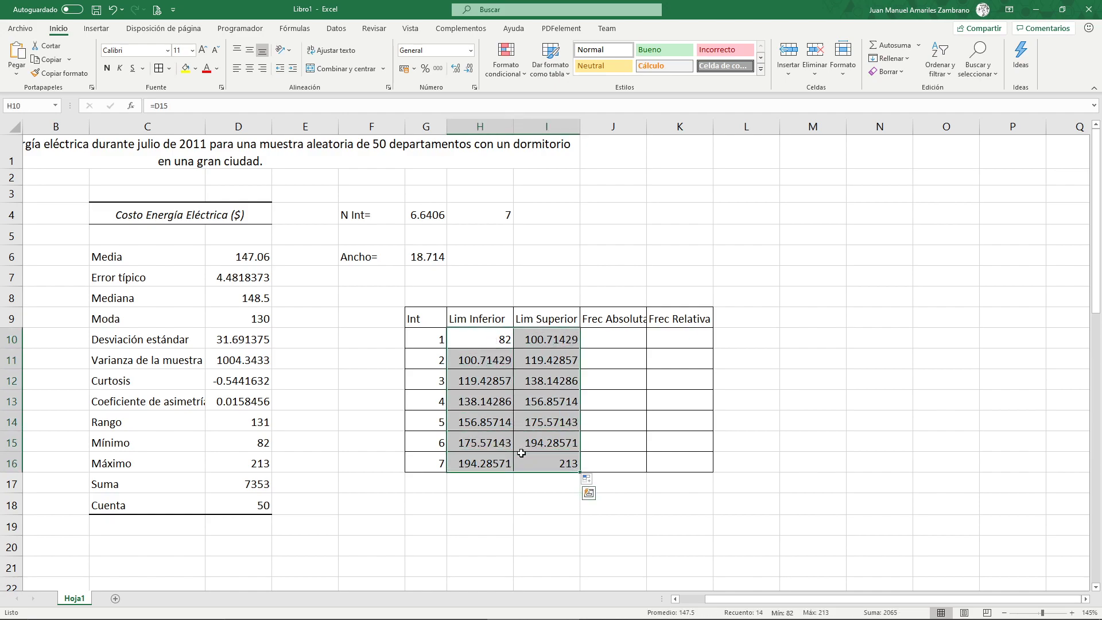
scroll(513, 475, down, 1)
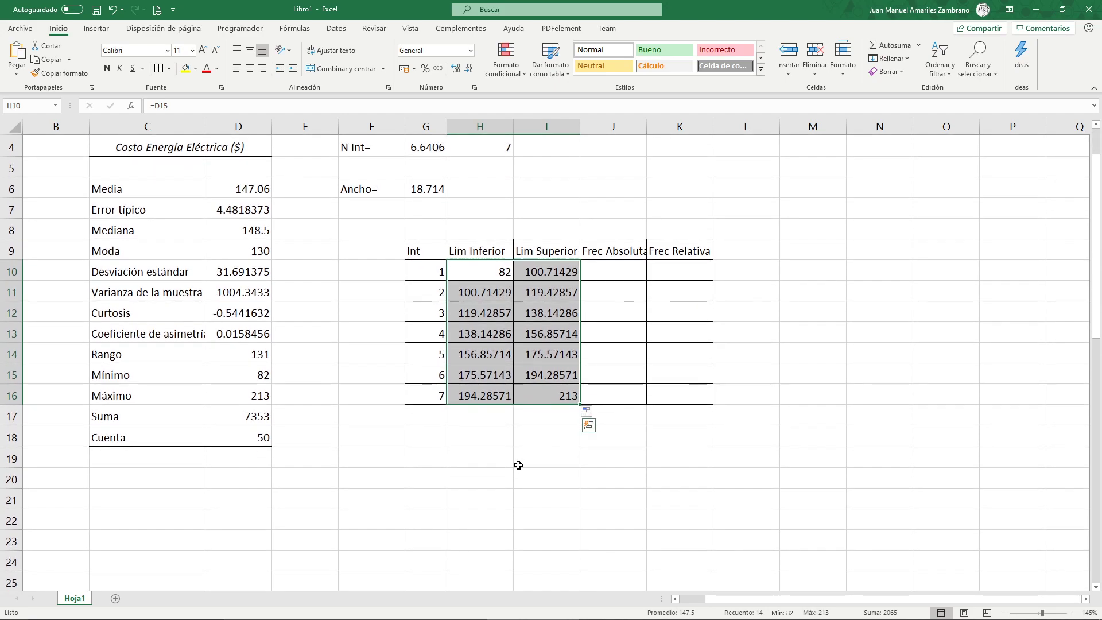
Compare the last interval's upper limit with the sample maximum and the first interval's lower limit with the minimum
click(542, 463)
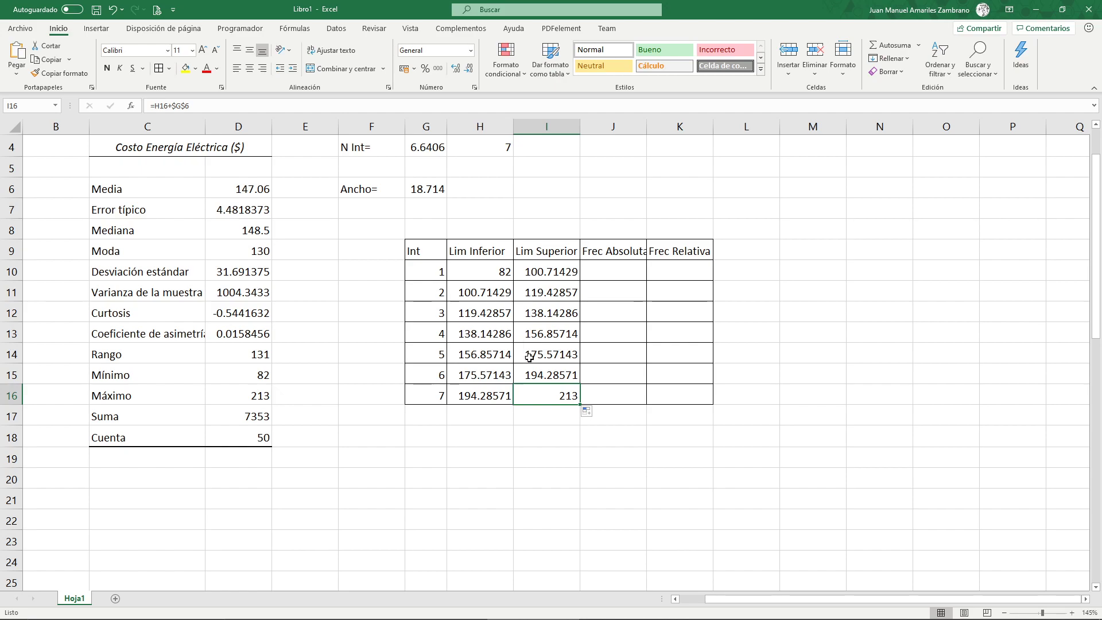
drag(553, 478, 553, 459)
click(553, 389)
drag(416, 391, 534, 395)
click(532, 393)
click(252, 396)
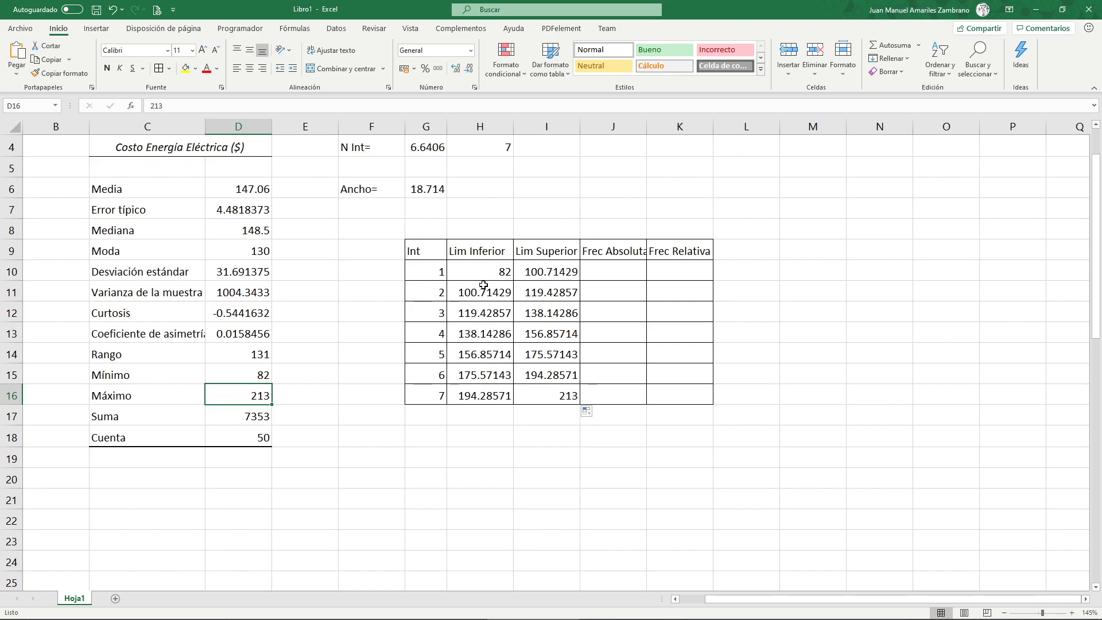
drag(502, 274, 541, 272)
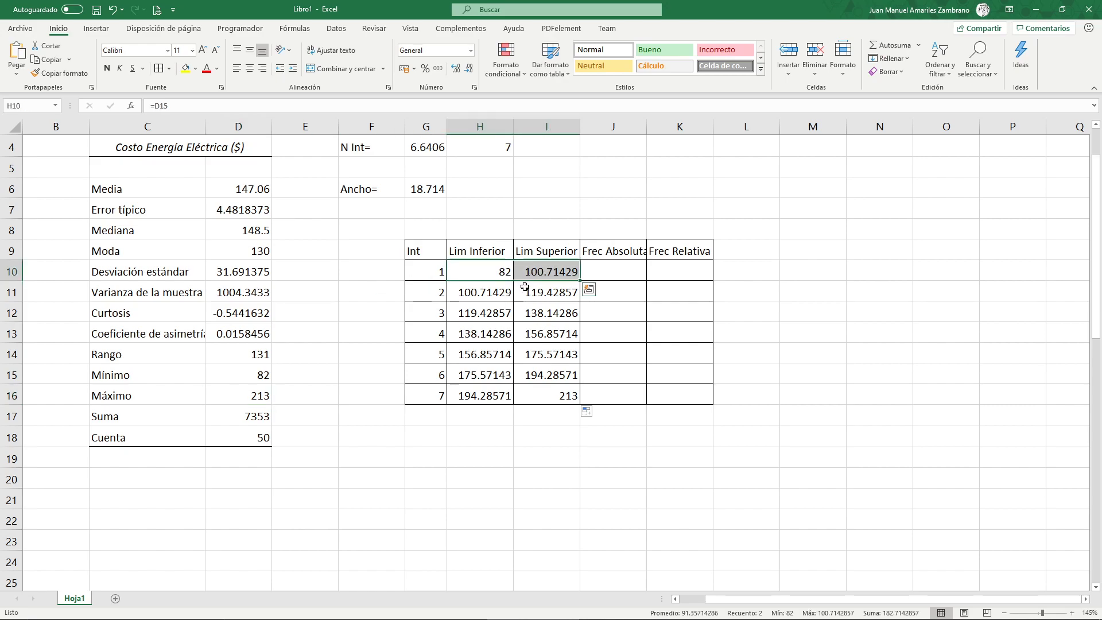
click(496, 269)
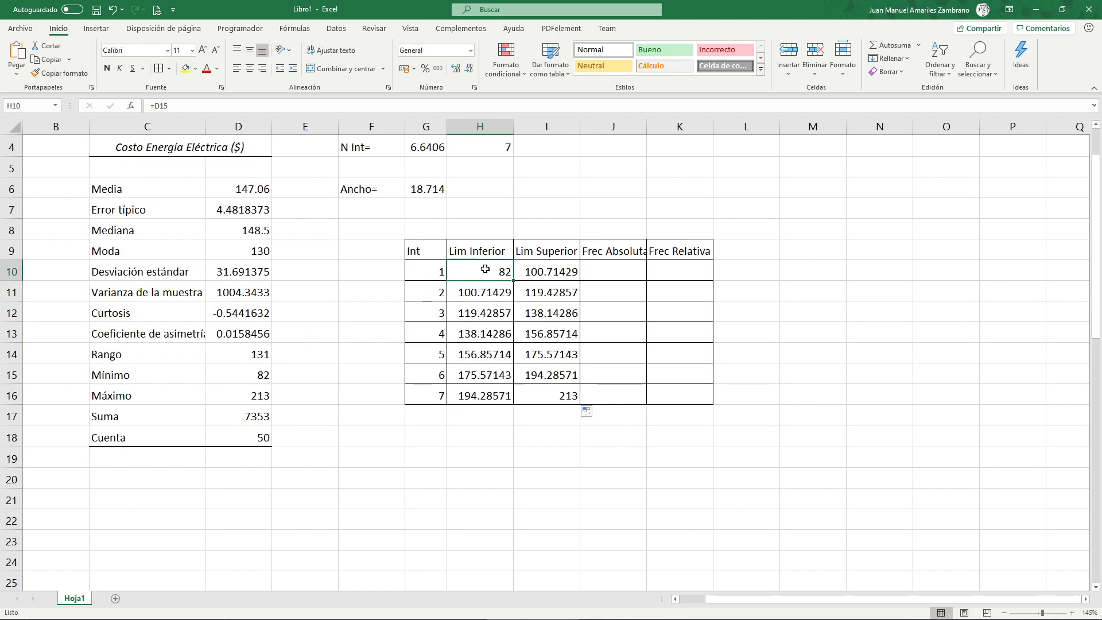
click(555, 394)
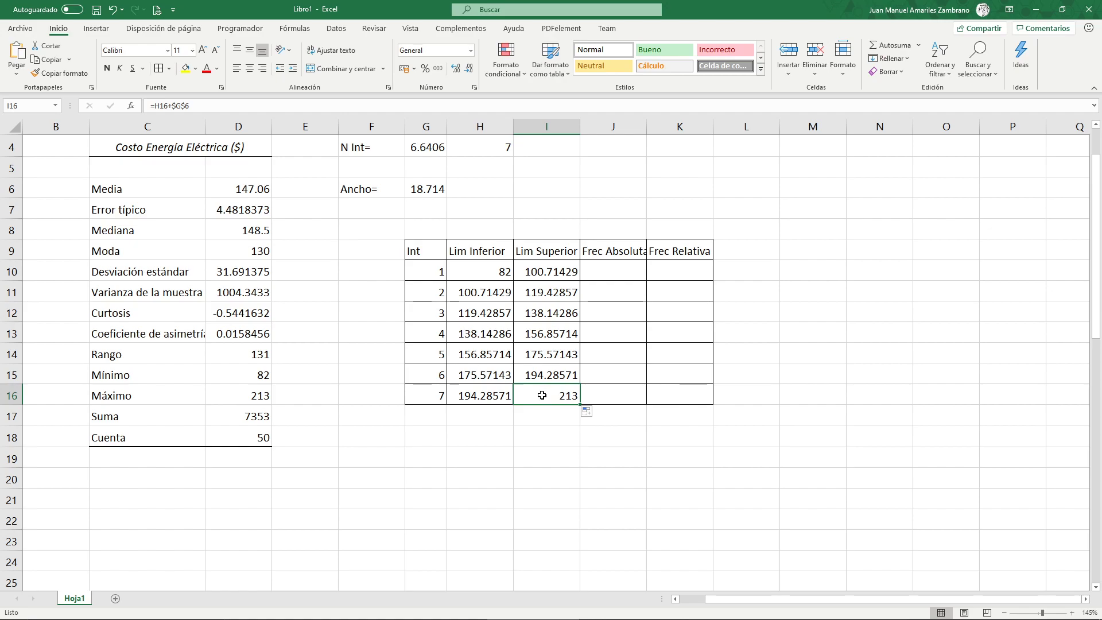
Format the class limits in H10:I16 as numbers with one decimal place
drag(491, 271, 534, 386)
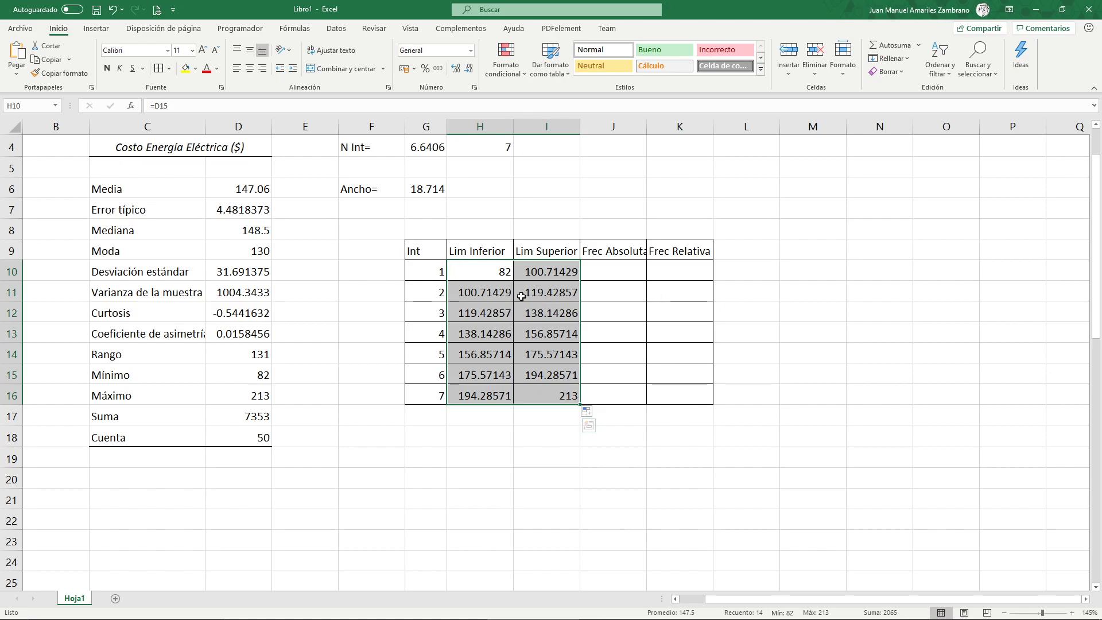
click(469, 69)
click(469, 70)
click(469, 70)
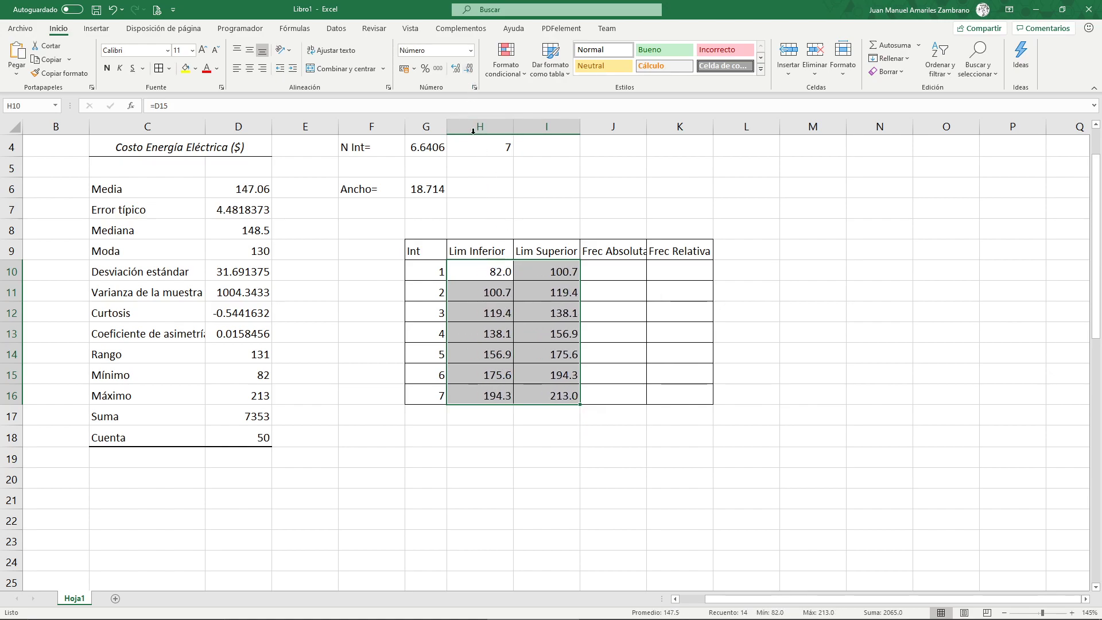
Widen columns J and K so the Frec Absoluta and Frec Relativa headings fit
click(640, 304)
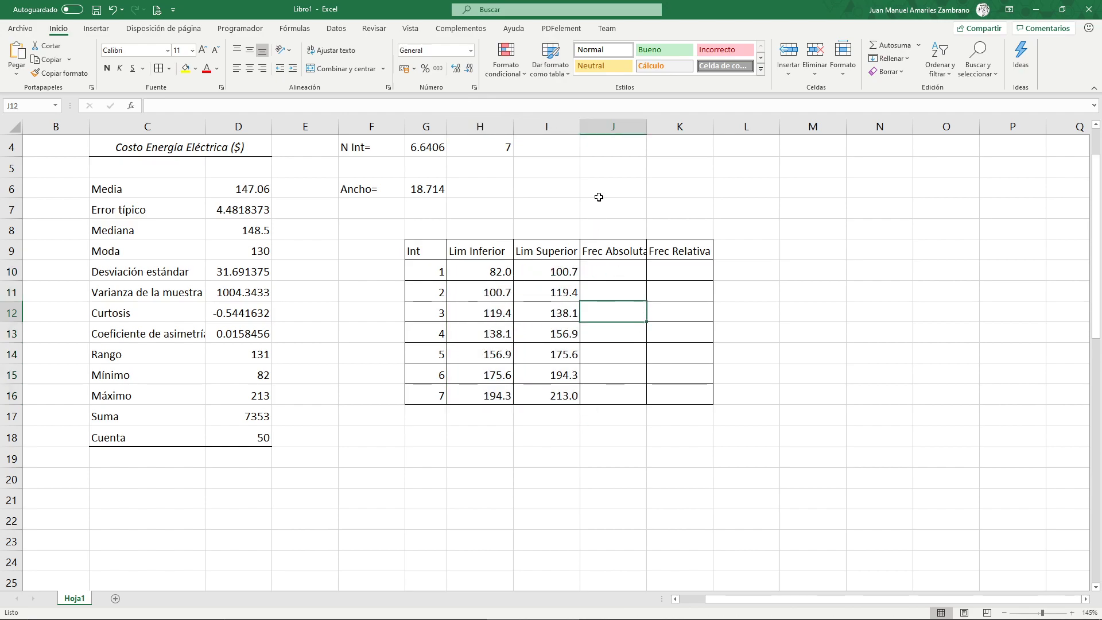
drag(647, 125, 746, 126)
click(436, 440)
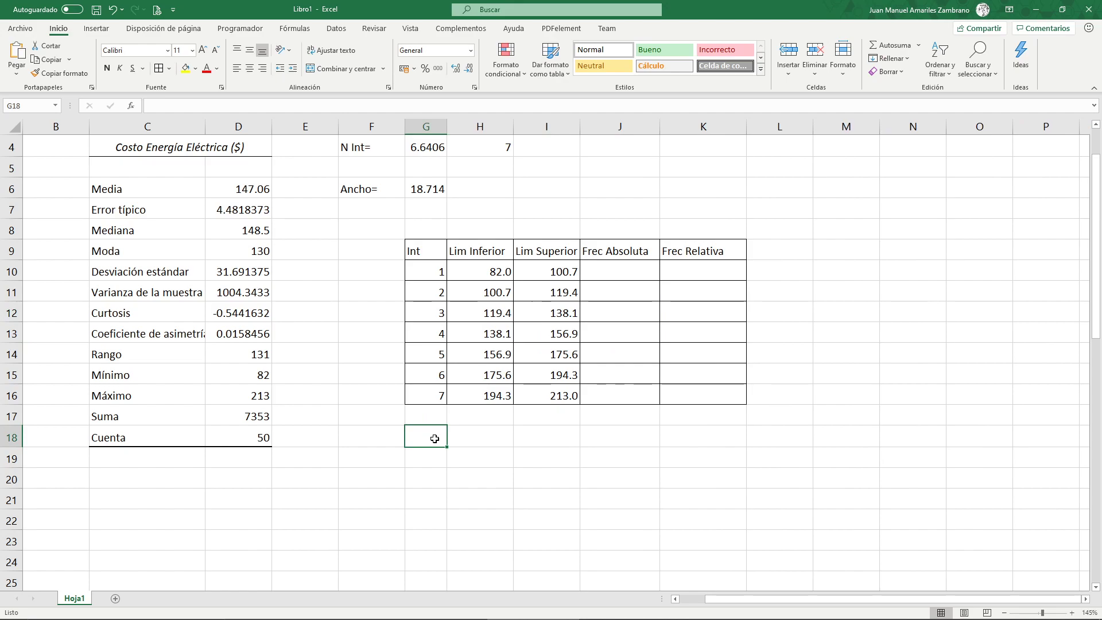
scroll(469, 395, down, 2)
scroll(470, 396, up, 2)
Start the Histogram data analysis and set its input range to the electricity cost data $A$4:$A$54
click(333, 30)
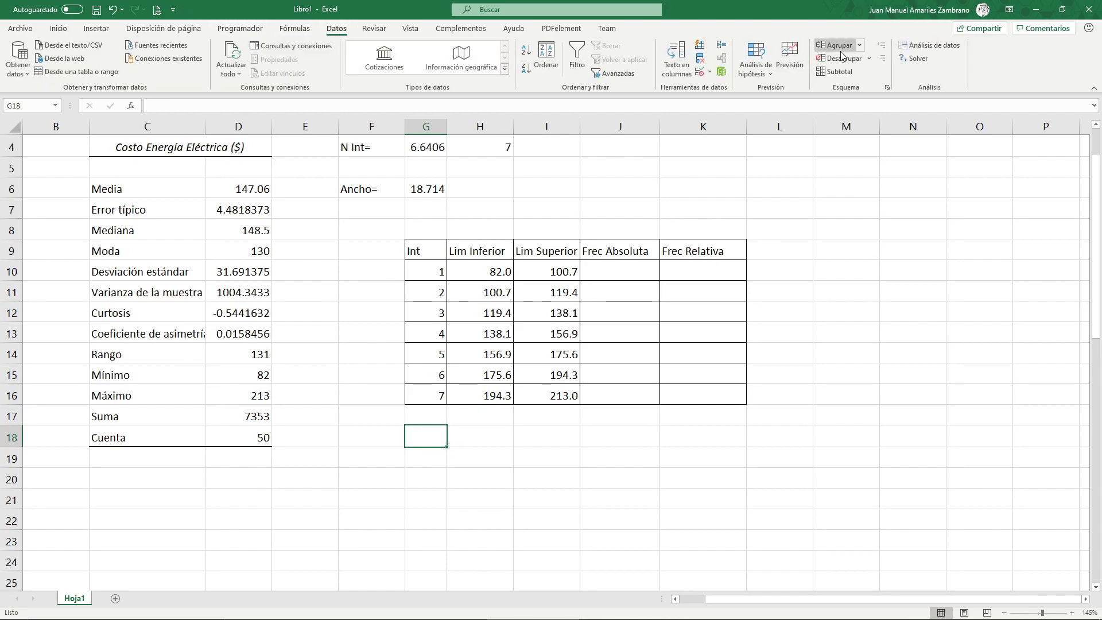
click(941, 46)
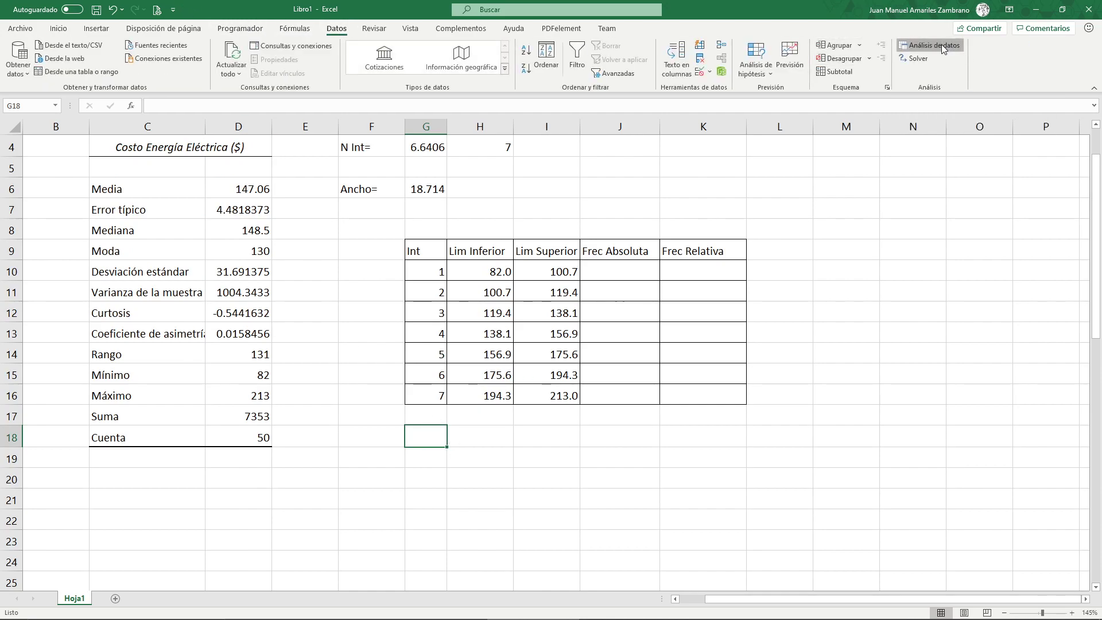
drag(438, 229, 801, 163)
click(675, 246)
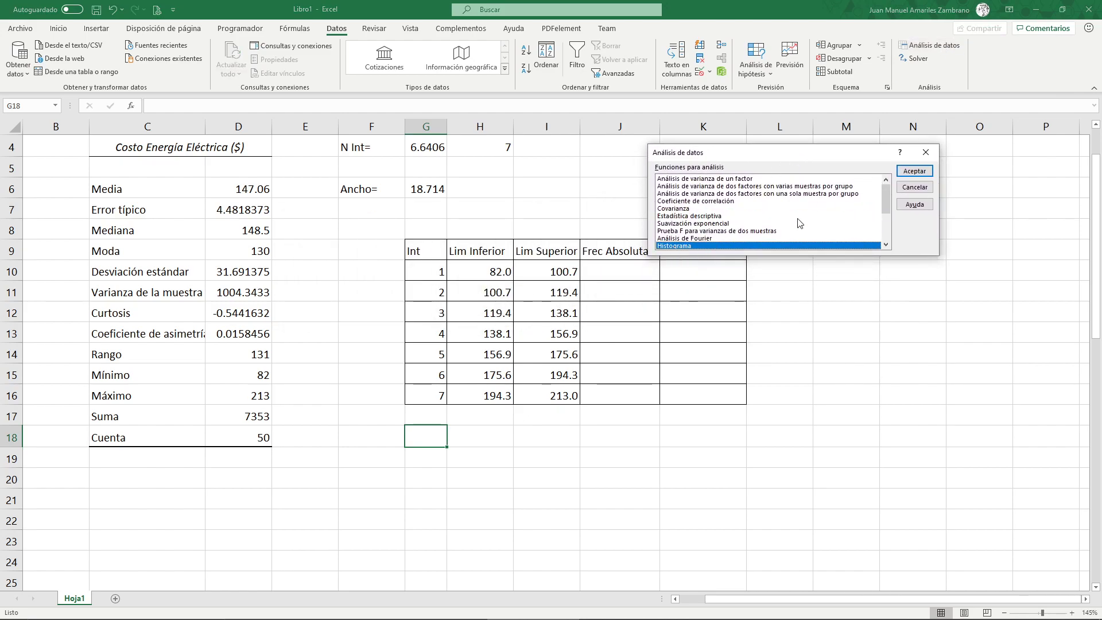
click(912, 172)
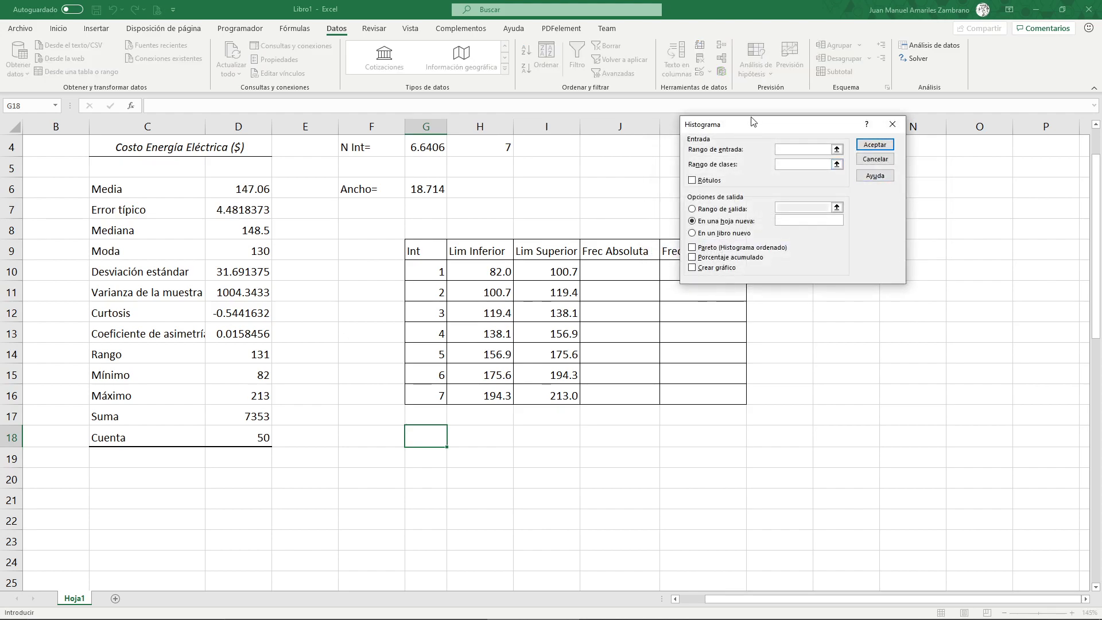
drag(759, 126, 395, 201)
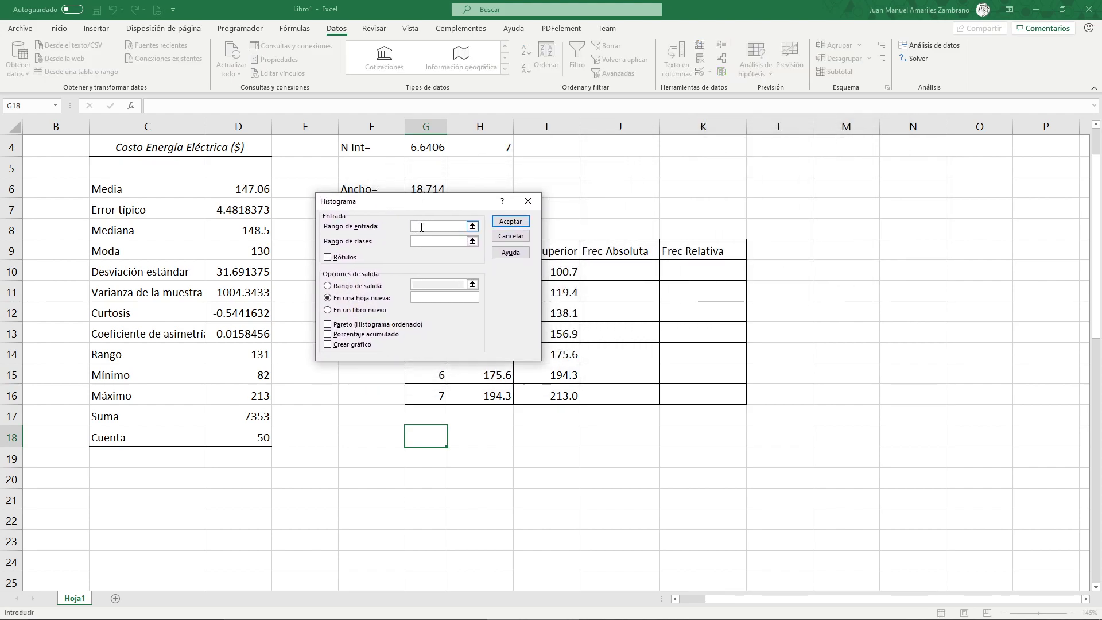
click(472, 226)
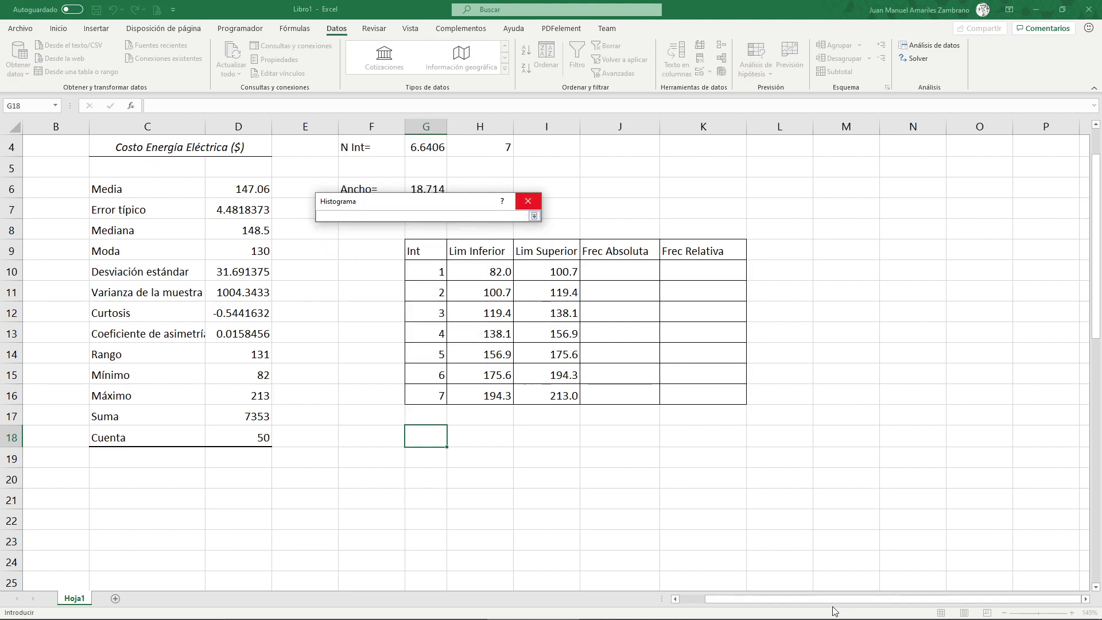
drag(892, 598, 867, 598)
drag(131, 148, 115, 558)
drag(1096, 446, 1061, 154)
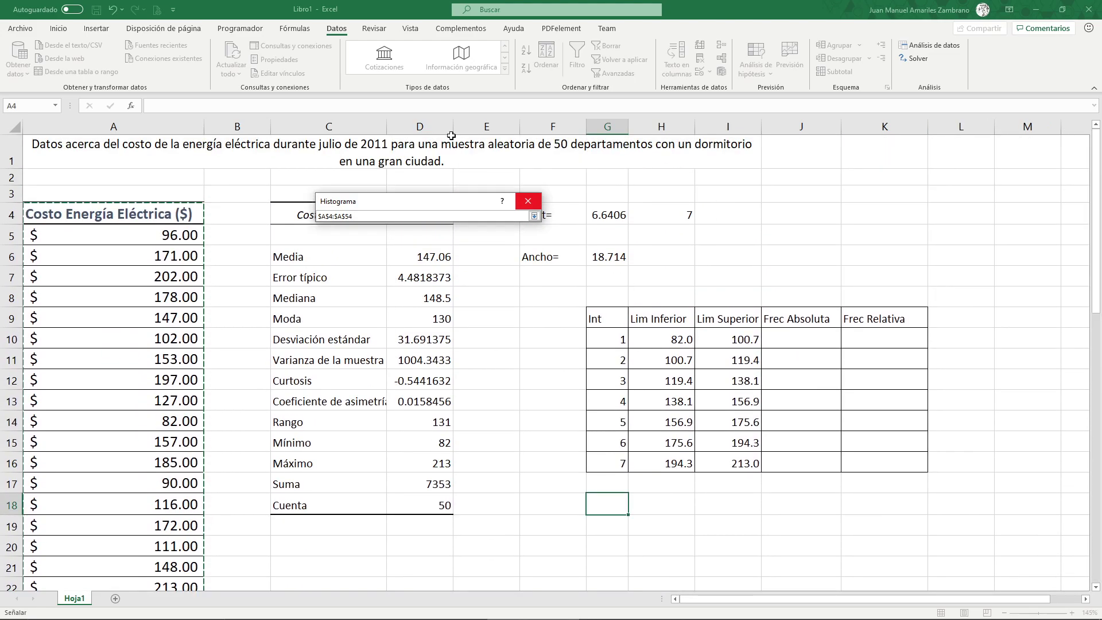
click(533, 216)
Set the histogram's class range to the upper limits $I$9:$I$16 and enable labels
click(422, 245)
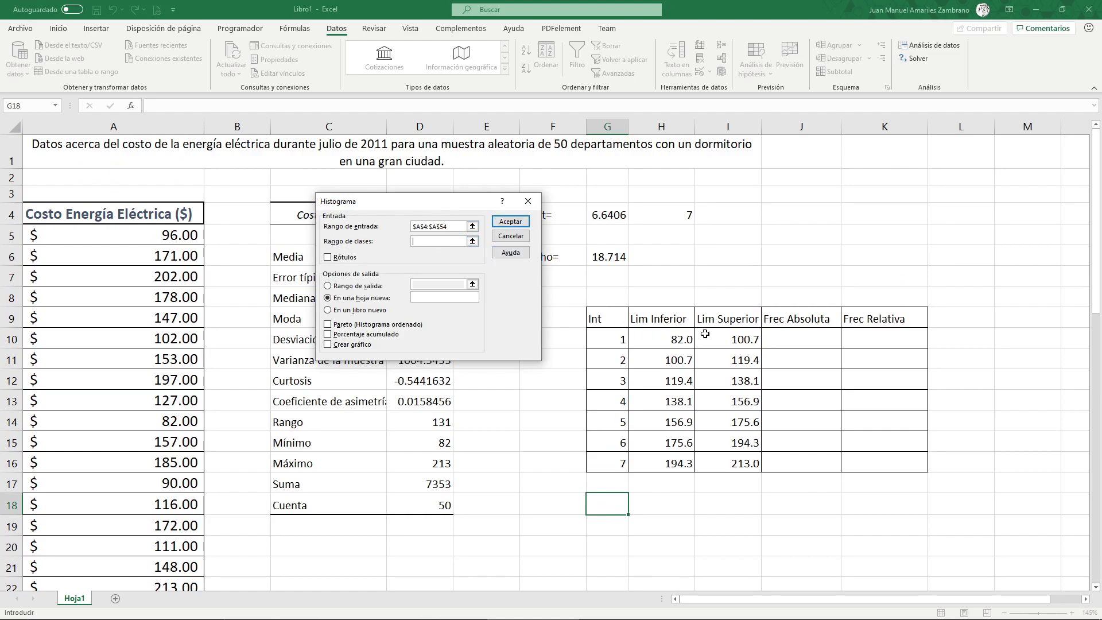
drag(716, 320, 727, 466)
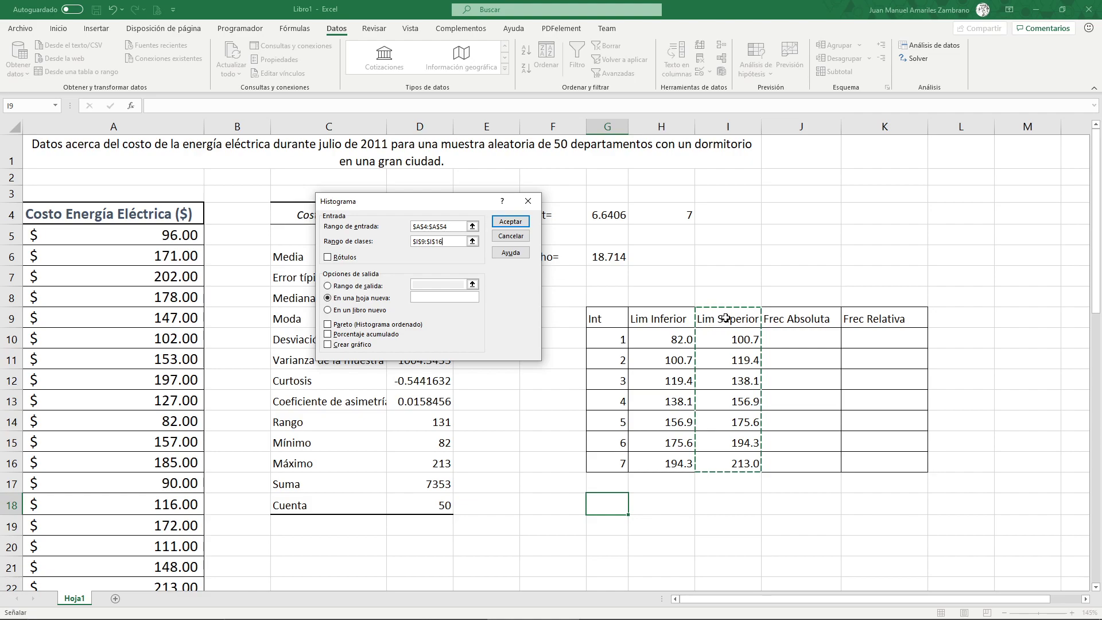
drag(420, 206, 457, 197)
click(365, 248)
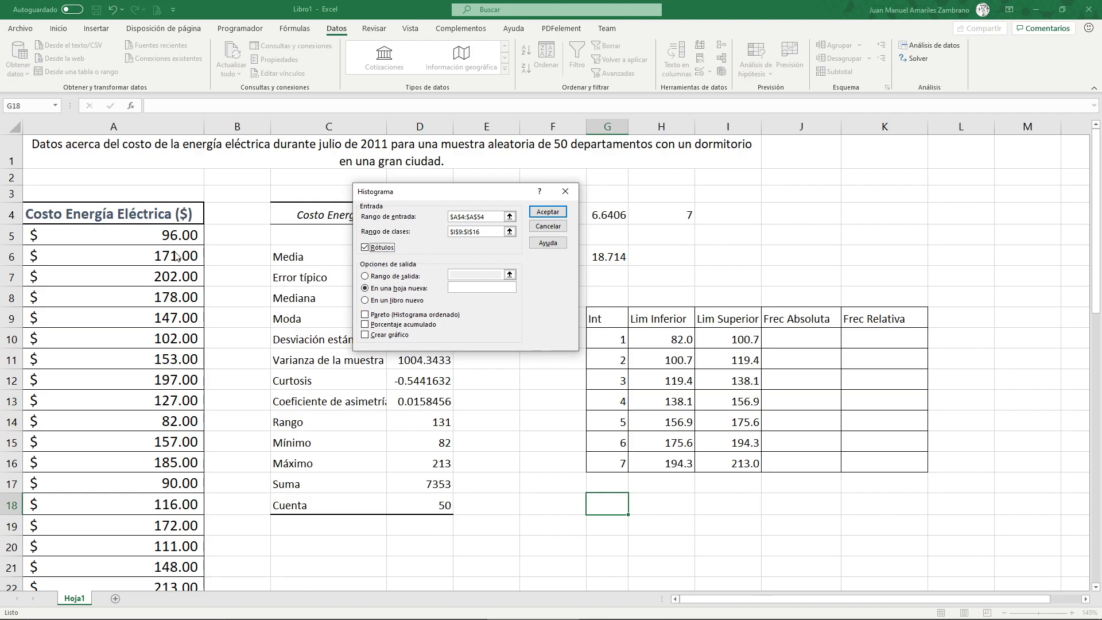
Output the histogram to $G$19 on the current sheet with a chart, and run the analysis
click(366, 277)
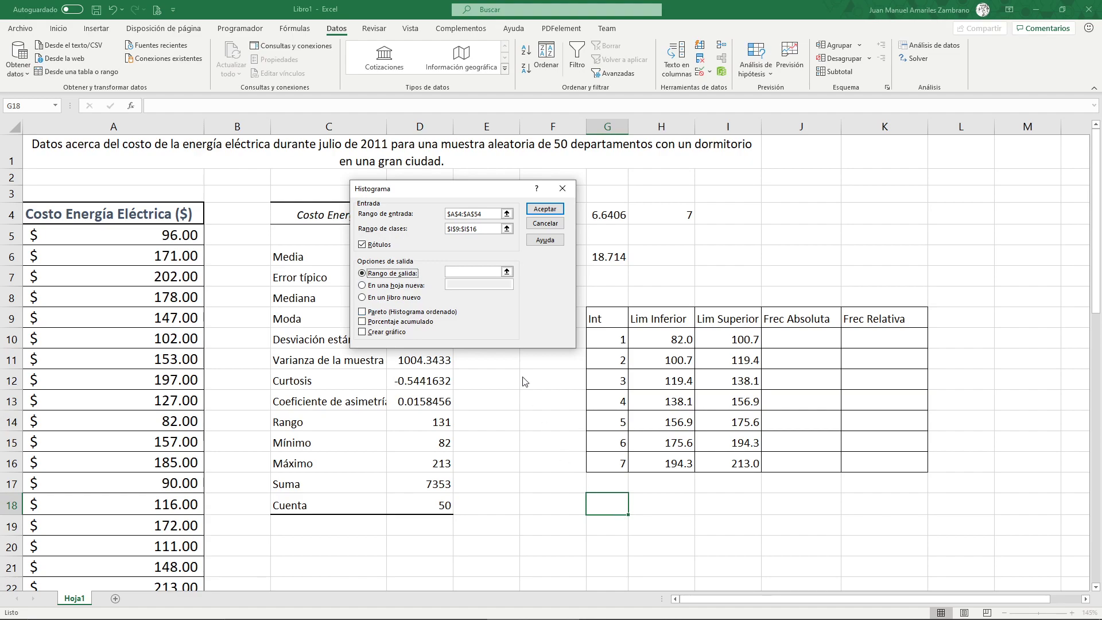
click(486, 272)
click(618, 524)
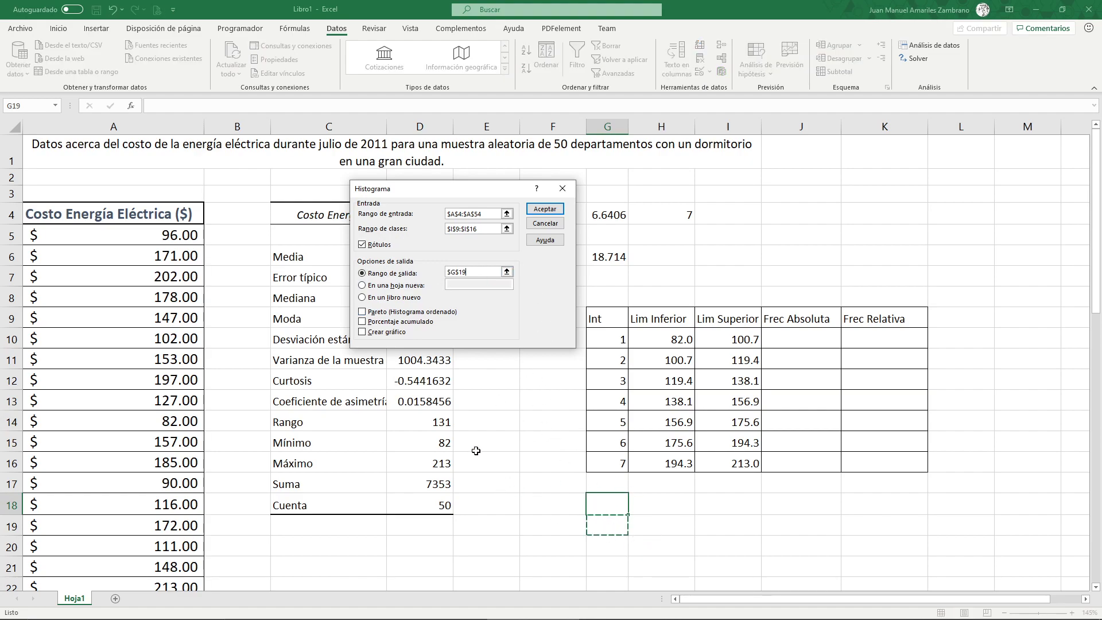
click(362, 332)
click(550, 210)
Move the histogram chart beside the generated frequency output, just below the class interval table
scroll(683, 441, up, 4)
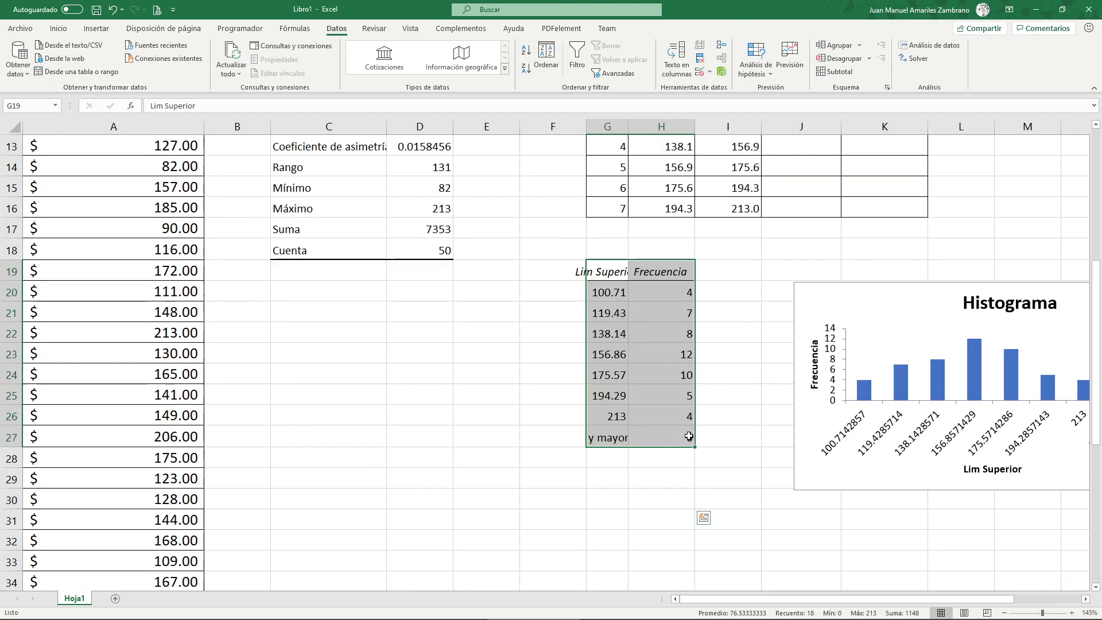
drag(782, 427, 718, 383)
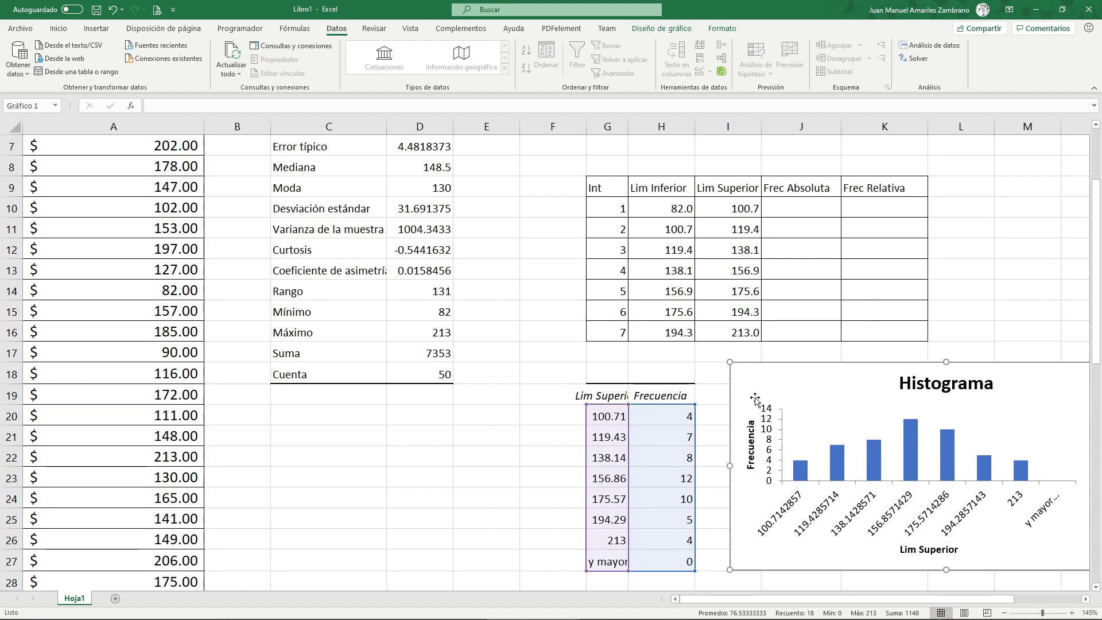
drag(746, 374, 758, 376)
click(644, 417)
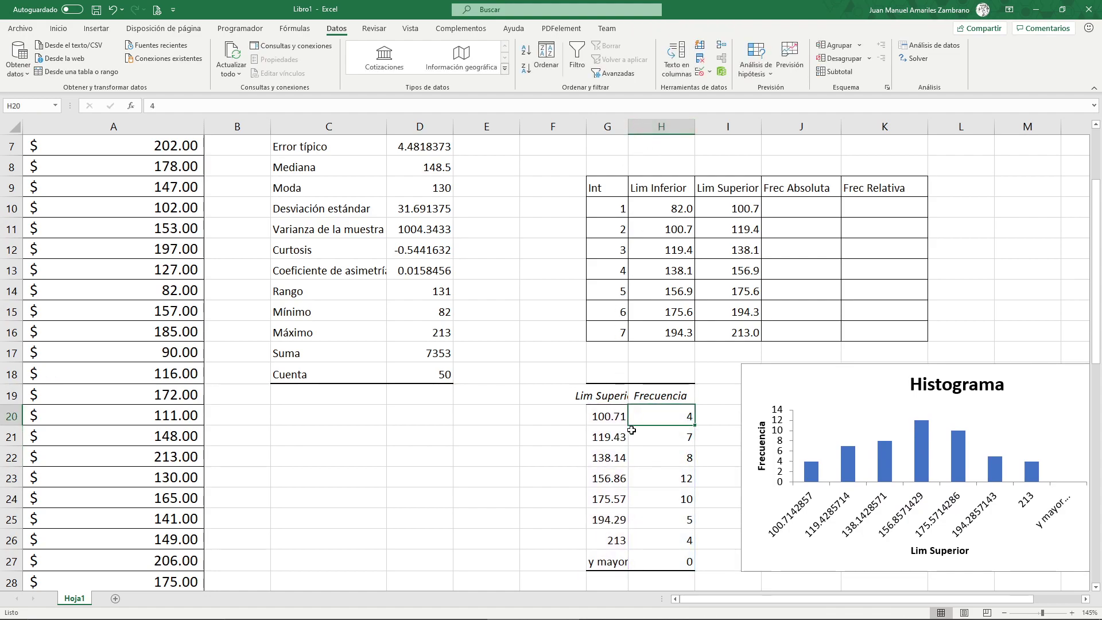
drag(760, 375, 799, 373)
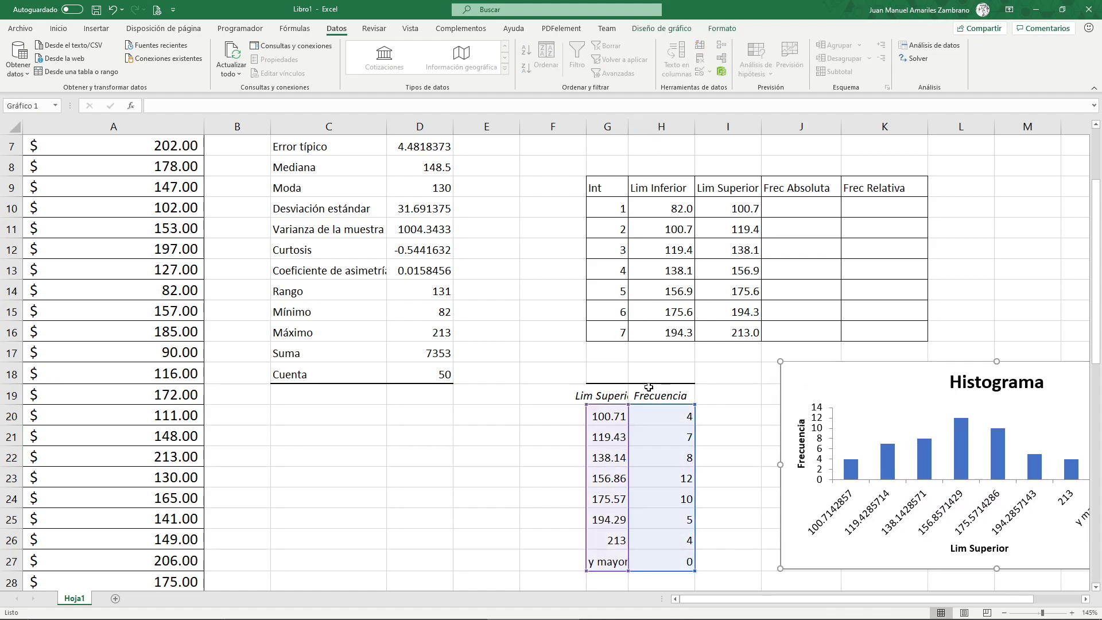
Move the histogram output G19:H27 one column over to H19:I27 and shift the chart farther away from it
drag(617, 395, 638, 561)
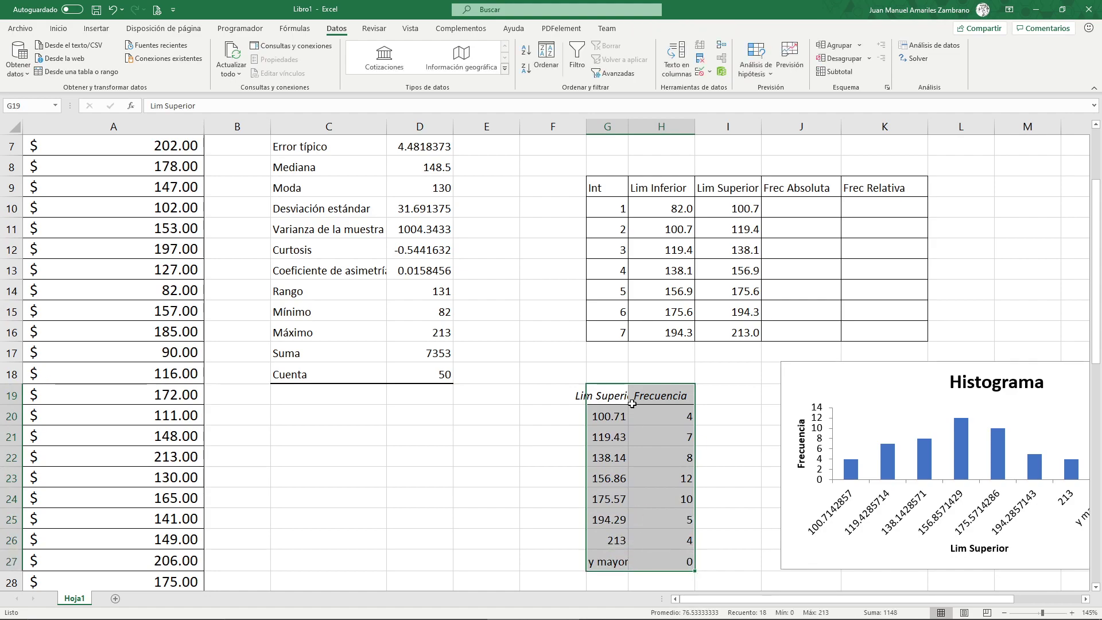
drag(624, 383, 672, 396)
drag(806, 374, 860, 380)
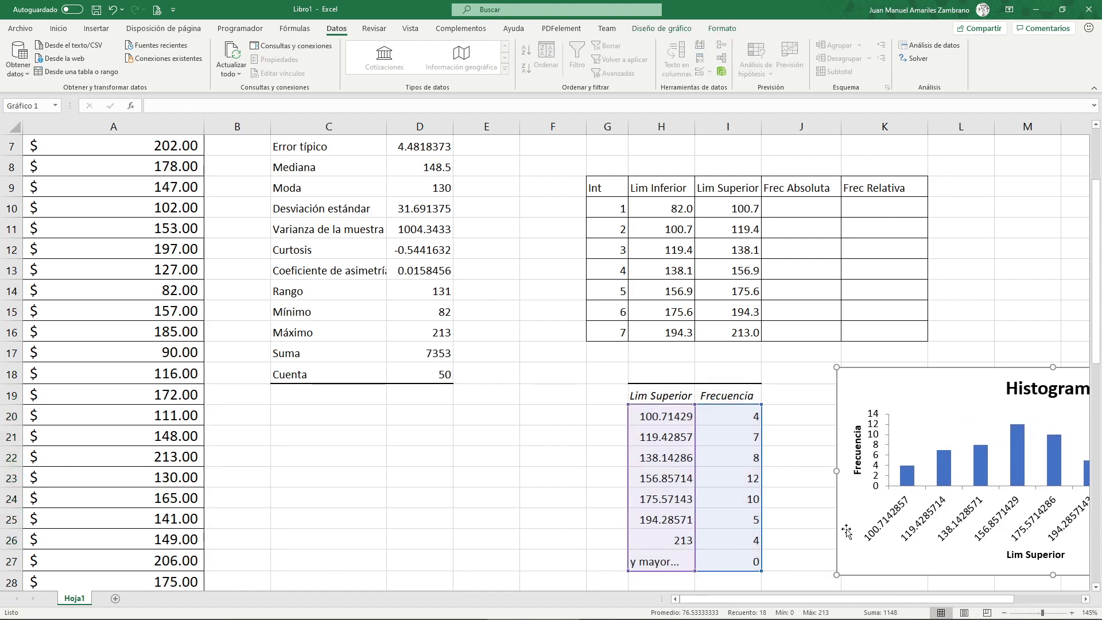
Copy the frequencies I20:I26 as values into the Frec Absoluta column J10:J16, and move the chart slightly down
drag(858, 598, 902, 603)
drag(481, 417, 494, 530)
key(ctrl+c)
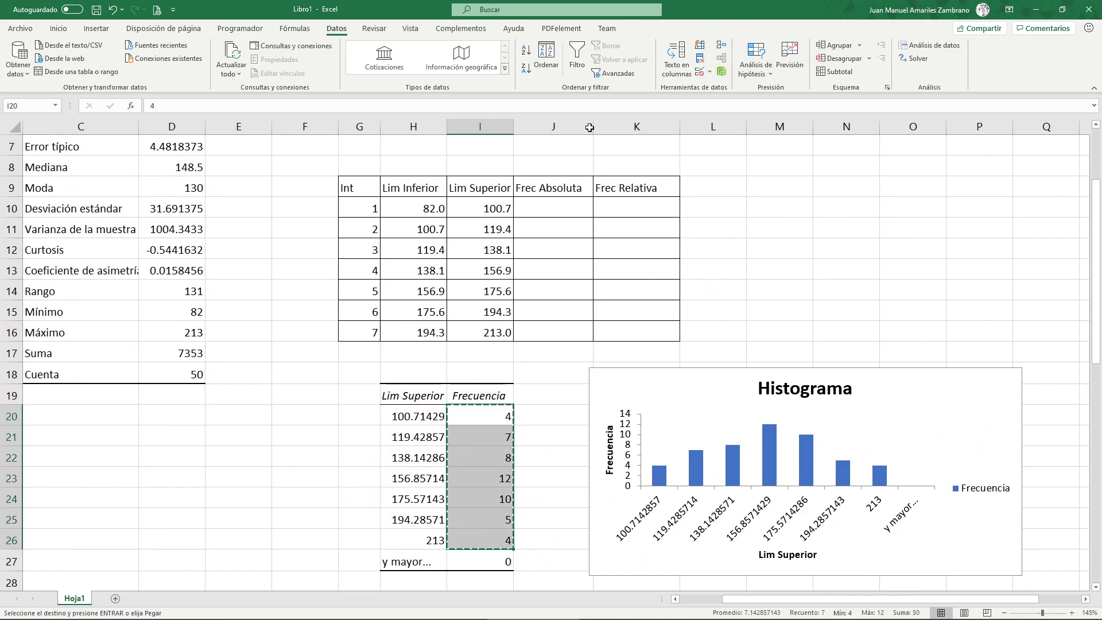
click(556, 204)
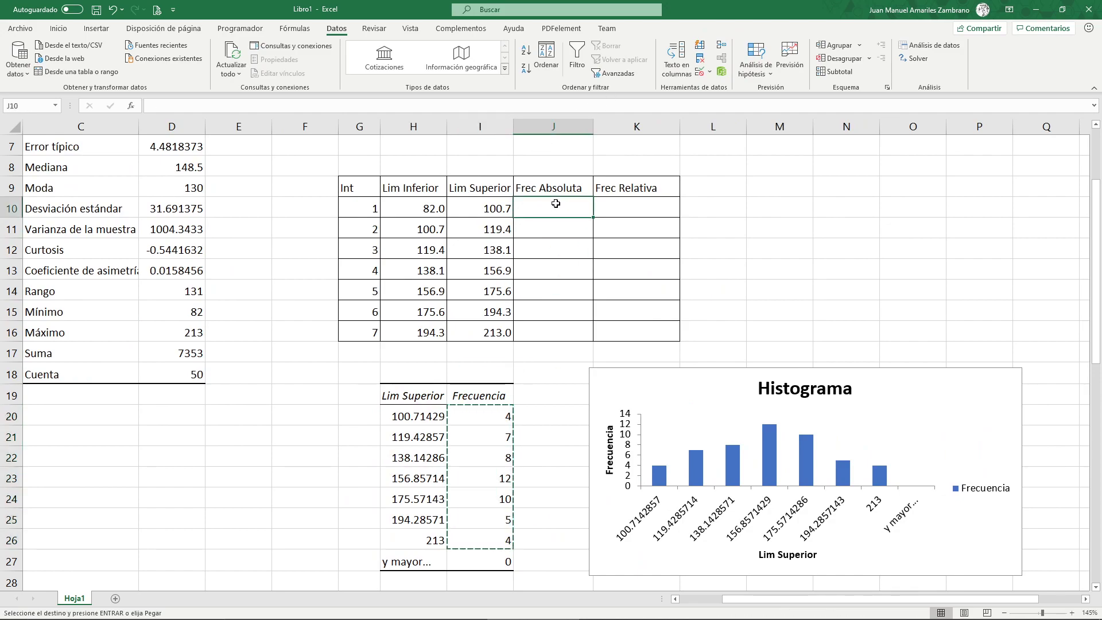
right_click(555, 204)
click(601, 262)
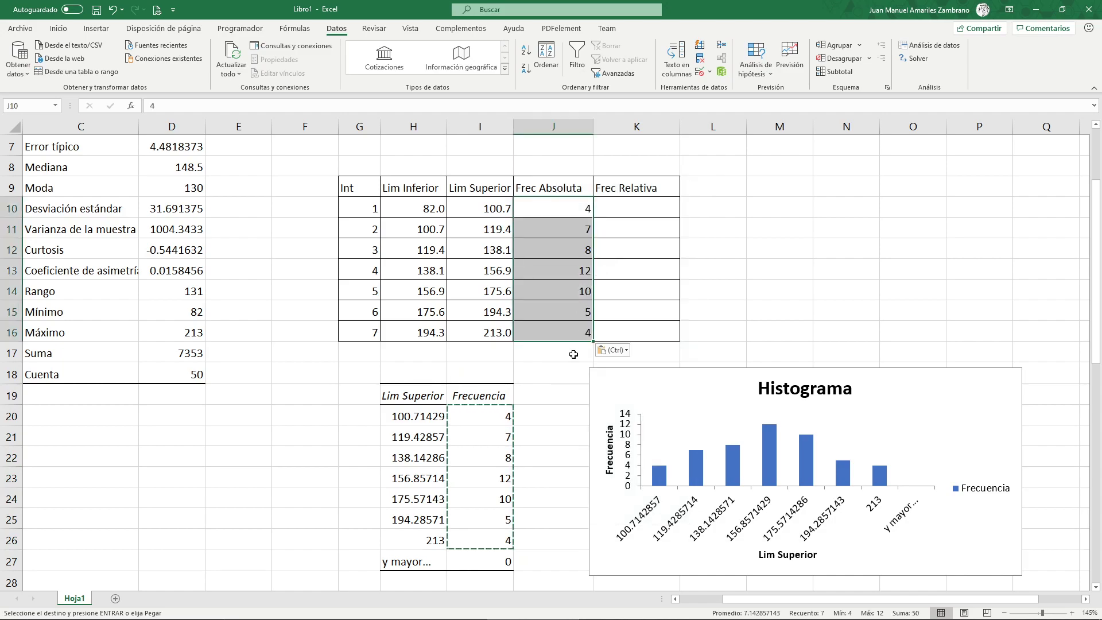
click(638, 211)
drag(623, 378, 628, 408)
Compute the first interval's relative frequency in K10 with =J10/$D$18 and fill the formula down through K16
click(637, 206)
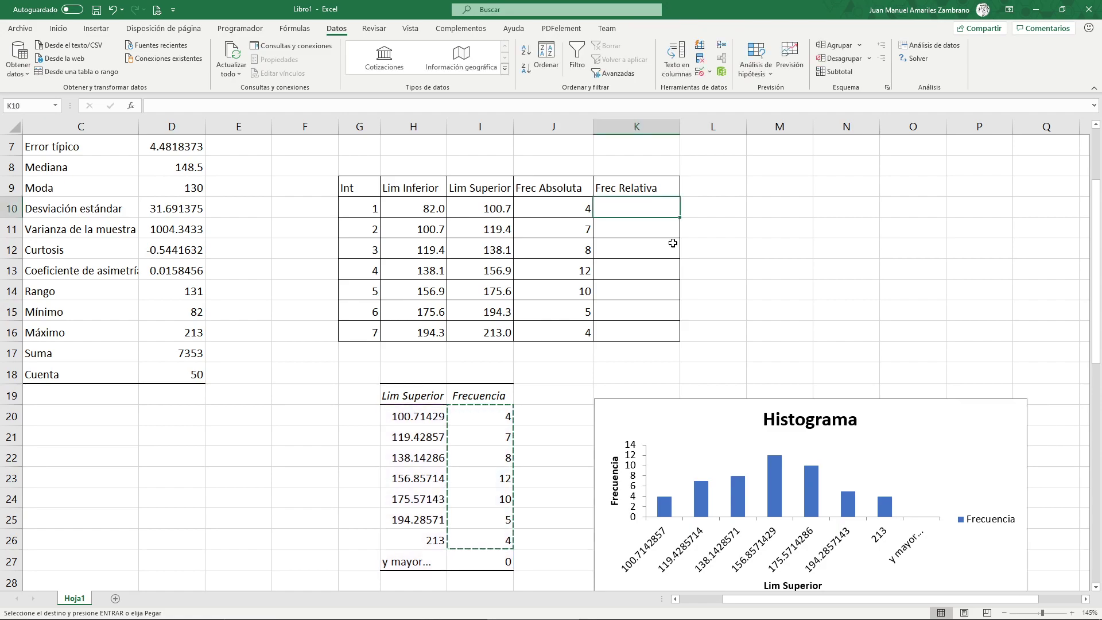
text(=)
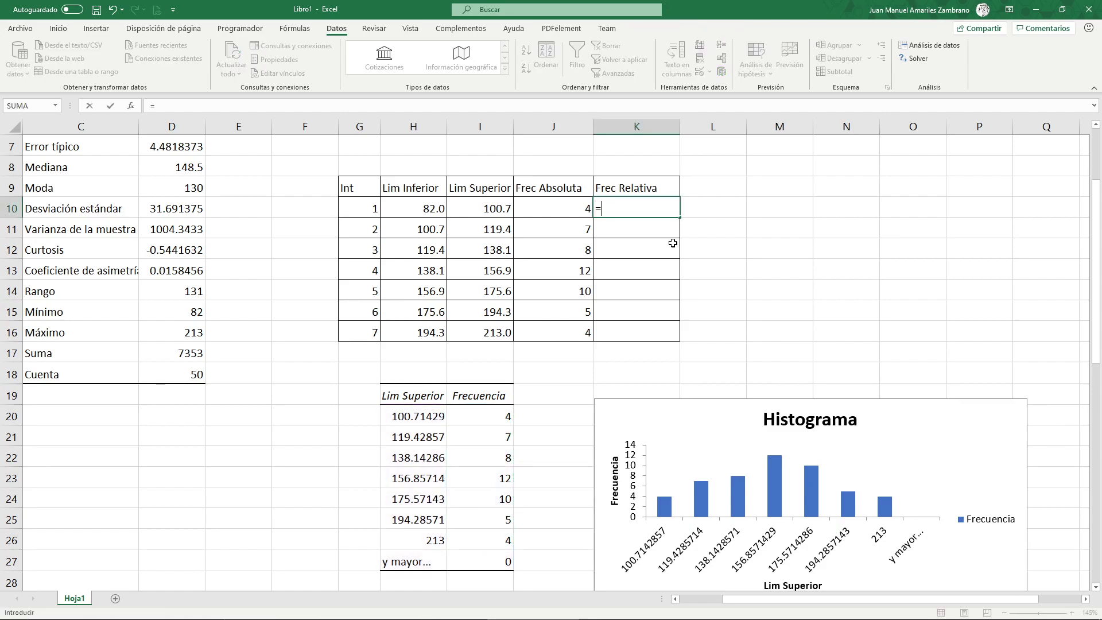
click(556, 205)
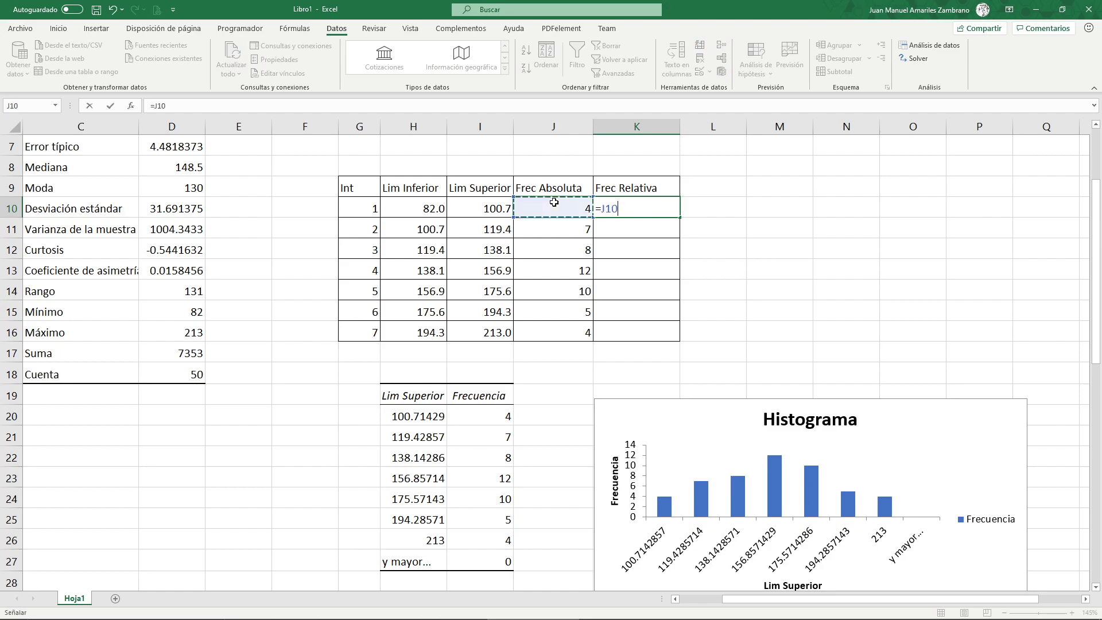
text(/)
click(174, 375)
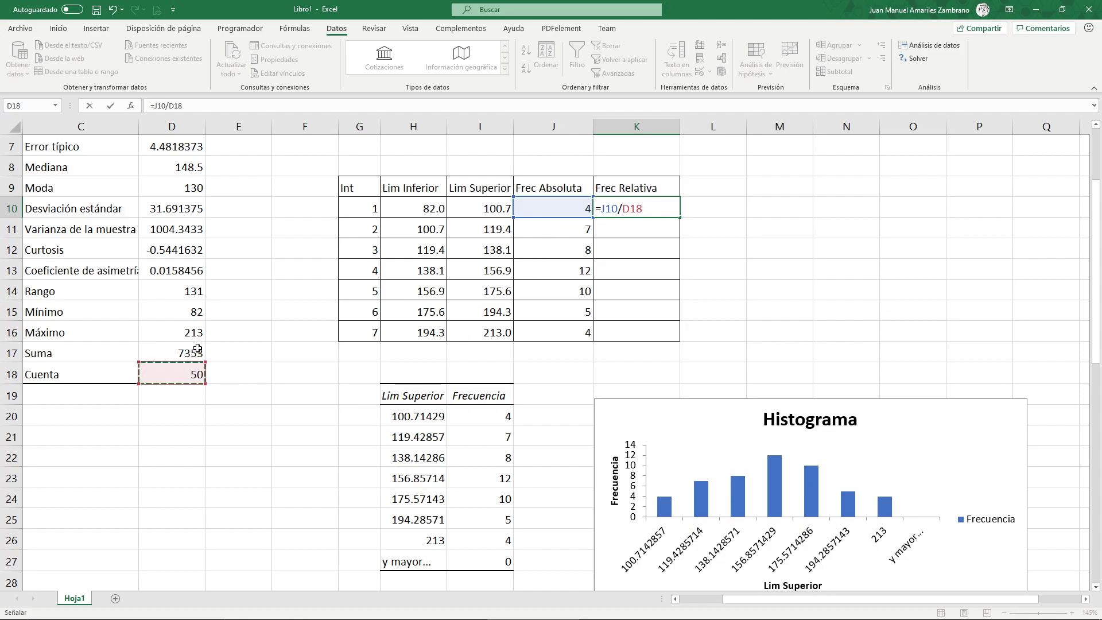
drag(838, 599, 806, 606)
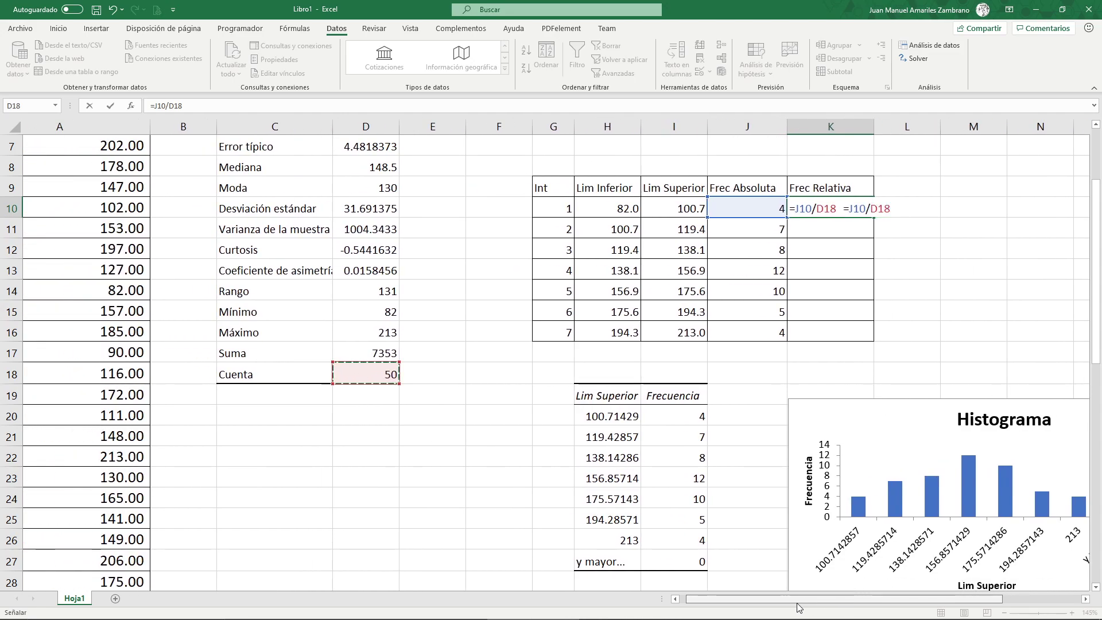
scroll(492, 345, up, 2)
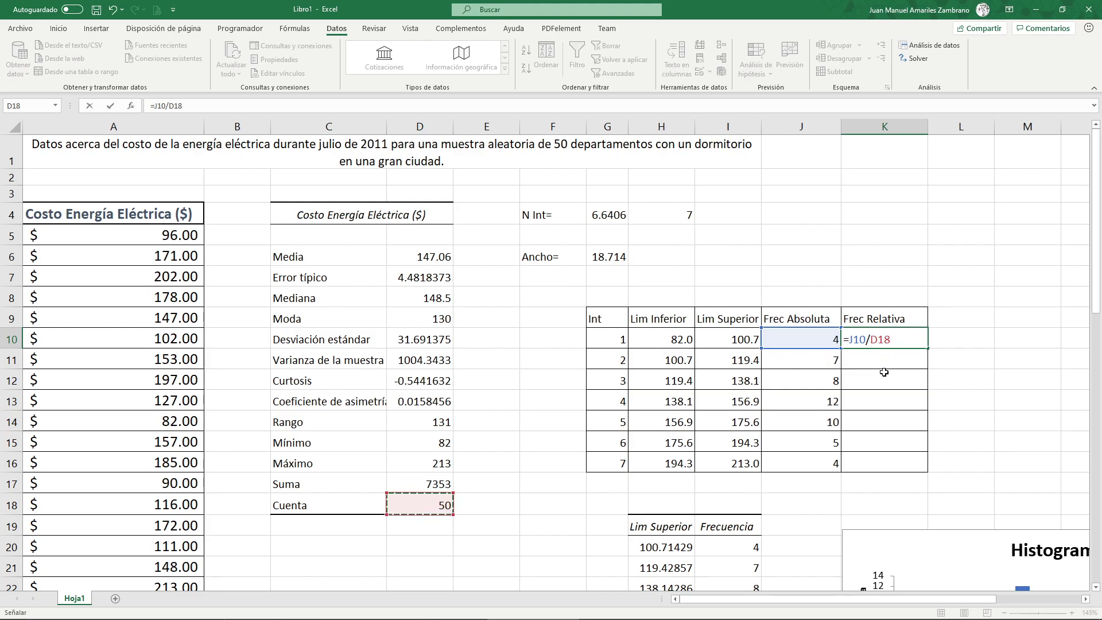
key(F4)
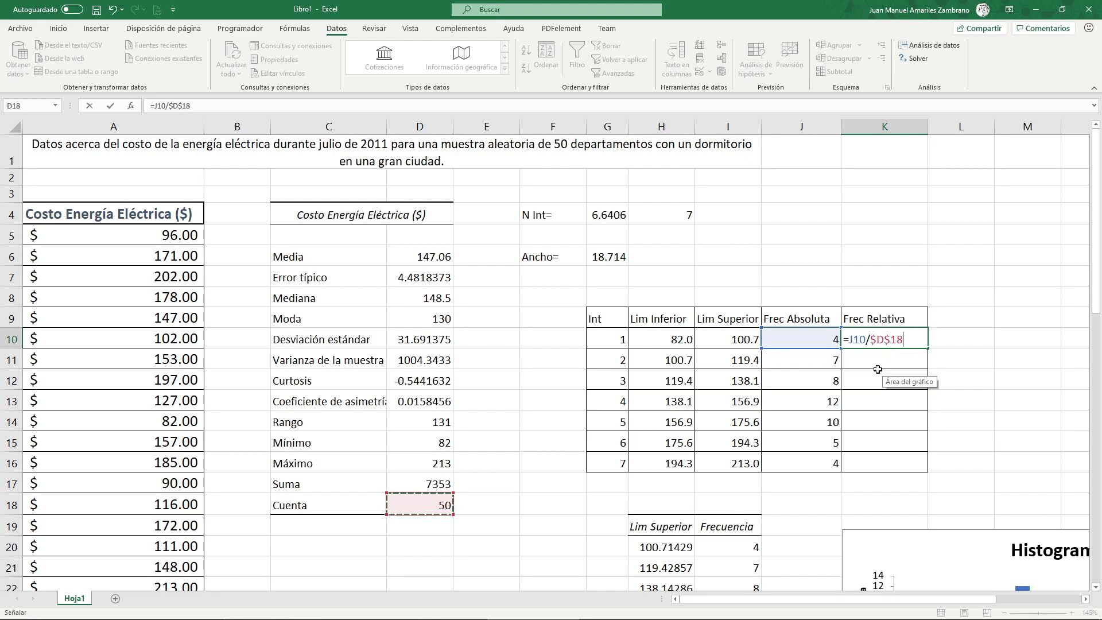
click(875, 339)
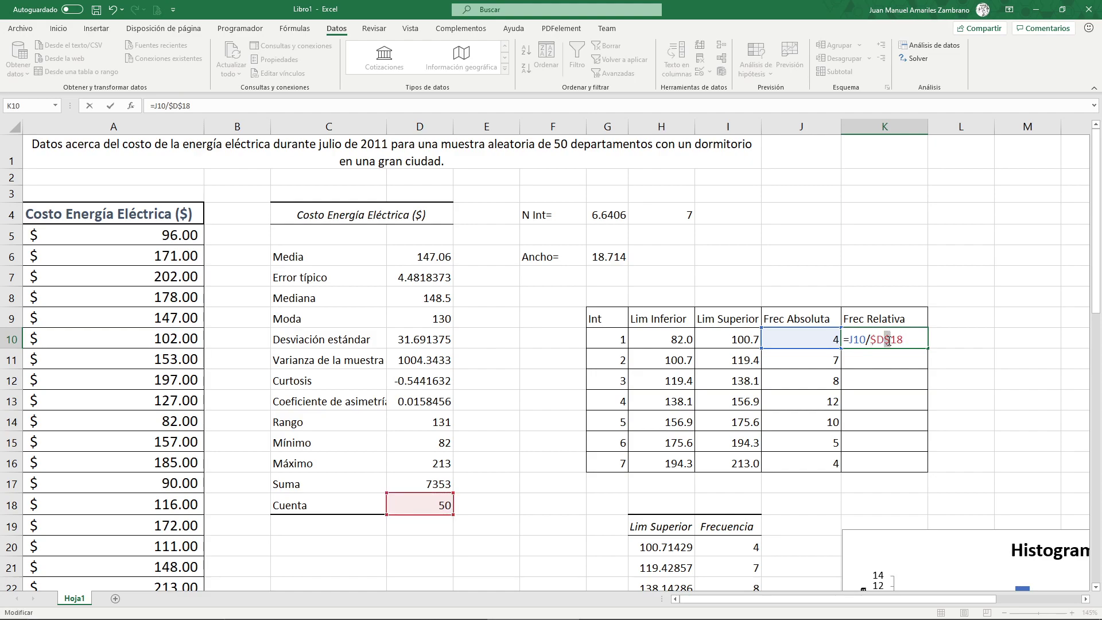
key(Return)
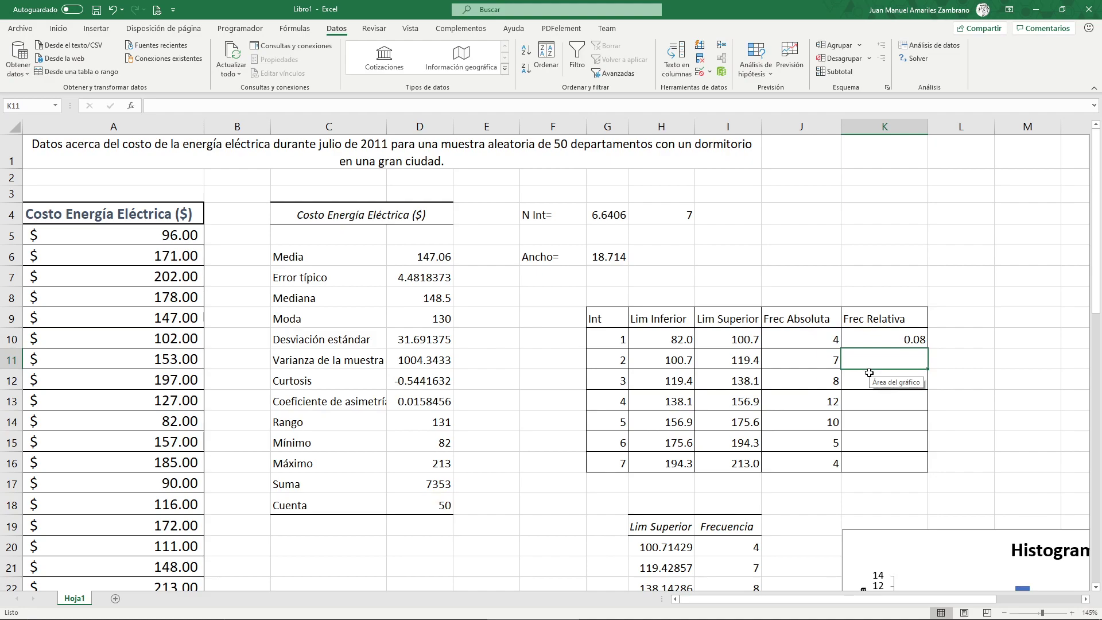
click(891, 343)
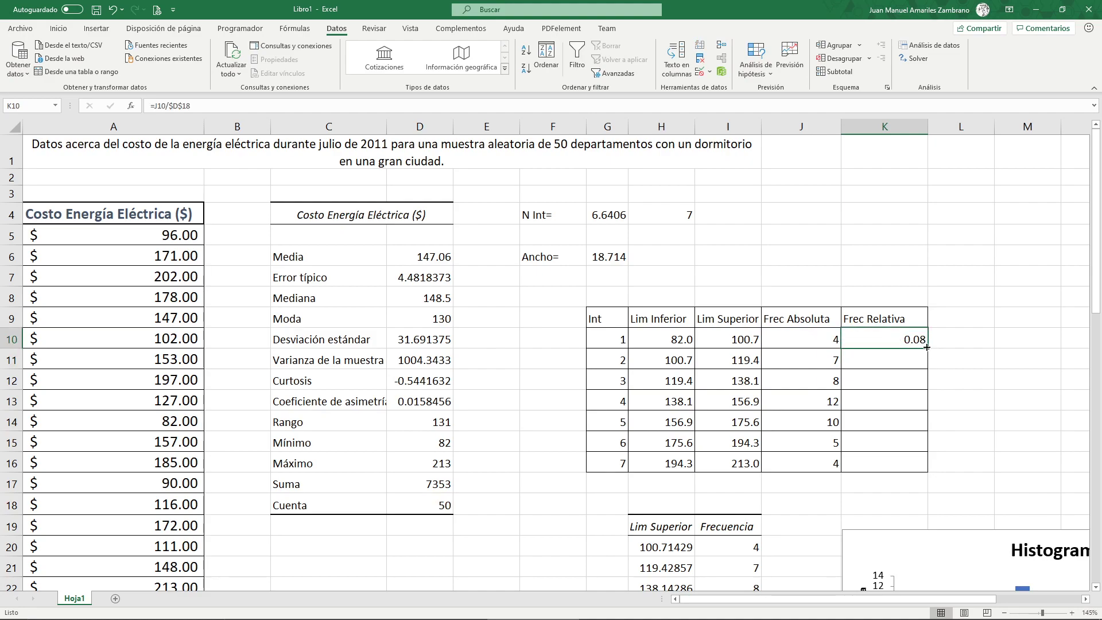
drag(928, 349, 901, 466)
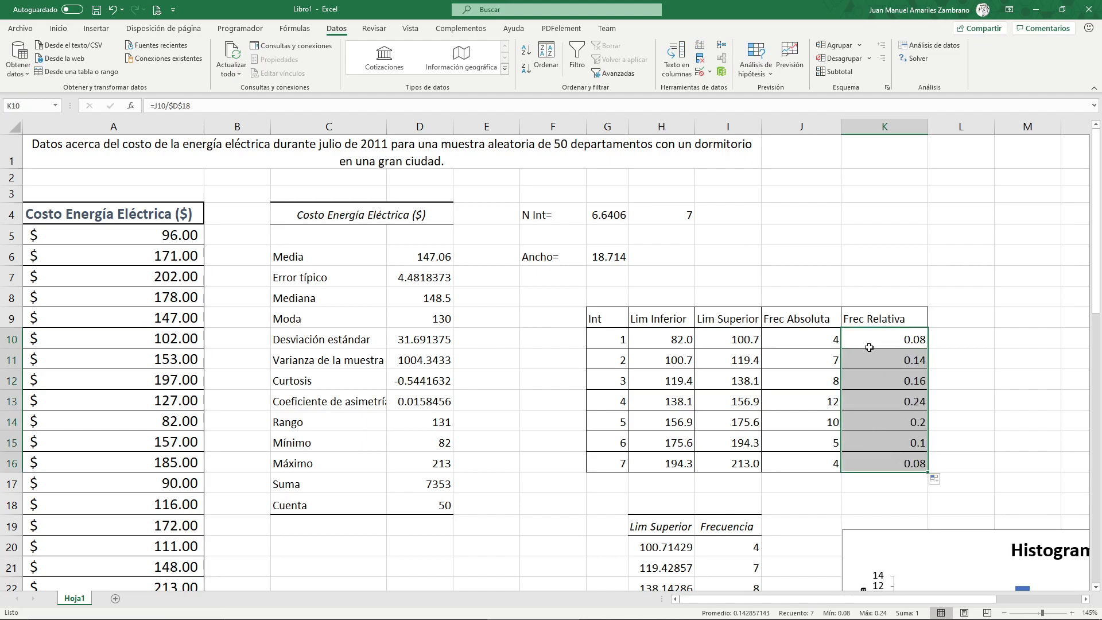
Format the relative frequencies in K10:K16 as percentages with one decimal place
drag(874, 339, 866, 456)
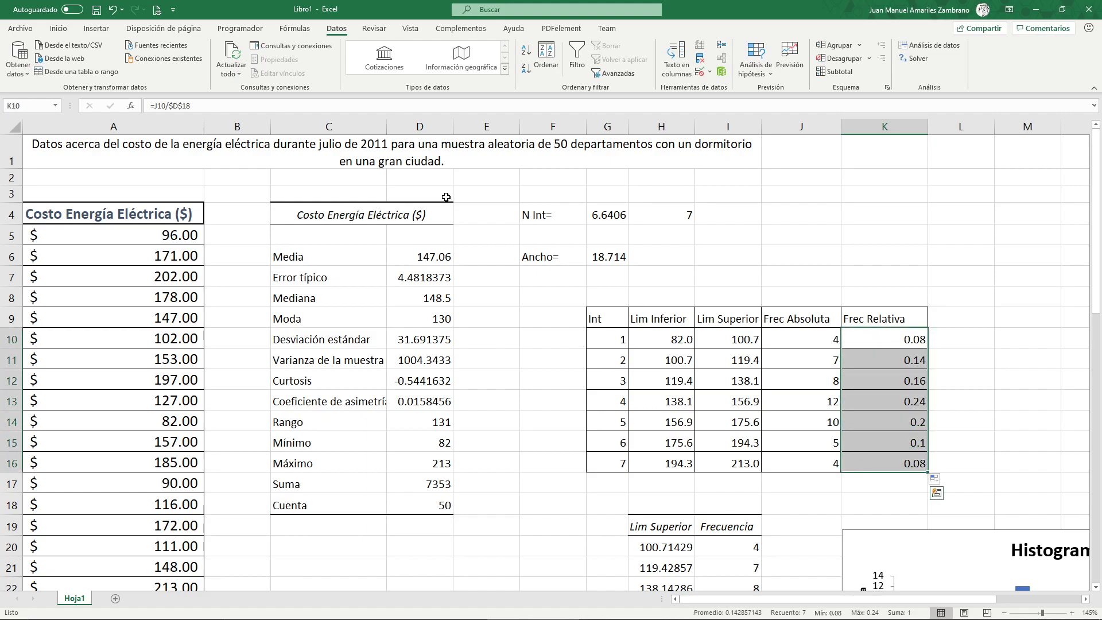
click(96, 28)
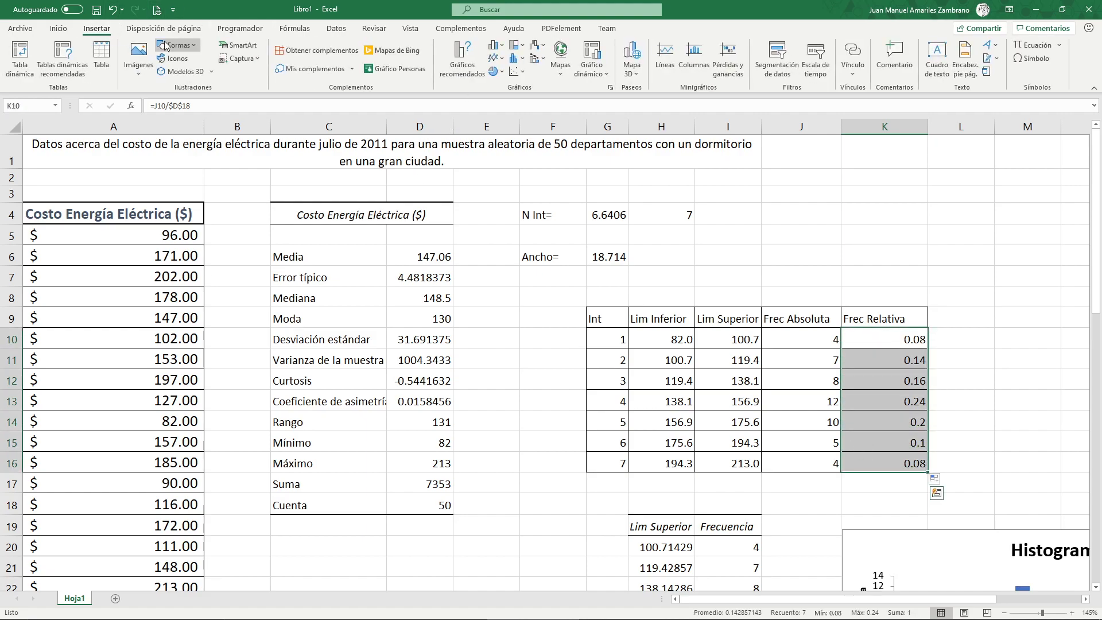
click(54, 30)
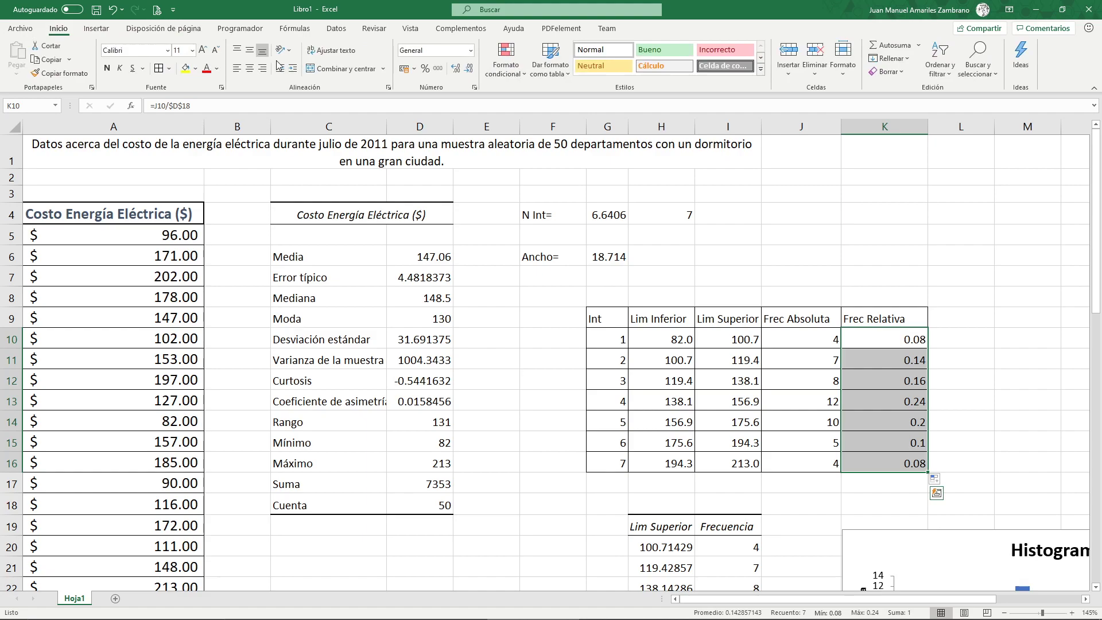
click(425, 69)
click(456, 69)
click(892, 364)
drag(886, 341, 887, 459)
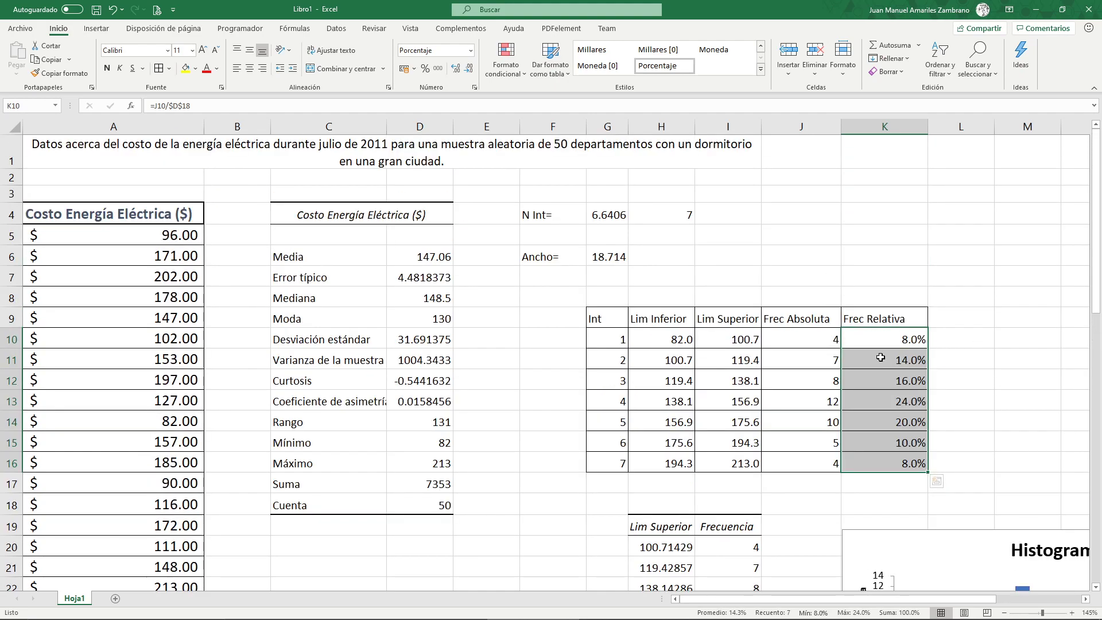
Move the histogram chart up so it sits just below the frequency table, beside the Lim Superior and Frecuencia output
scroll(892, 356, down, 2)
click(975, 189)
drag(866, 406, 865, 372)
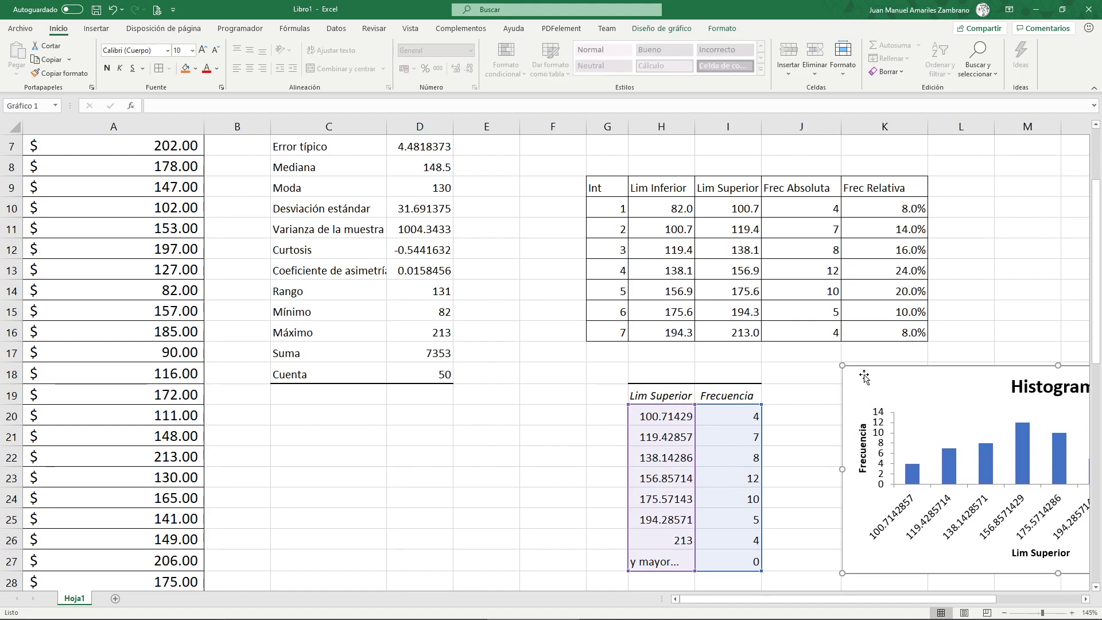
drag(818, 600, 862, 598)
drag(629, 380, 628, 385)
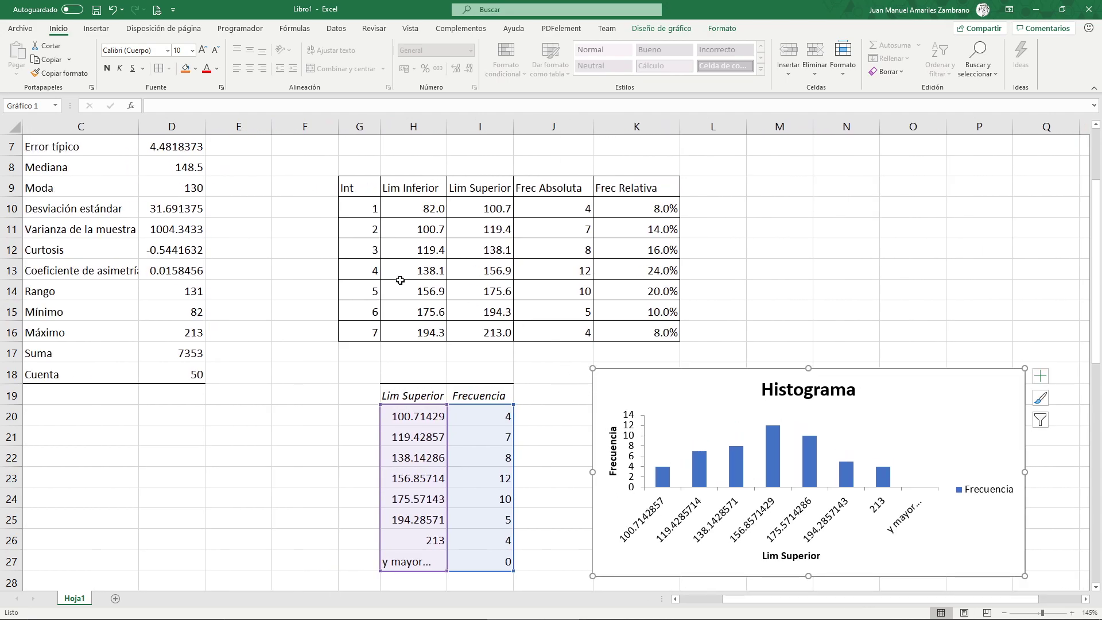
Review the completed frequency table G9:K16 and compare its interval limits with the histogram's source labels and horizontal axis
drag(366, 189, 634, 336)
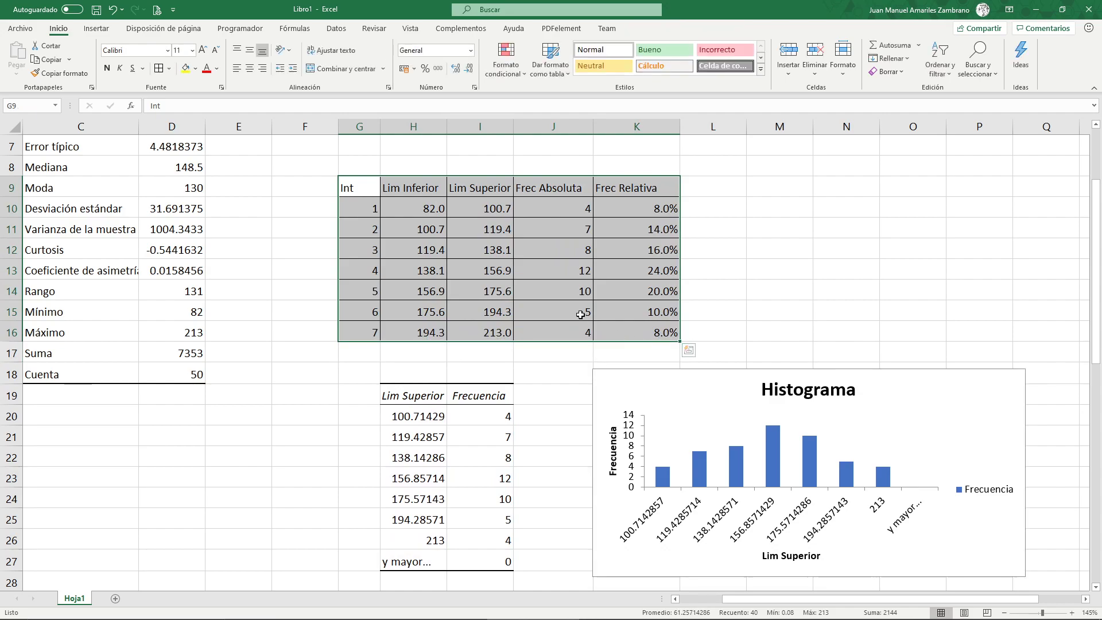
click(638, 406)
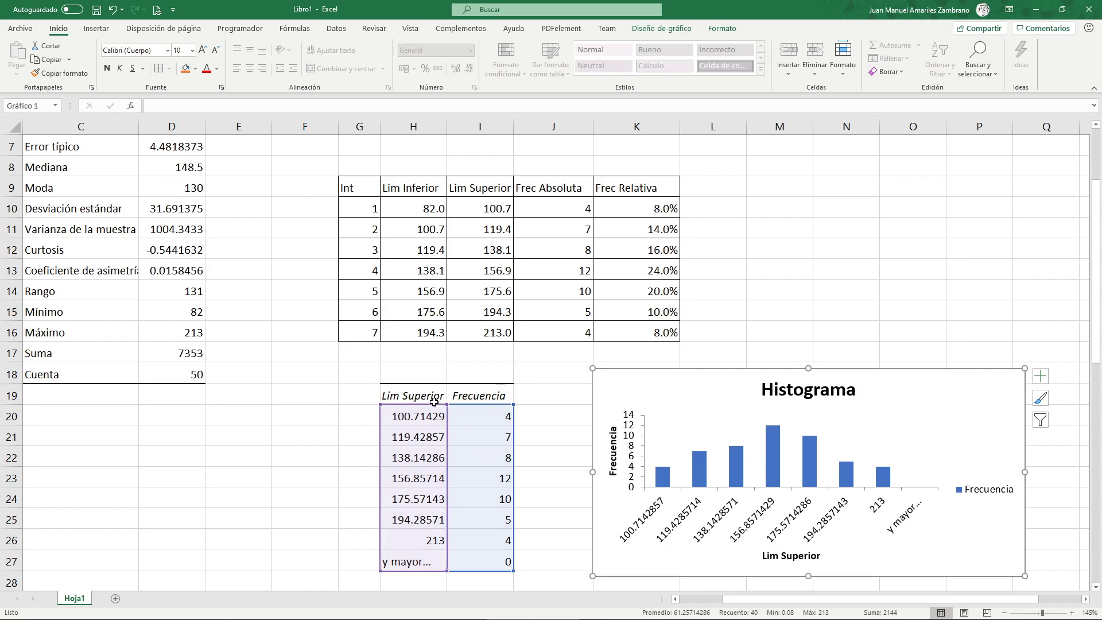
scroll(434, 435, down, 1)
scroll(411, 401, up, 2)
scroll(414, 367, down, 2)
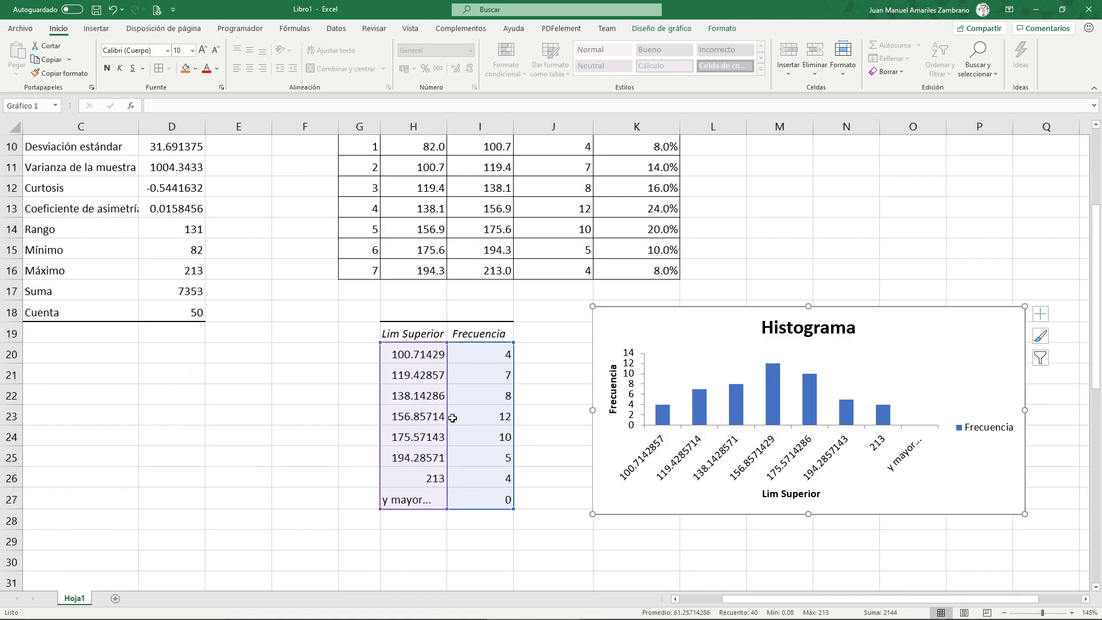
click(415, 362)
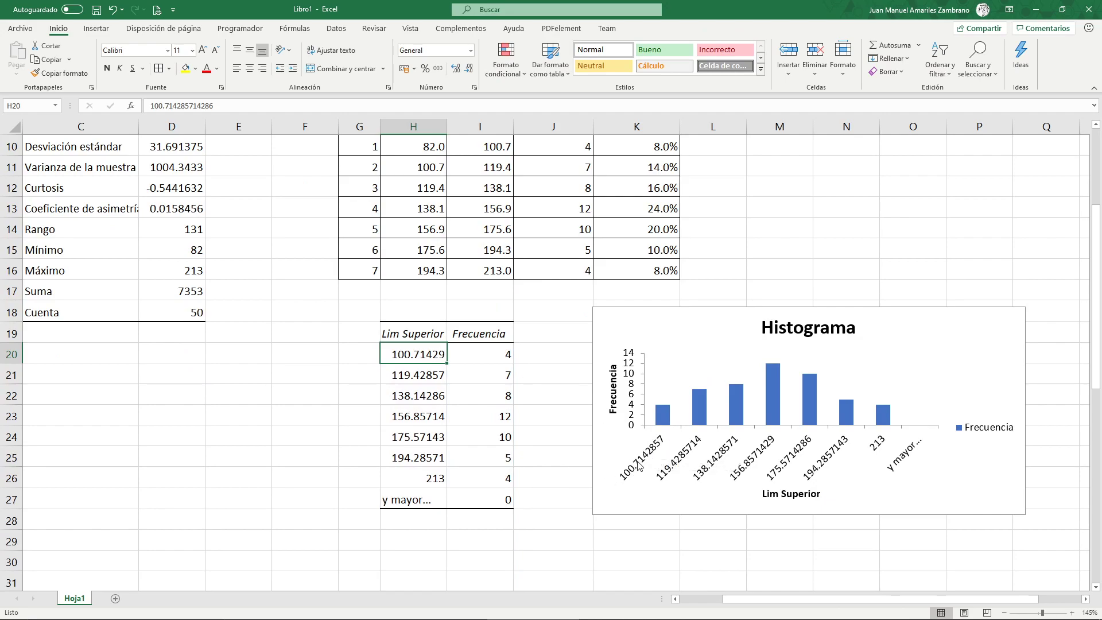
scroll(621, 474, up, 1)
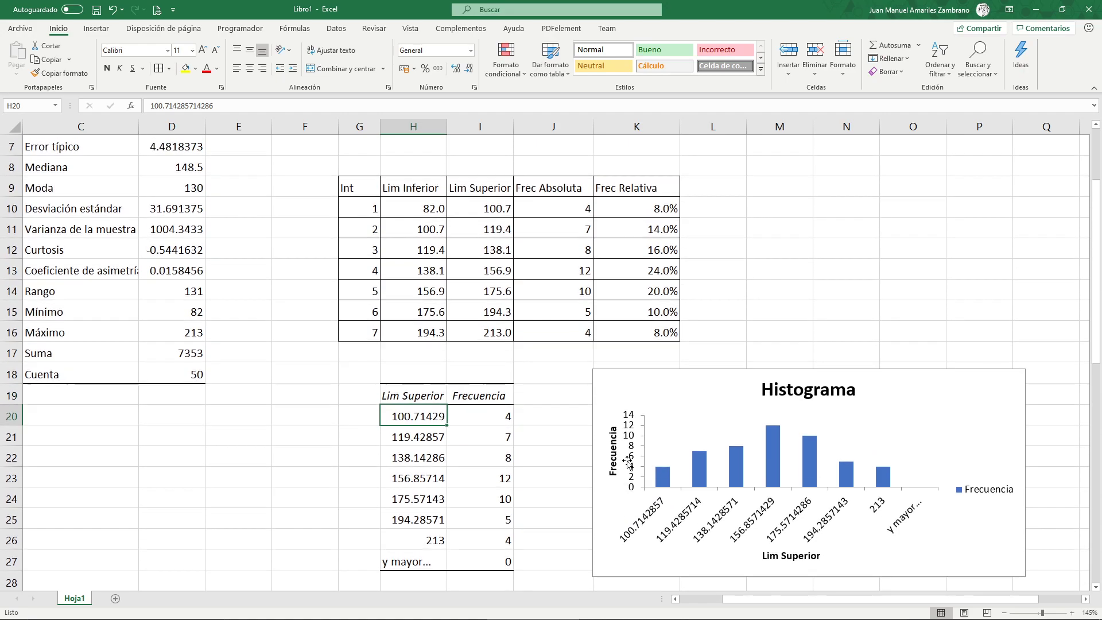
drag(426, 201, 464, 208)
Replace the first histogram label in H20 with =CONCAT(H10," - ",I10) and widen column H to fit the interval text
click(408, 416)
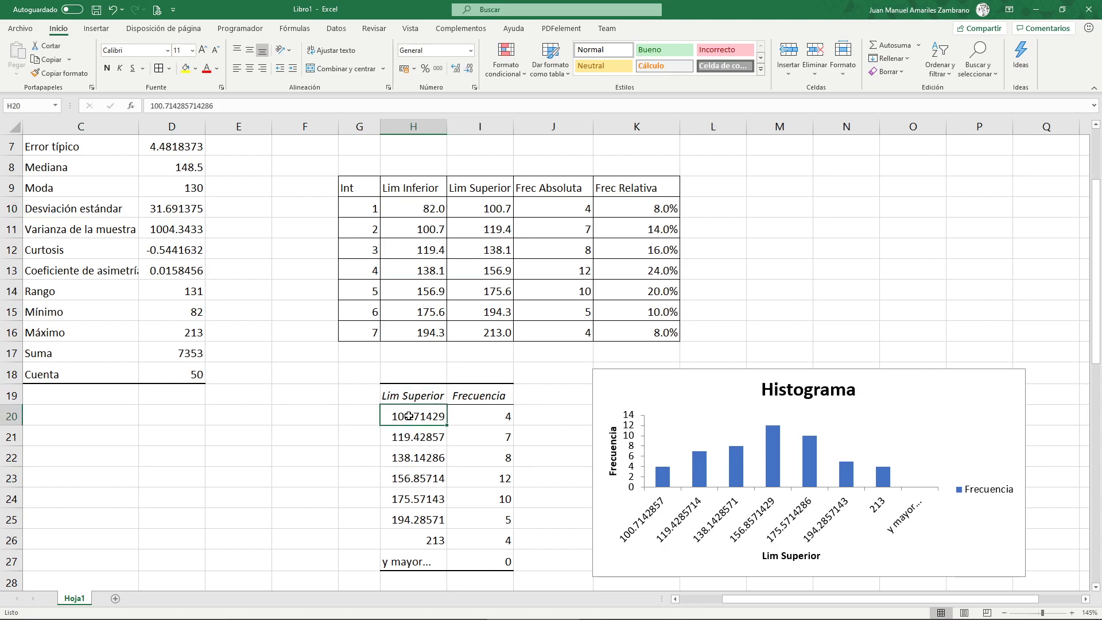
text(=)
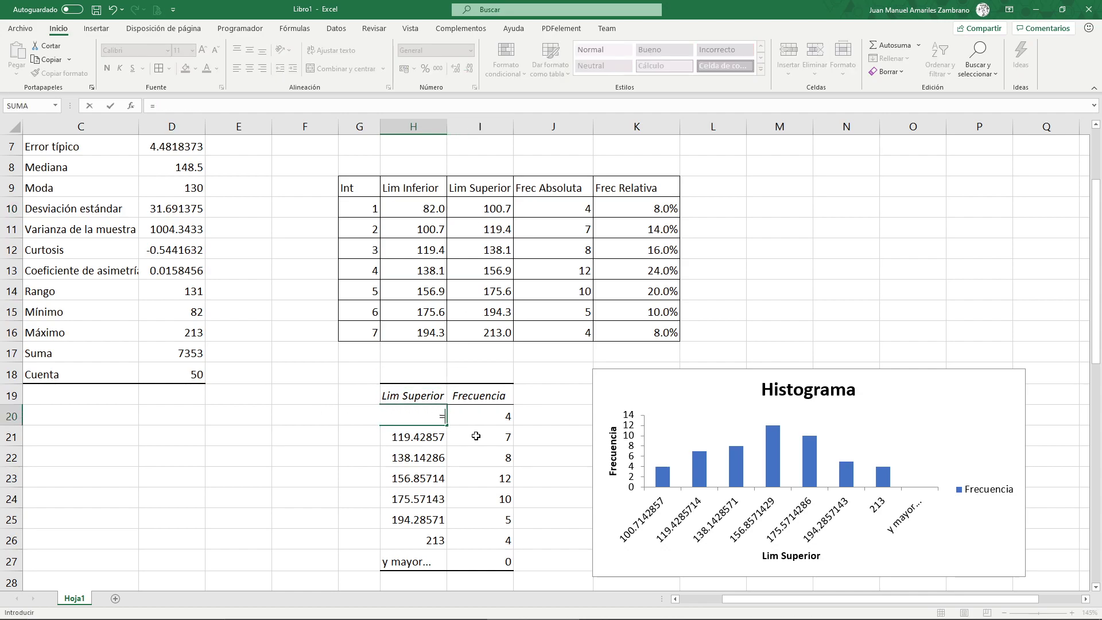
text(ca)
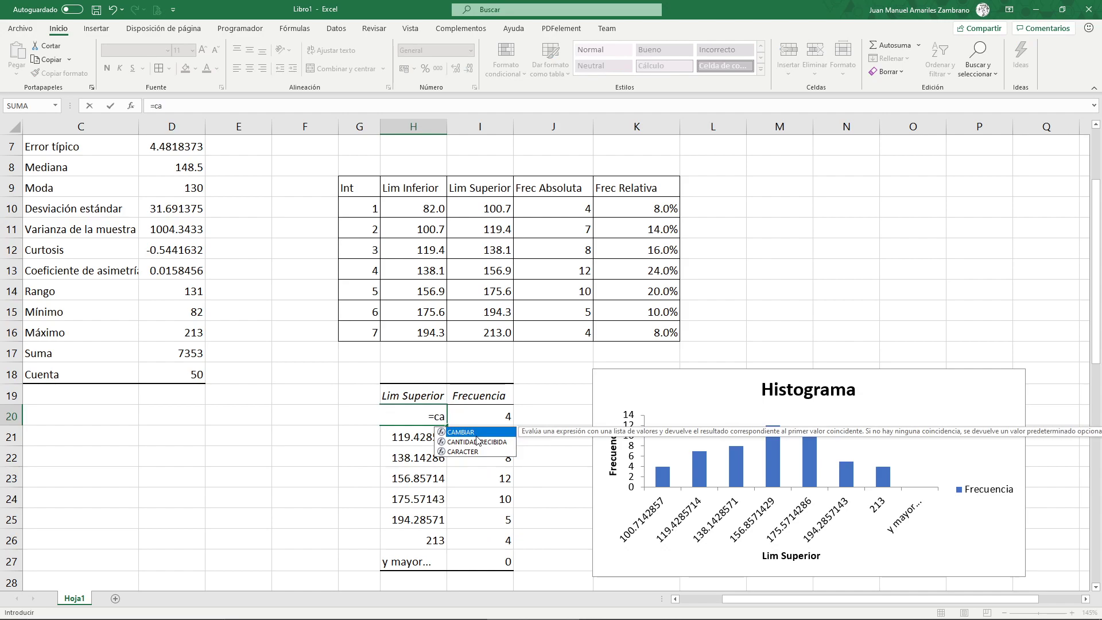
text(nca)
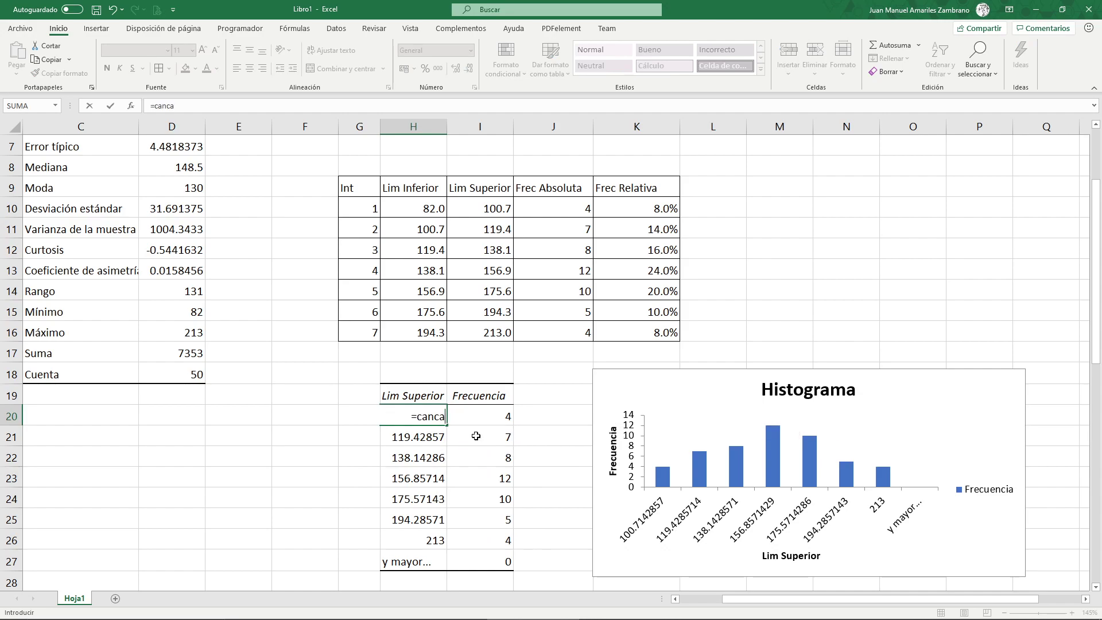
key(BackSpace)
key(BackSpace)
key(BackSpace)
key(BackSpace)
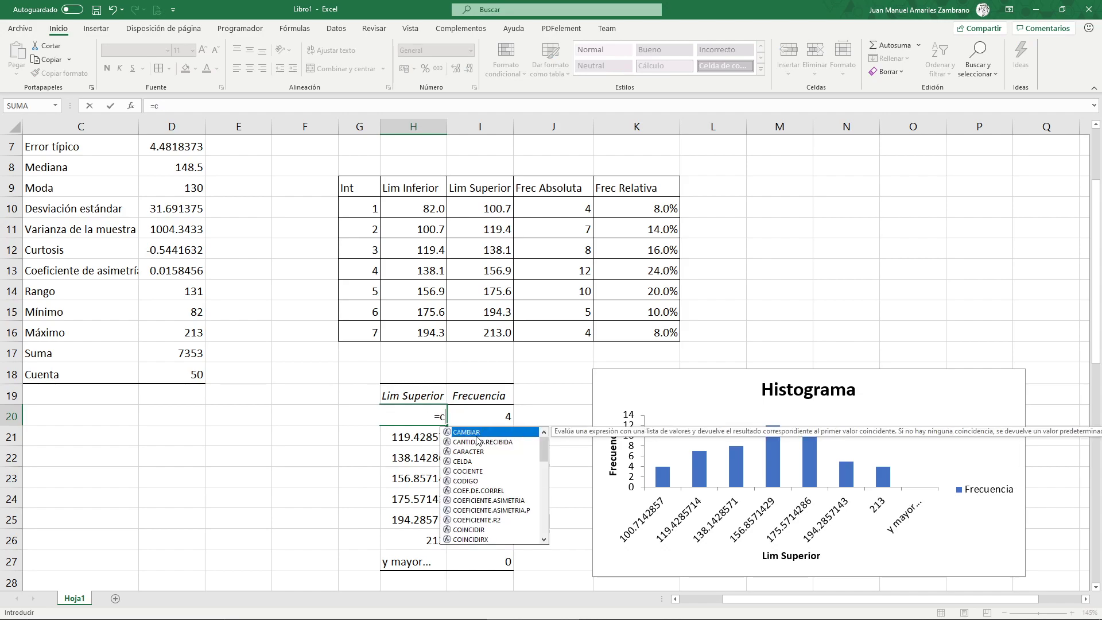
text(on)
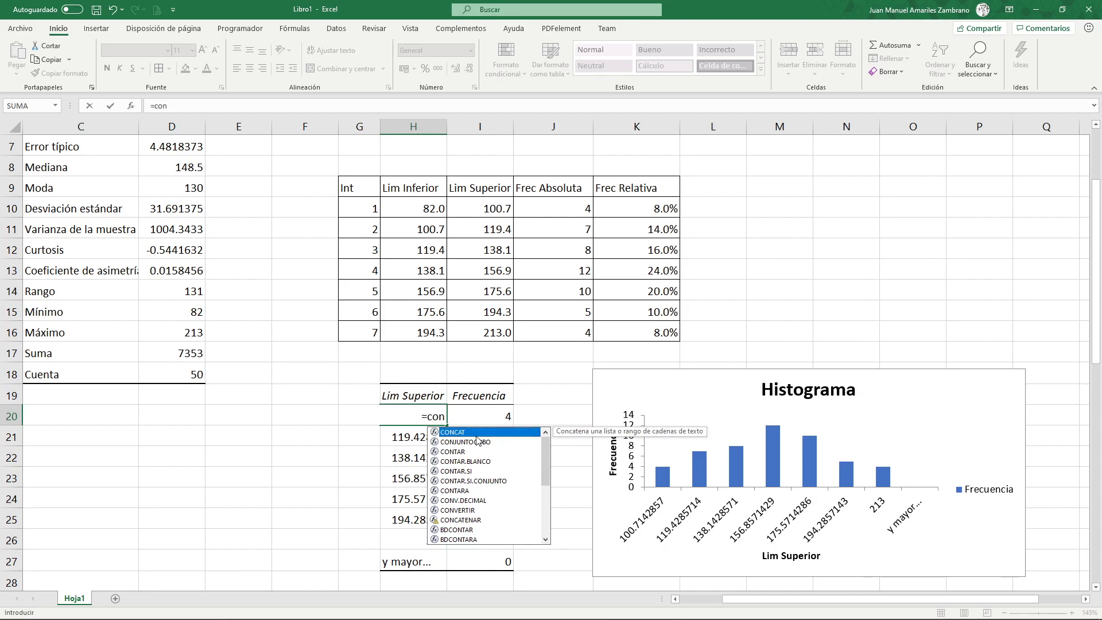
double_click(476, 434)
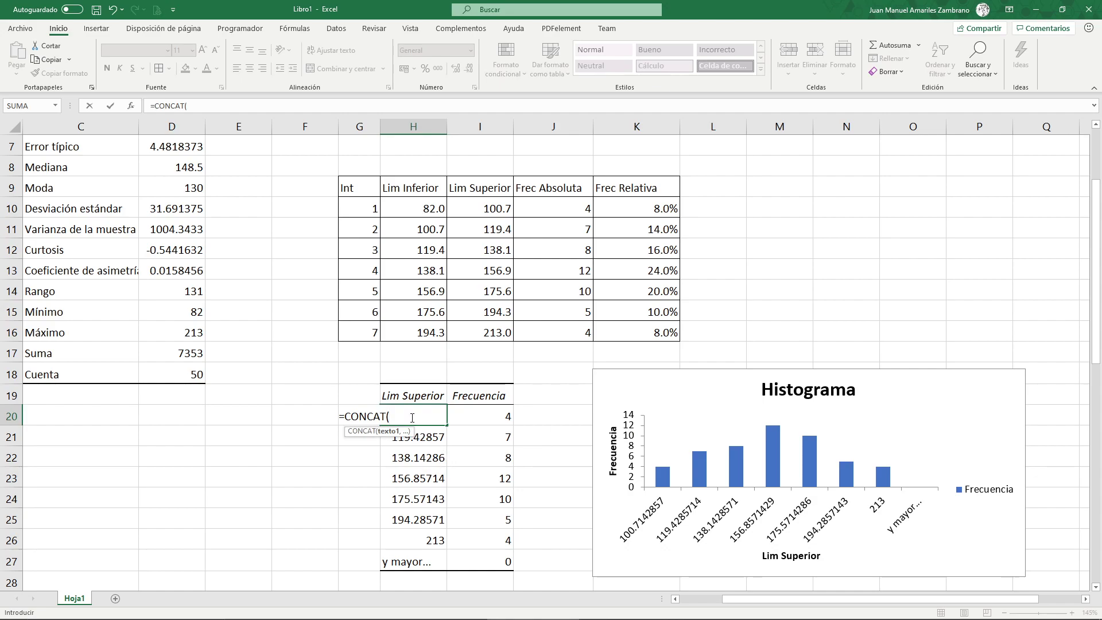
click(402, 208)
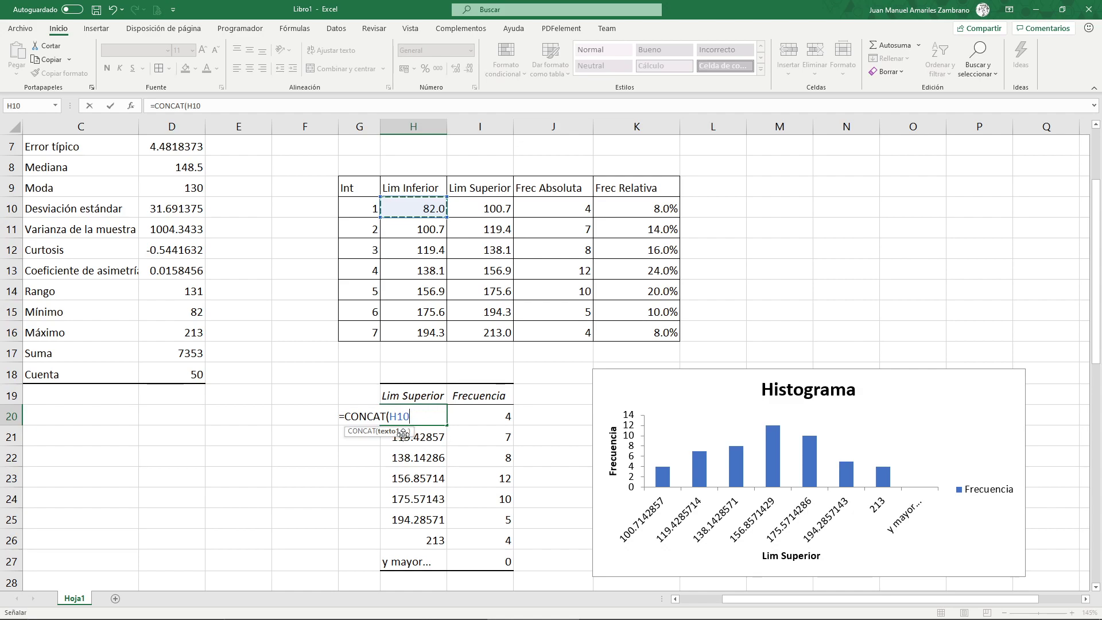
text(," -)
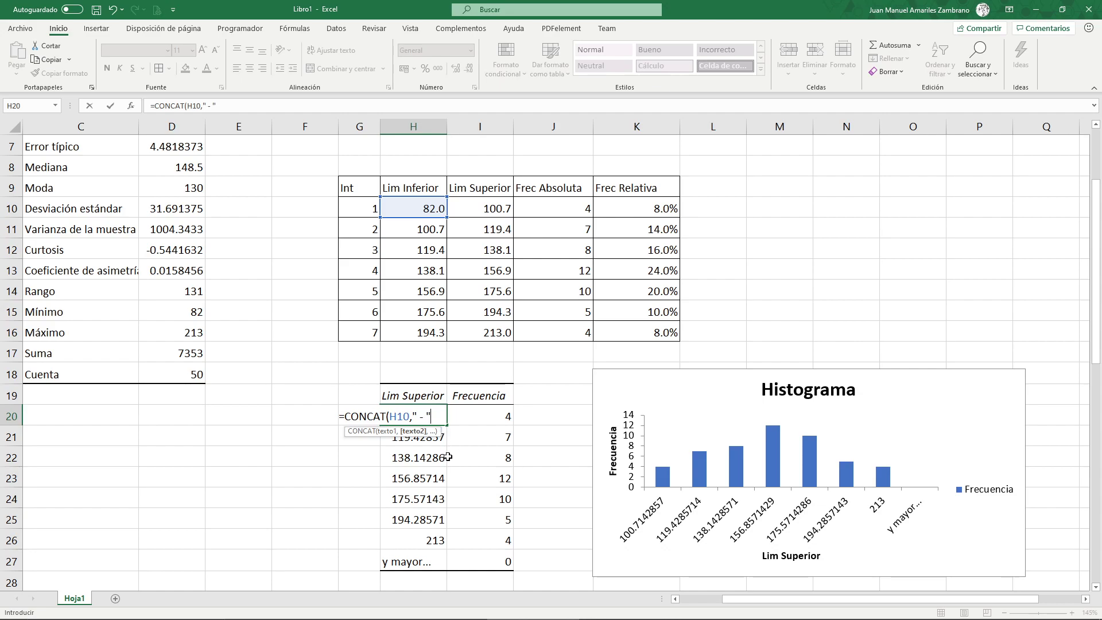
text(,)
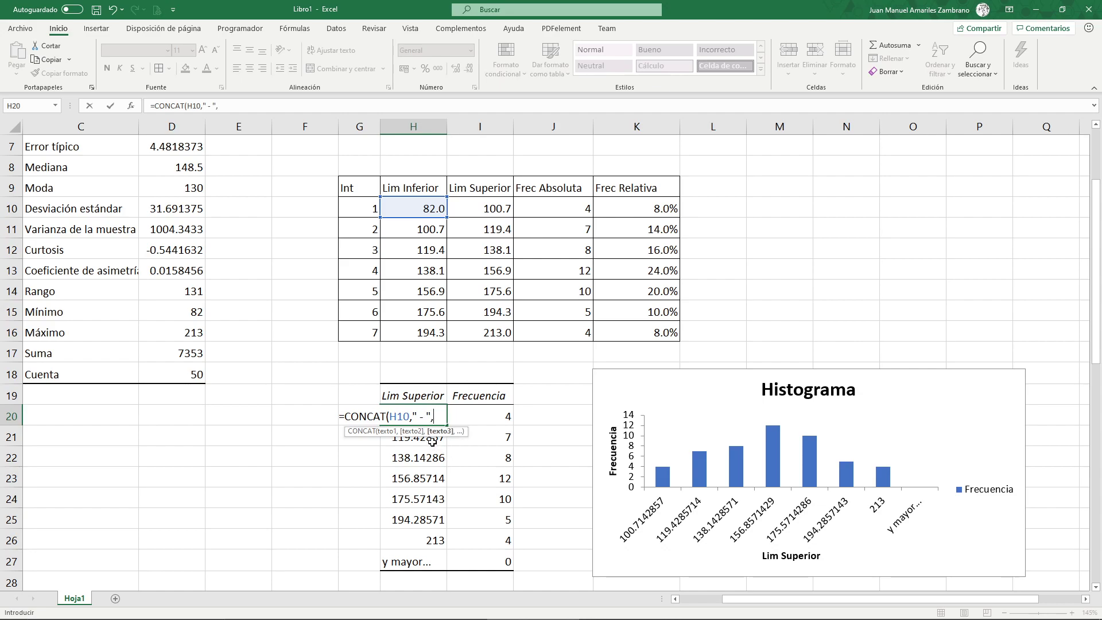
click(474, 206)
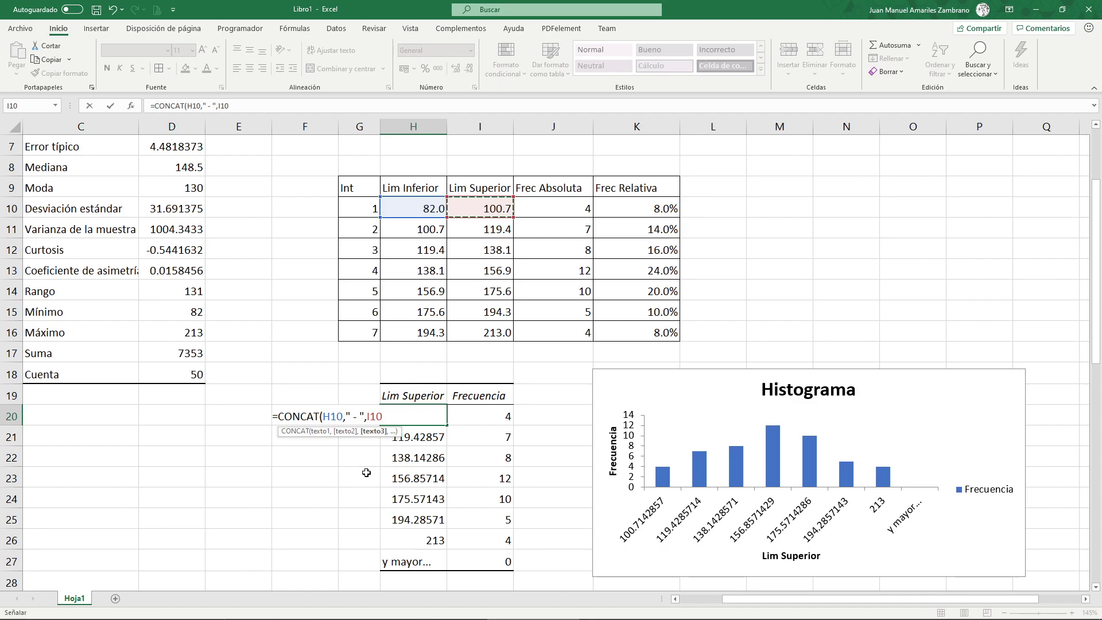
text())
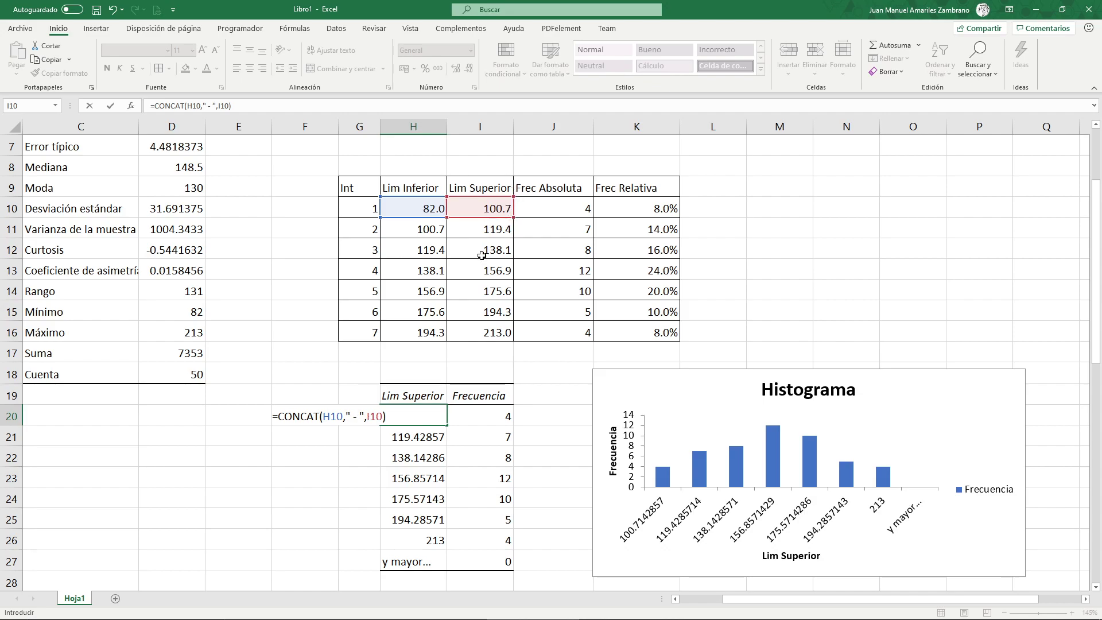
key(Return)
drag(447, 127, 496, 128)
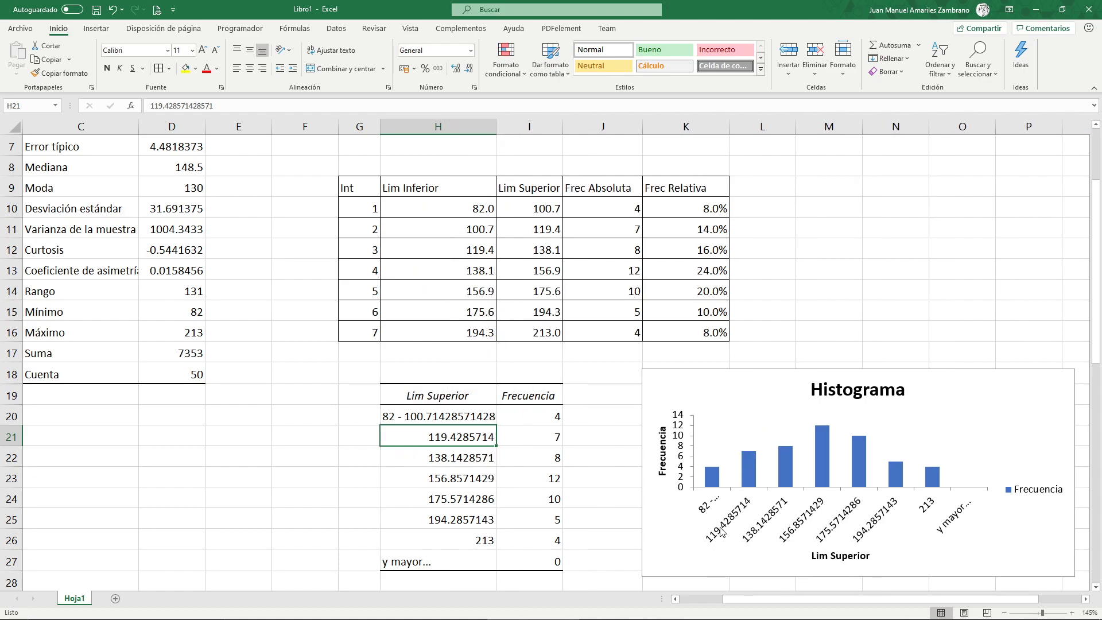
Move the histogram chart up and extend its lower edge to make it taller, giving the horizontal axis labels more room
click(708, 512)
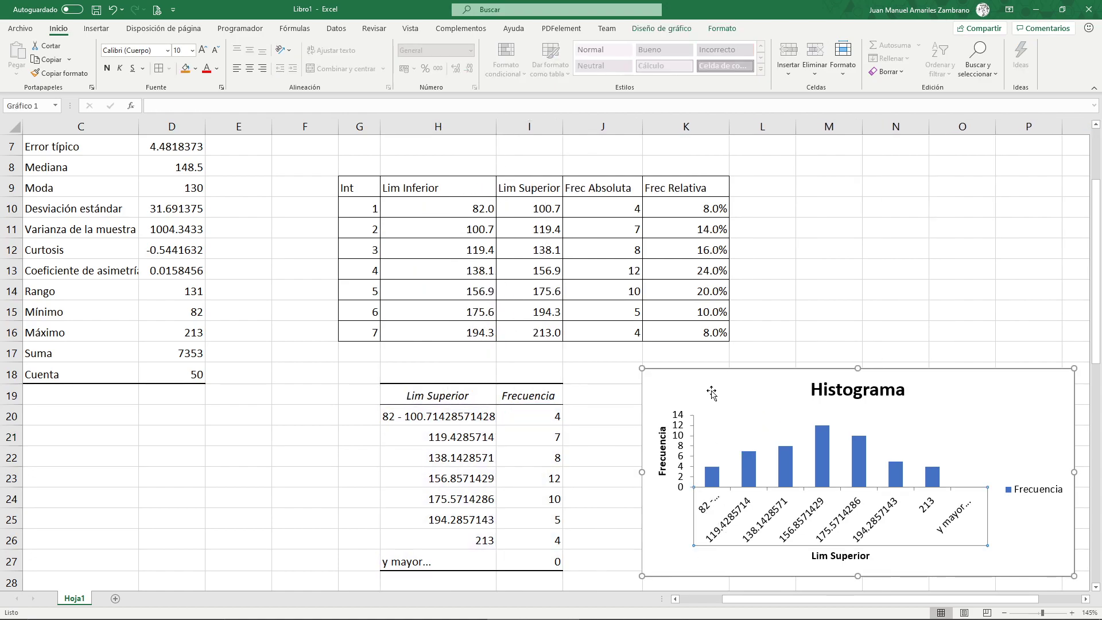
drag(706, 381, 705, 304)
drag(856, 498, 855, 563)
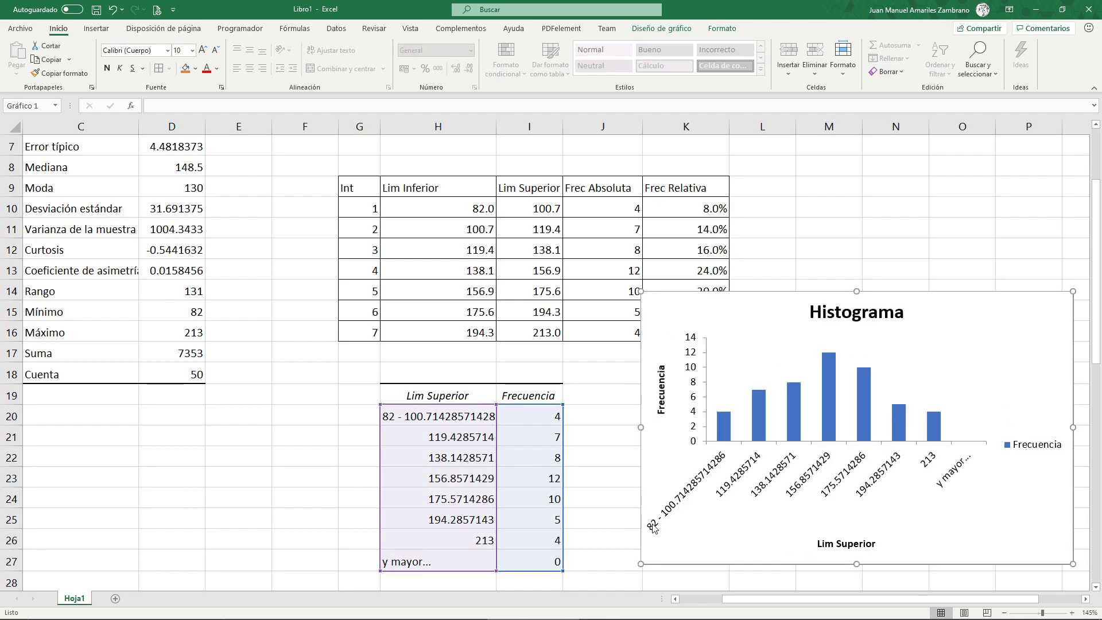
In the CONCAT formula of label H20, wrap the lower limit H10 in REDONDEAR with 1 decimal
click(431, 418)
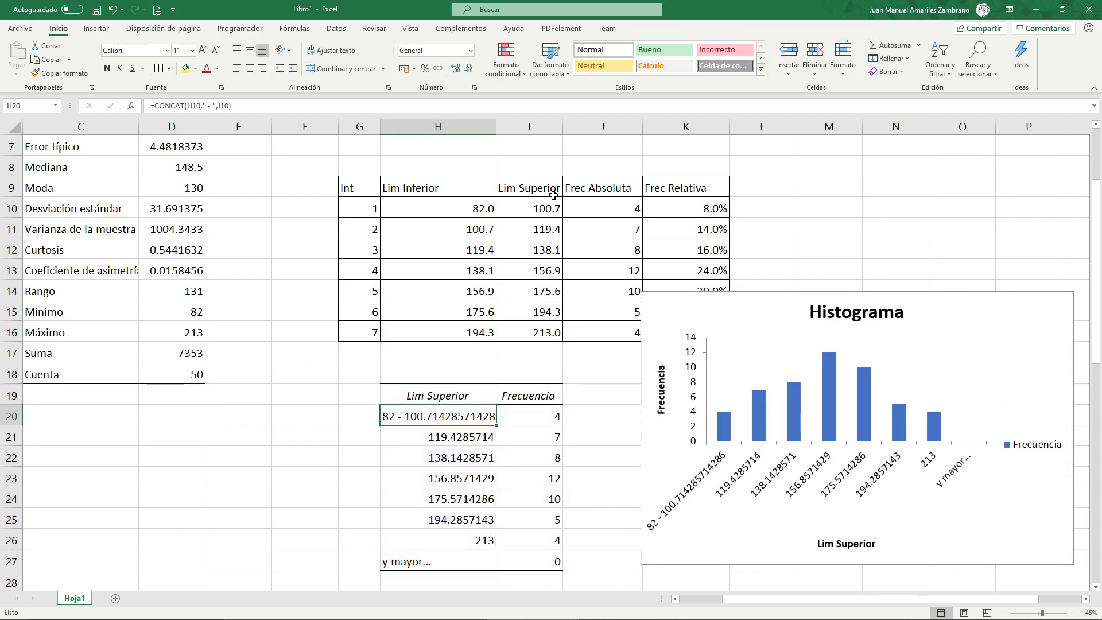
click(529, 209)
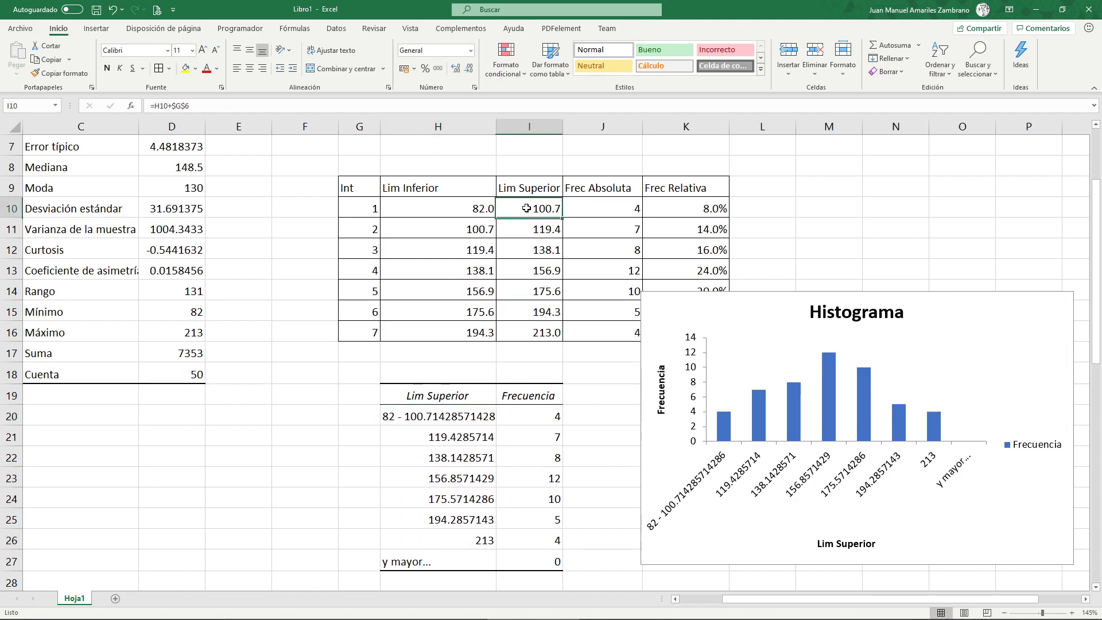
click(434, 418)
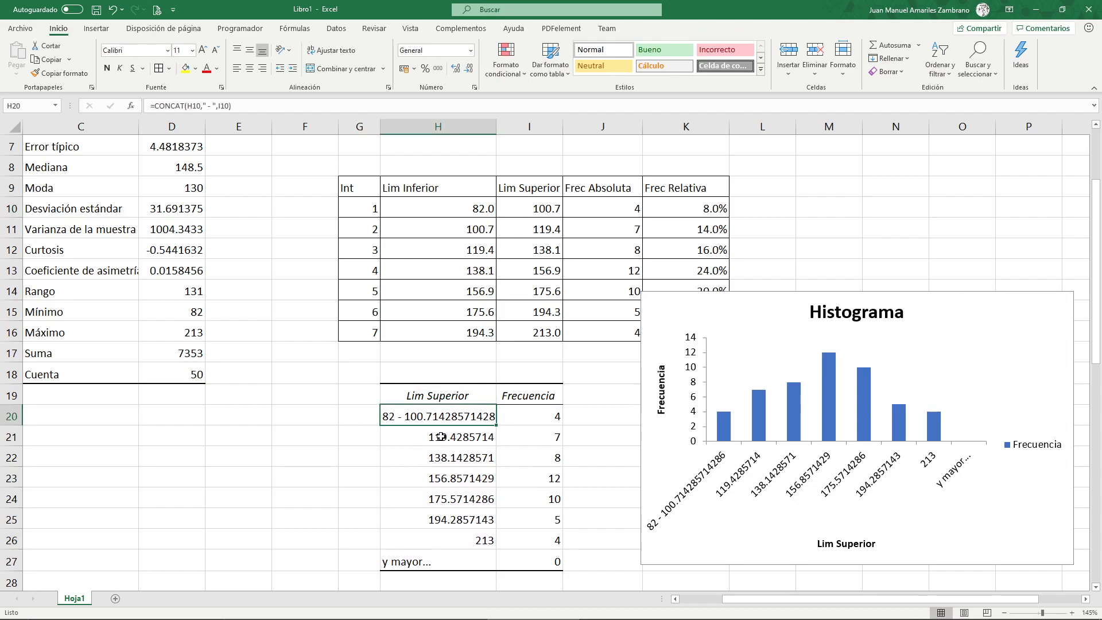
drag(451, 433, 453, 548)
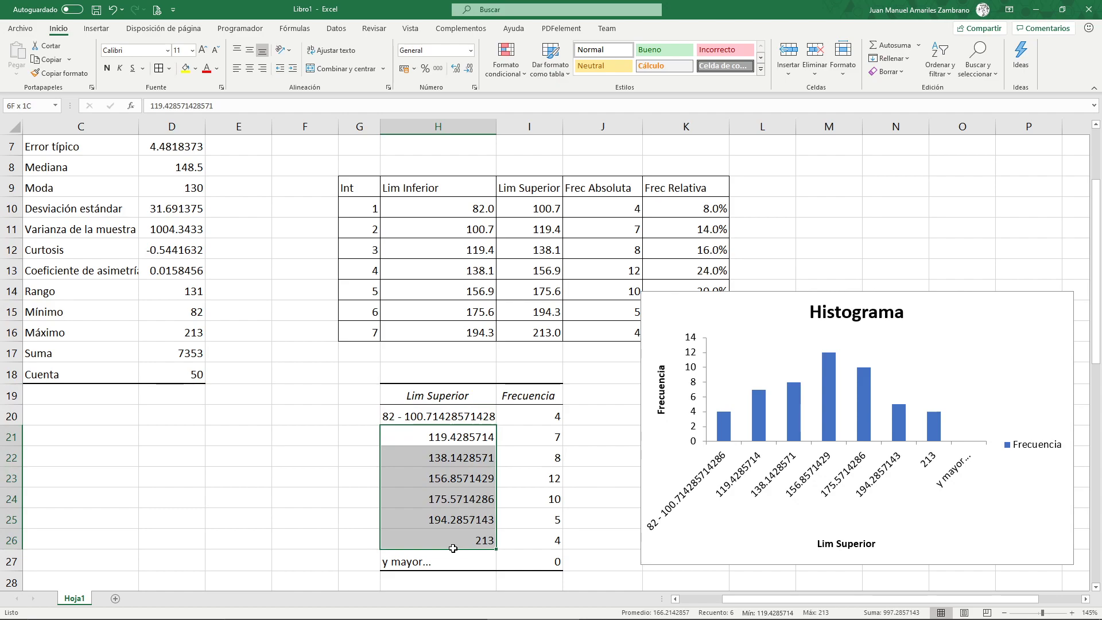
click(420, 417)
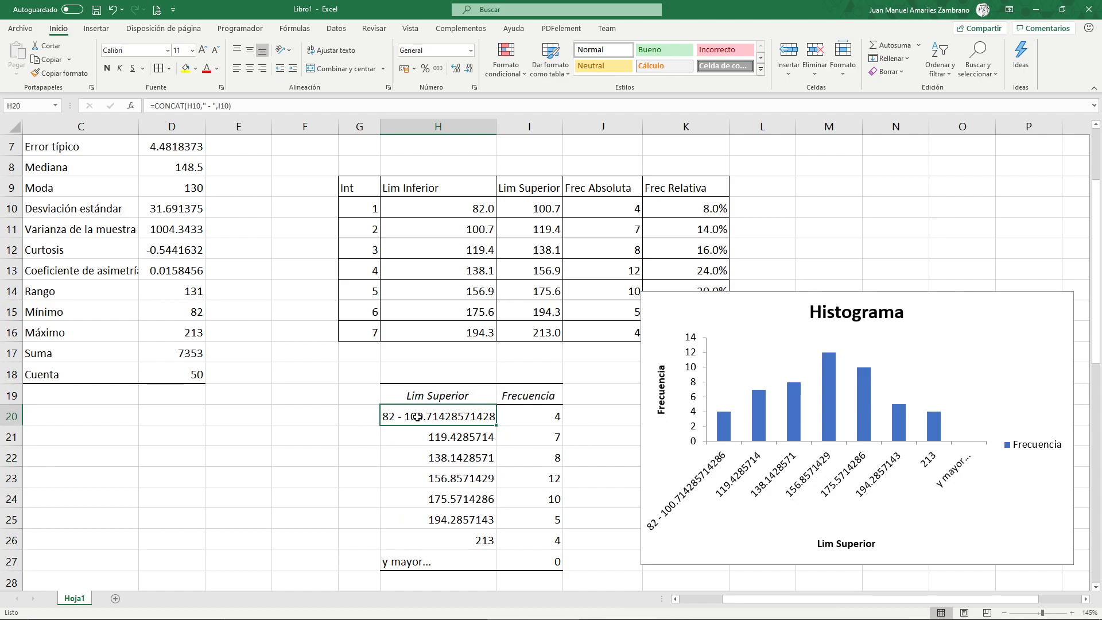
double_click(447, 417)
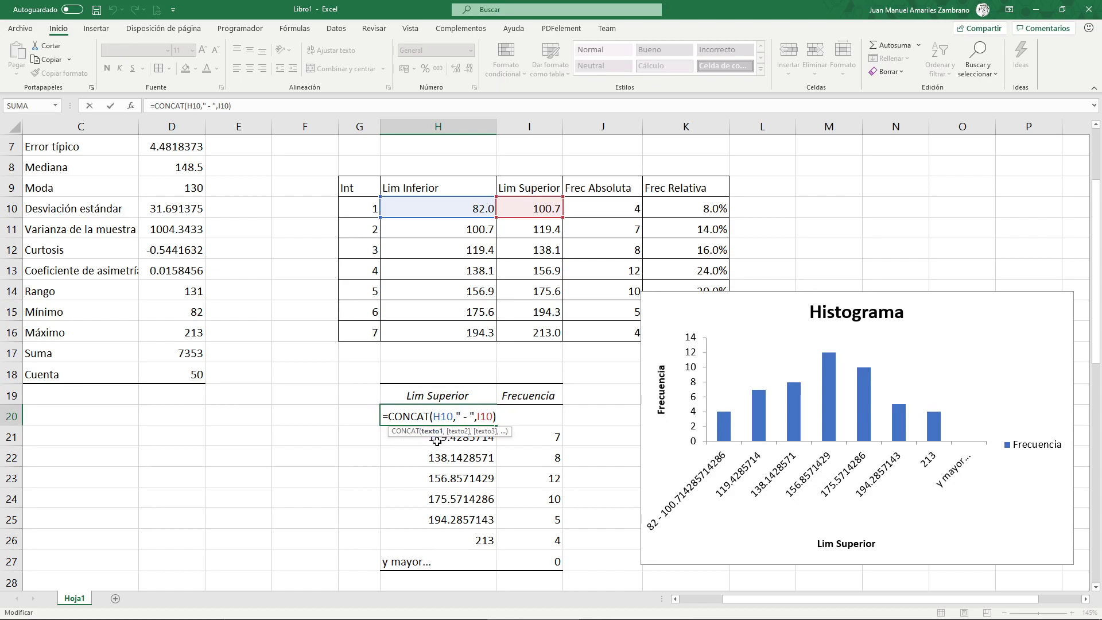
text(re)
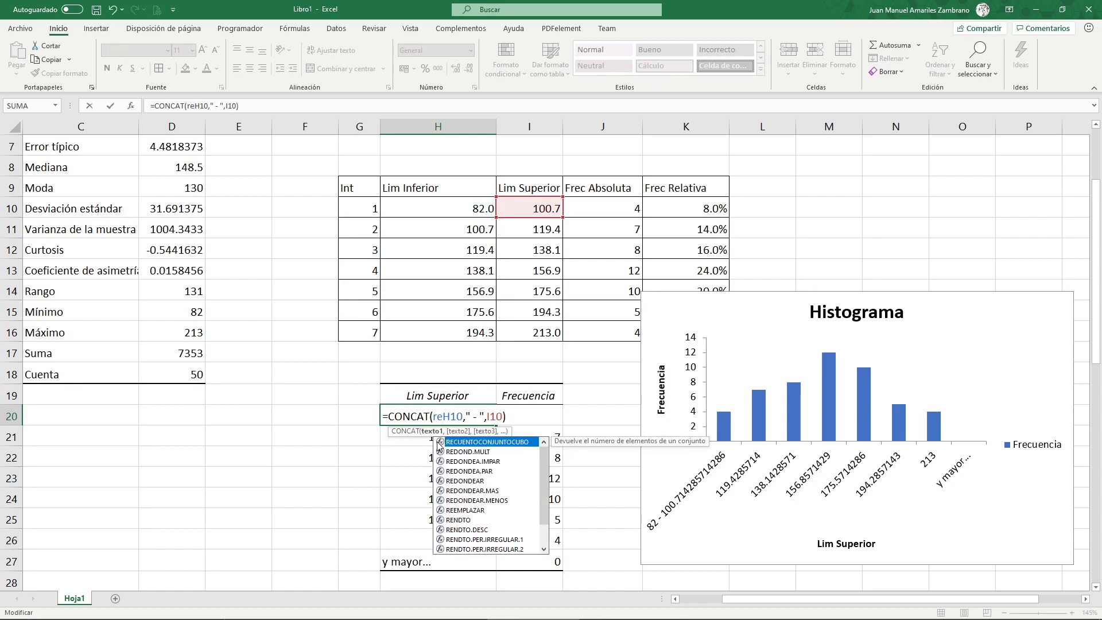
text(don)
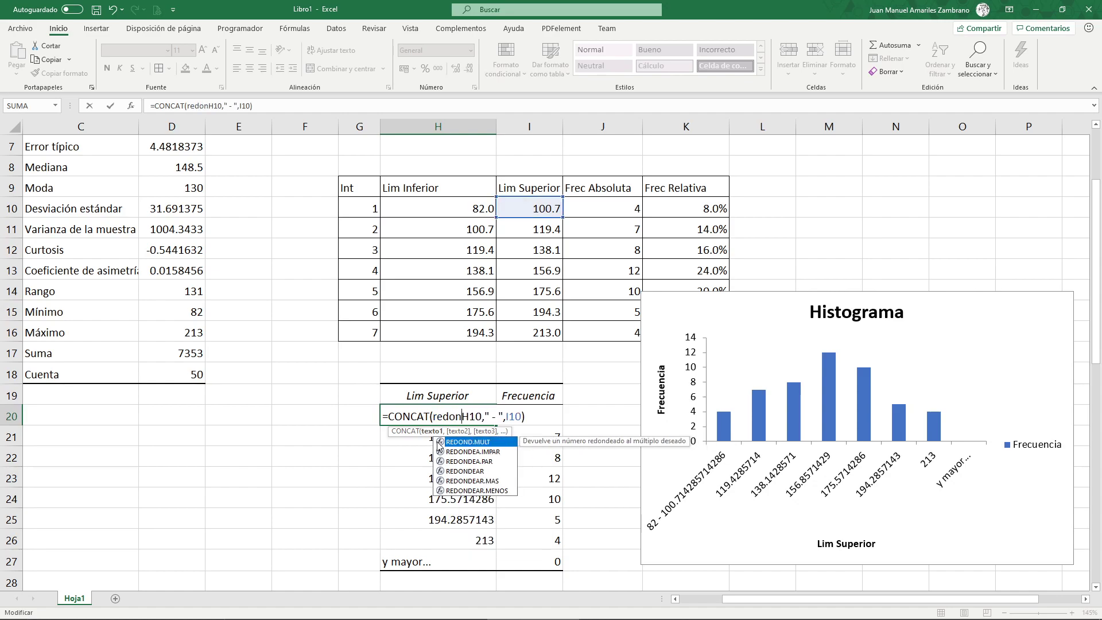
double_click(475, 472)
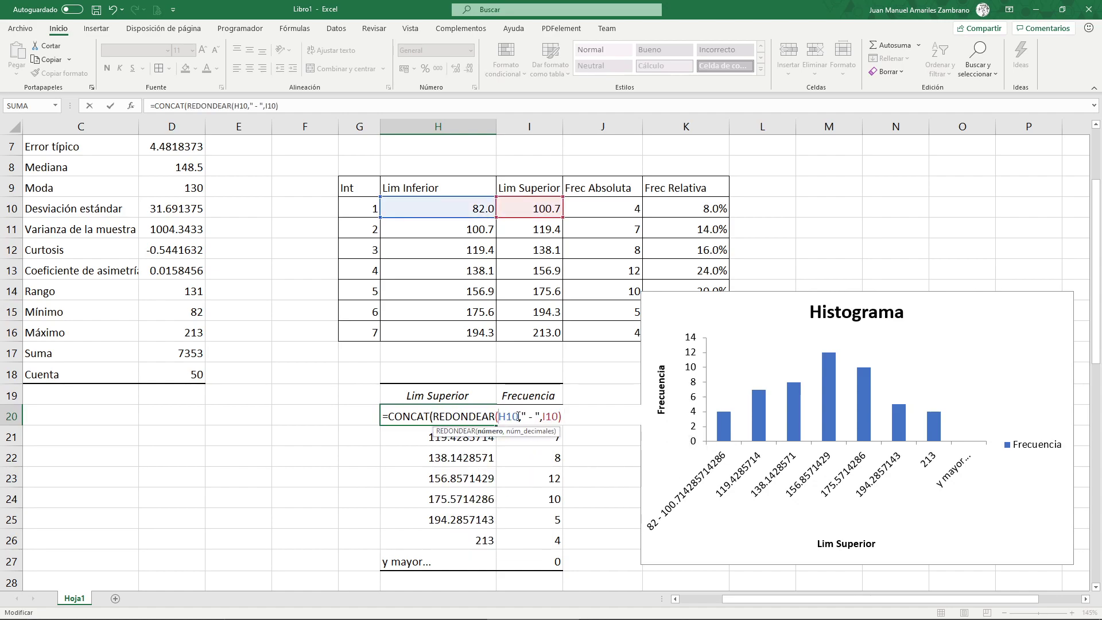
click(499, 418)
text(,)
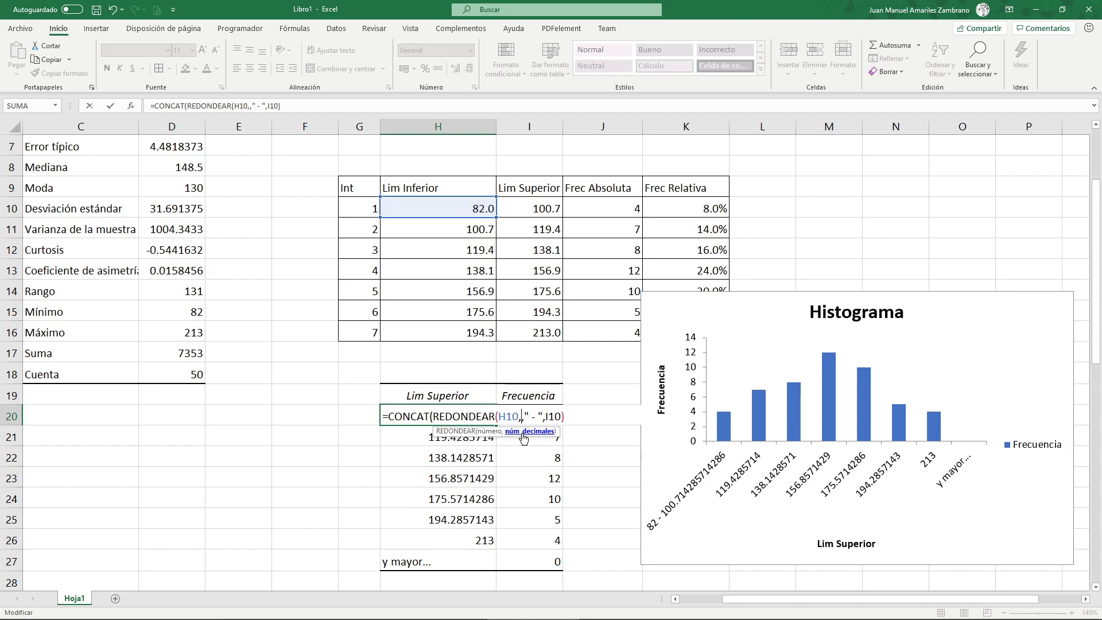
text(1))
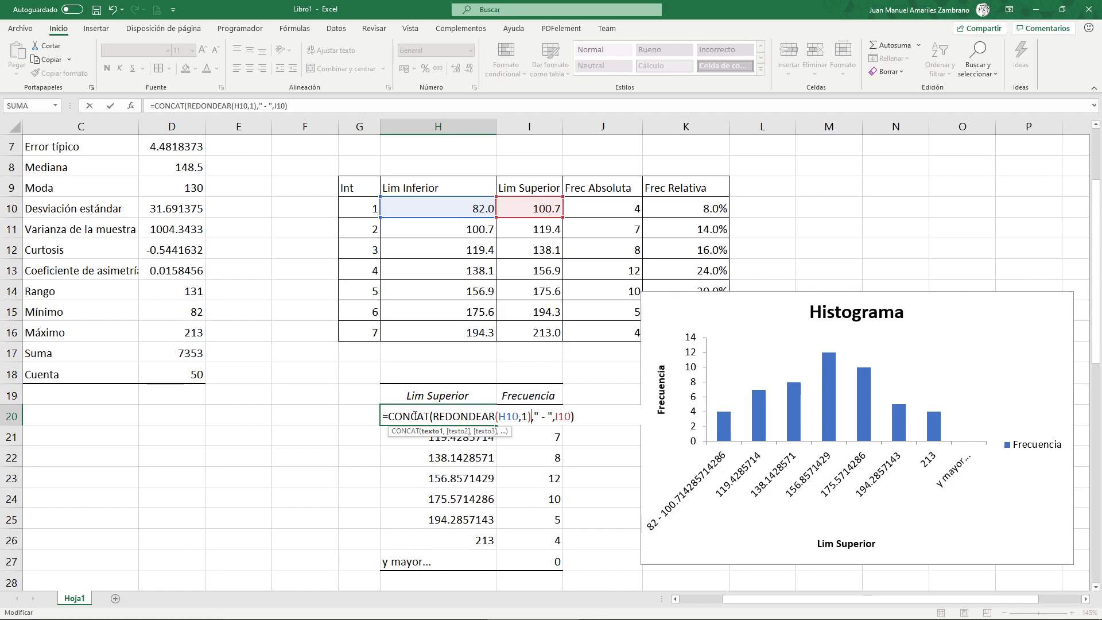
Round I10 to 1 decimal with REDONDEAR in H20's formula as well, and fill the completed formula down through H26
click(556, 416)
text(redon)
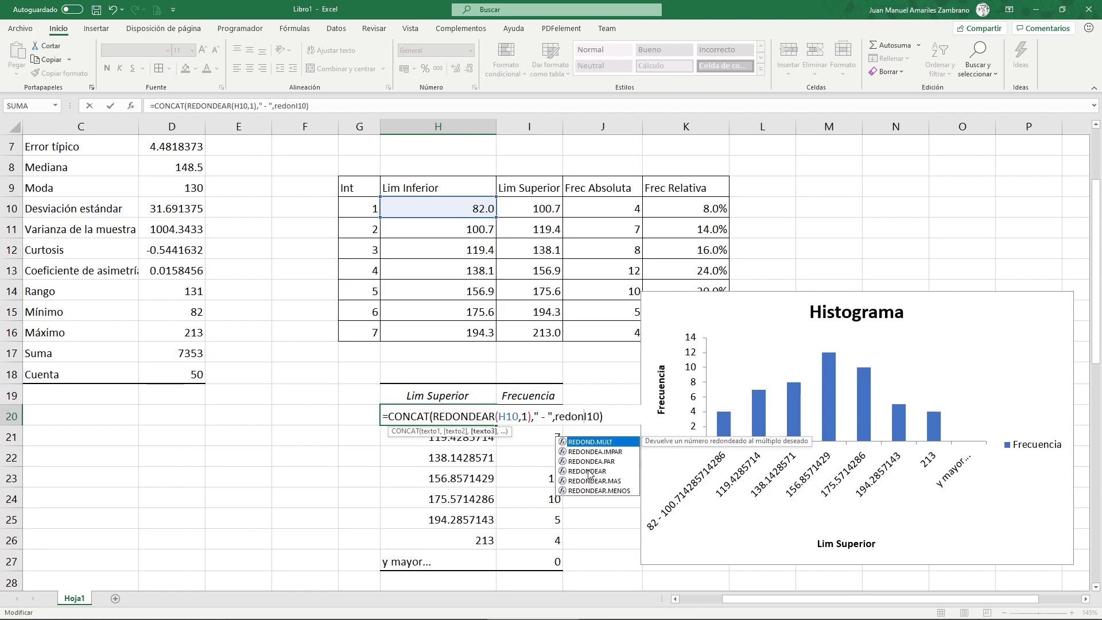
double_click(589, 471)
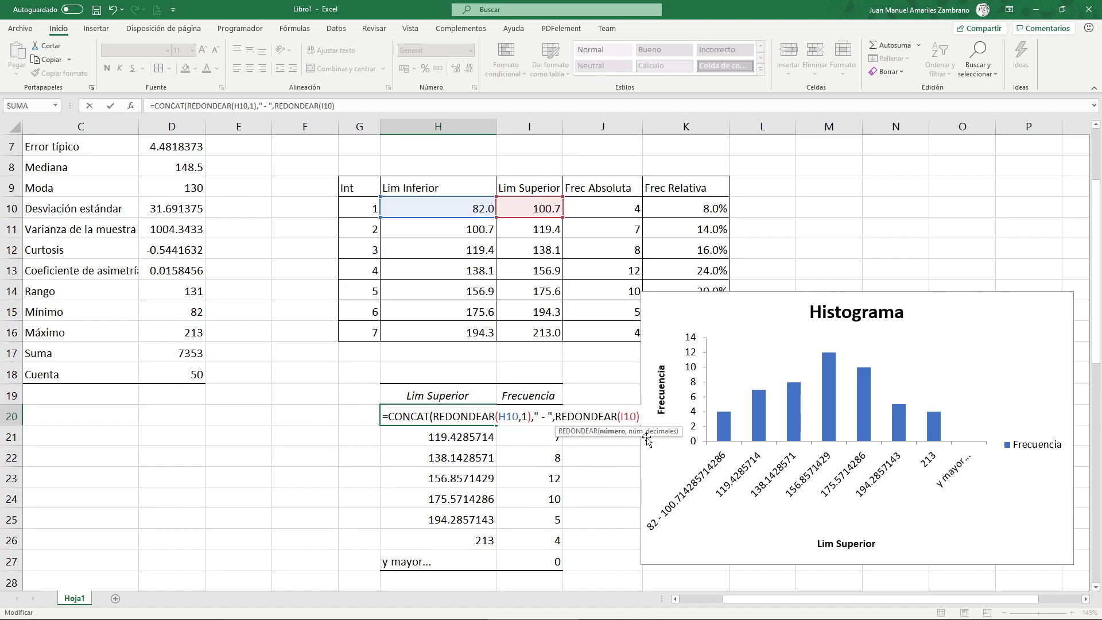
text(,)
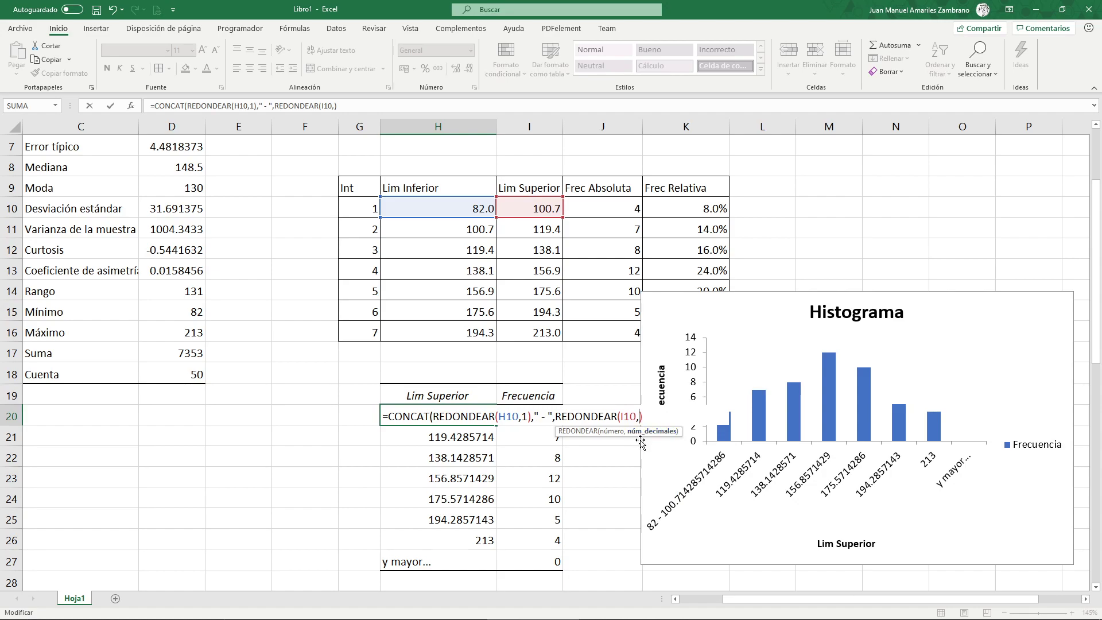
text(1))
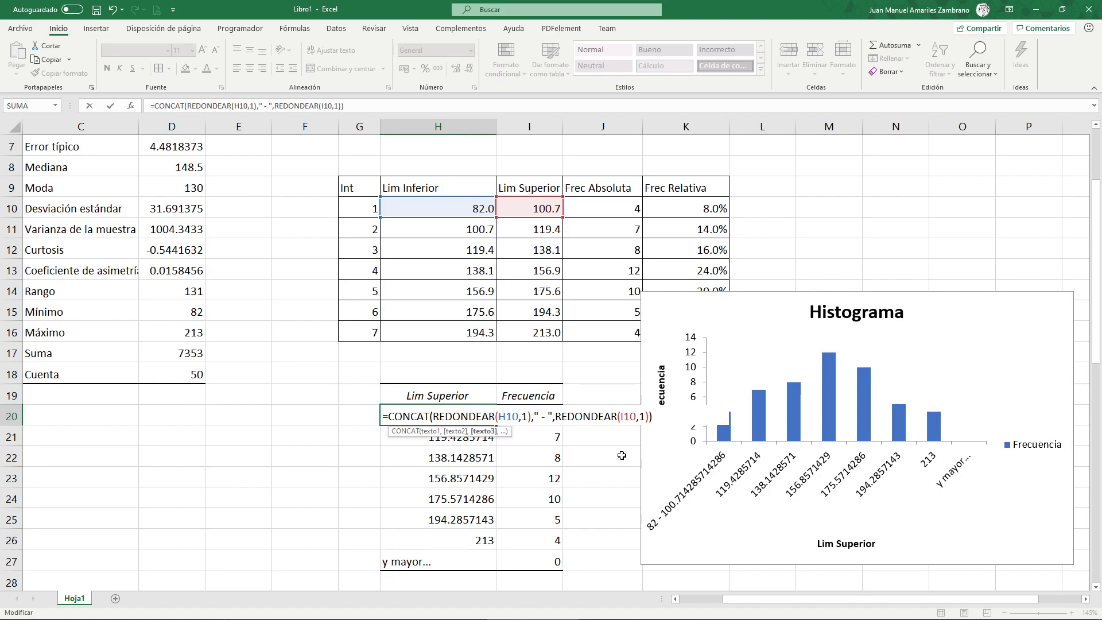
text())
key(Return)
click(452, 417)
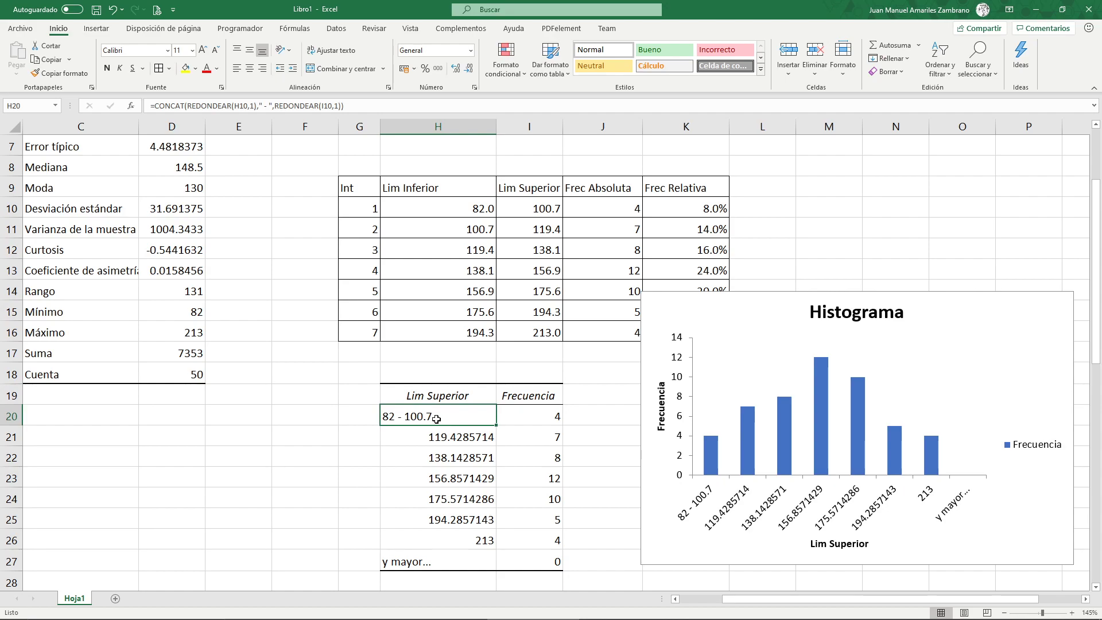
drag(495, 425, 481, 540)
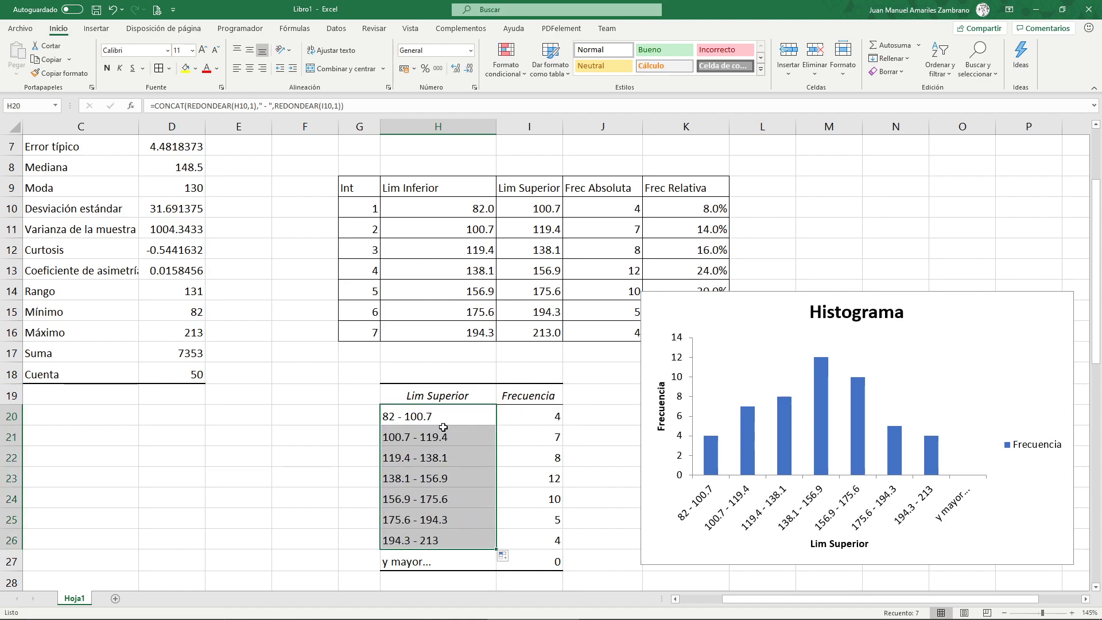
Remove the Frecuencia legend from the histogram and move the chart up beside the Lim Superior columns, over the frequency table's last columns
drag(753, 308, 694, 230)
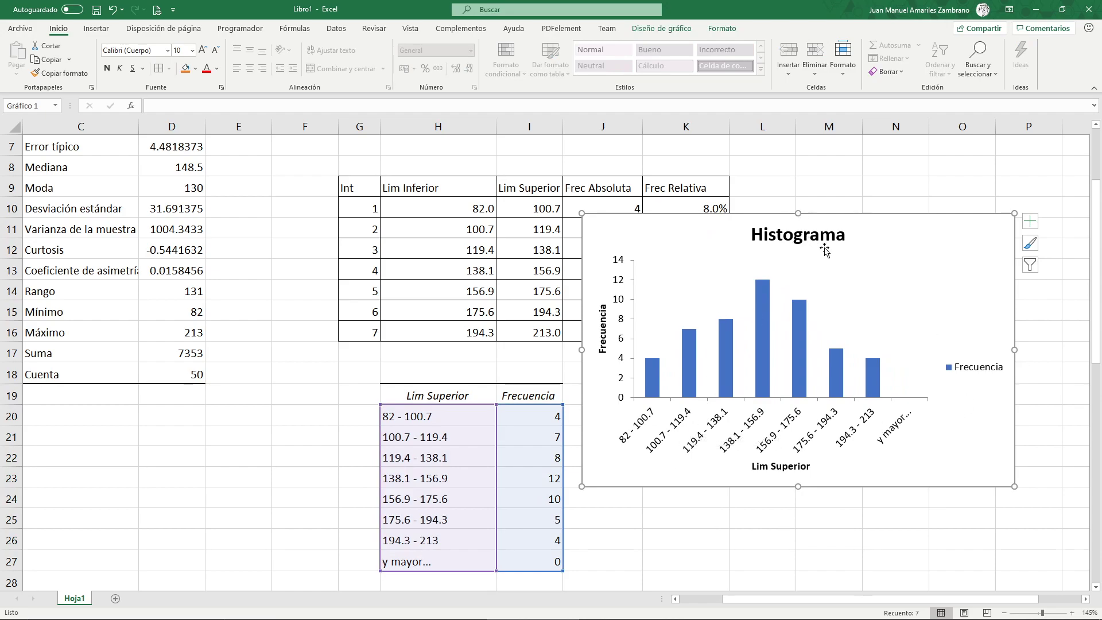
mouse_move(860, 235)
mouse_down()
mouse_move(857, 358)
mouse_move(851, 223)
mouse_up()
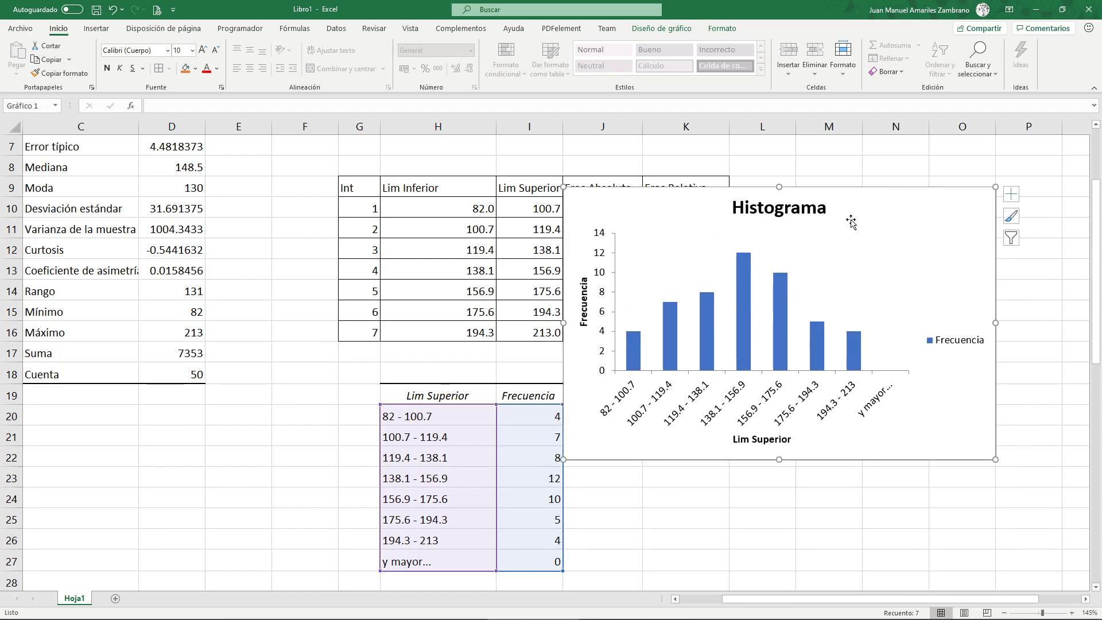
click(944, 343)
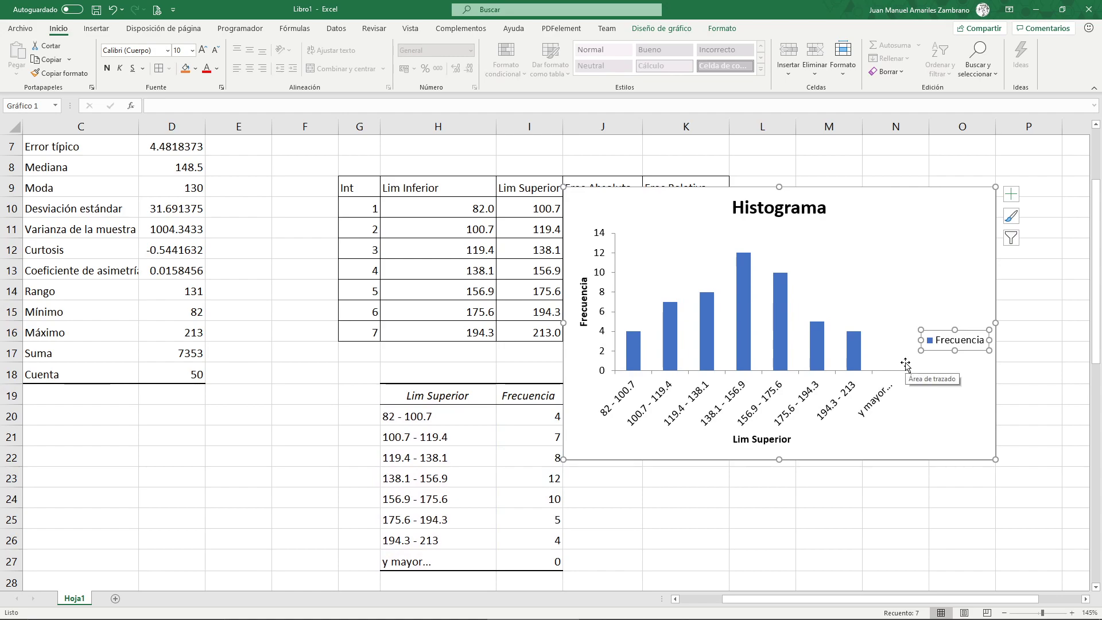
key(Delete)
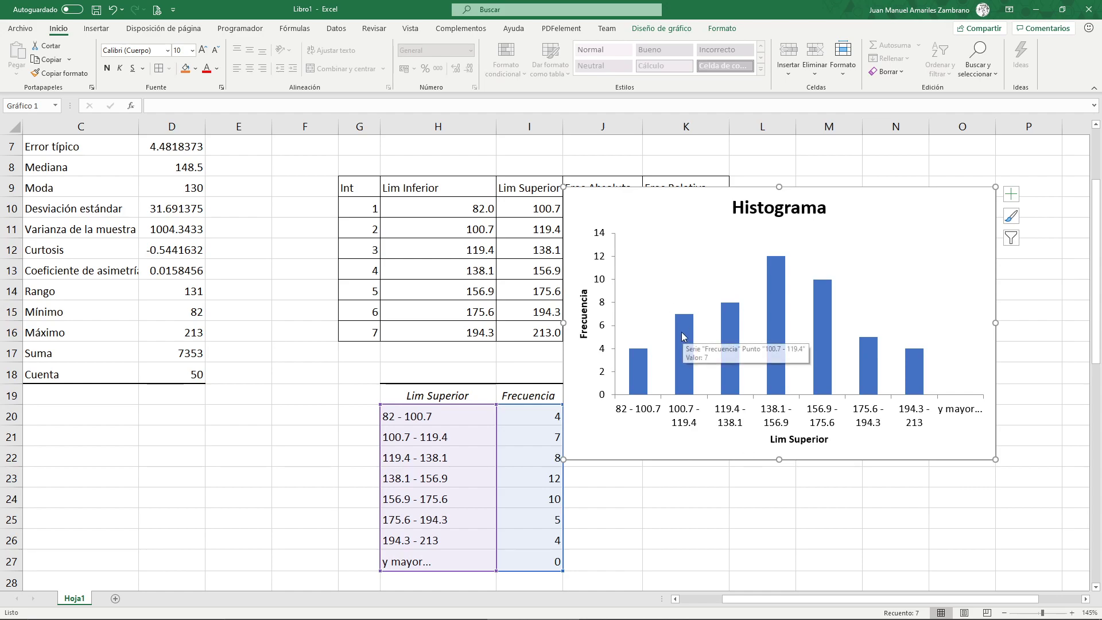
drag(657, 207, 665, 198)
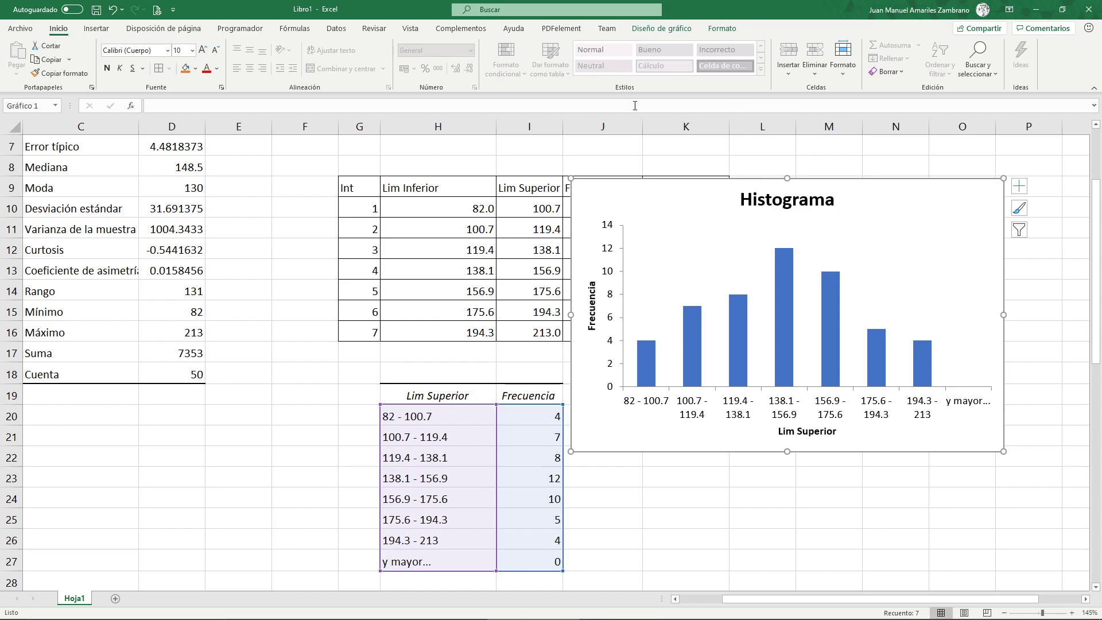
Apply the gray gradient chart style with data labels inside the bars to the histogram, and widen the chart to about column P
click(677, 29)
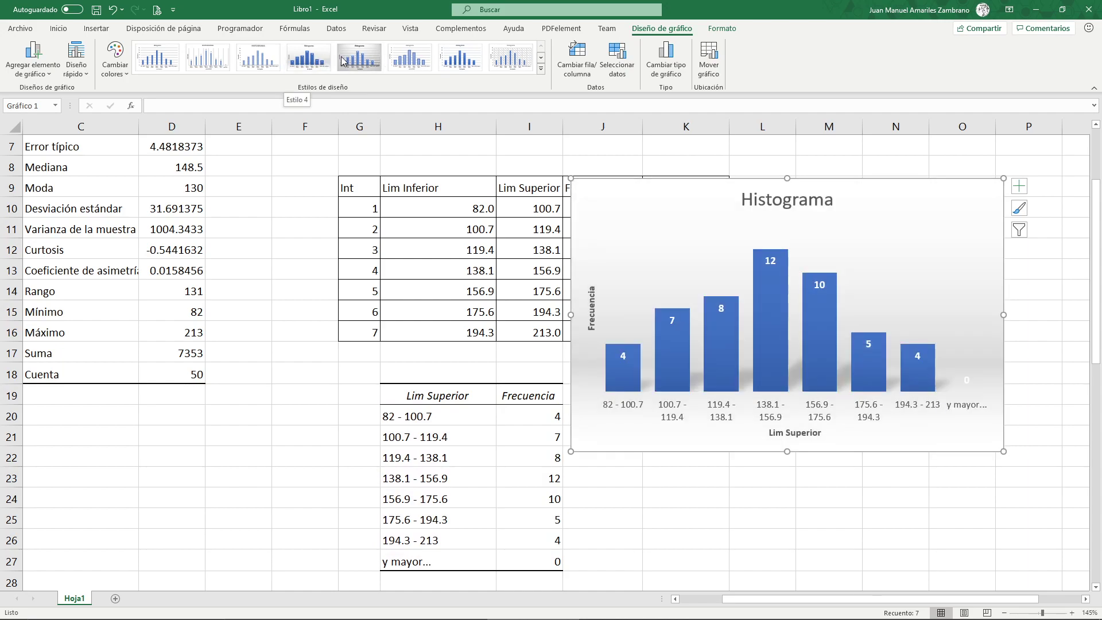
click(358, 61)
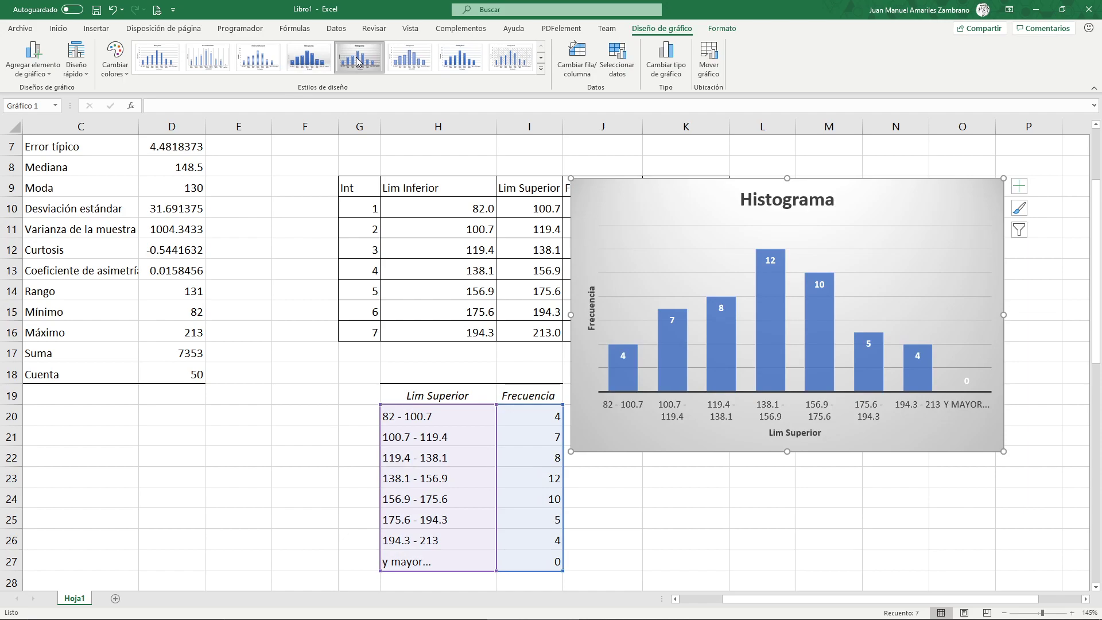
drag(1003, 314, 1052, 313)
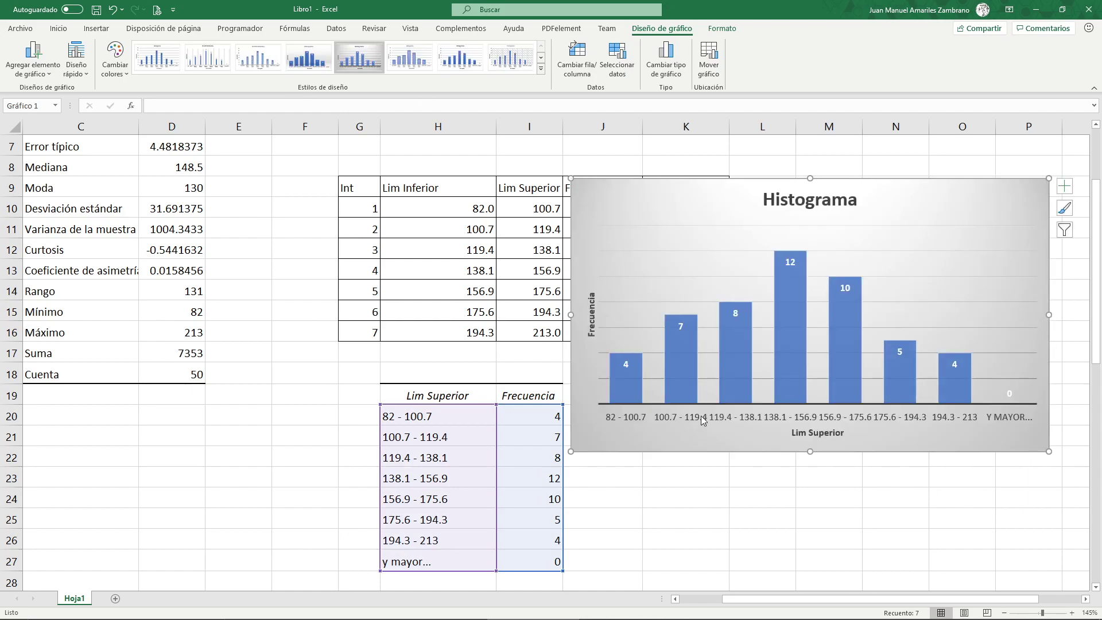
drag(921, 598, 924, 600)
Set the gap width (Ancho del rango) of the histogram's Frecuencia series to 0%
mouse_move(680, 372)
click(680, 343)
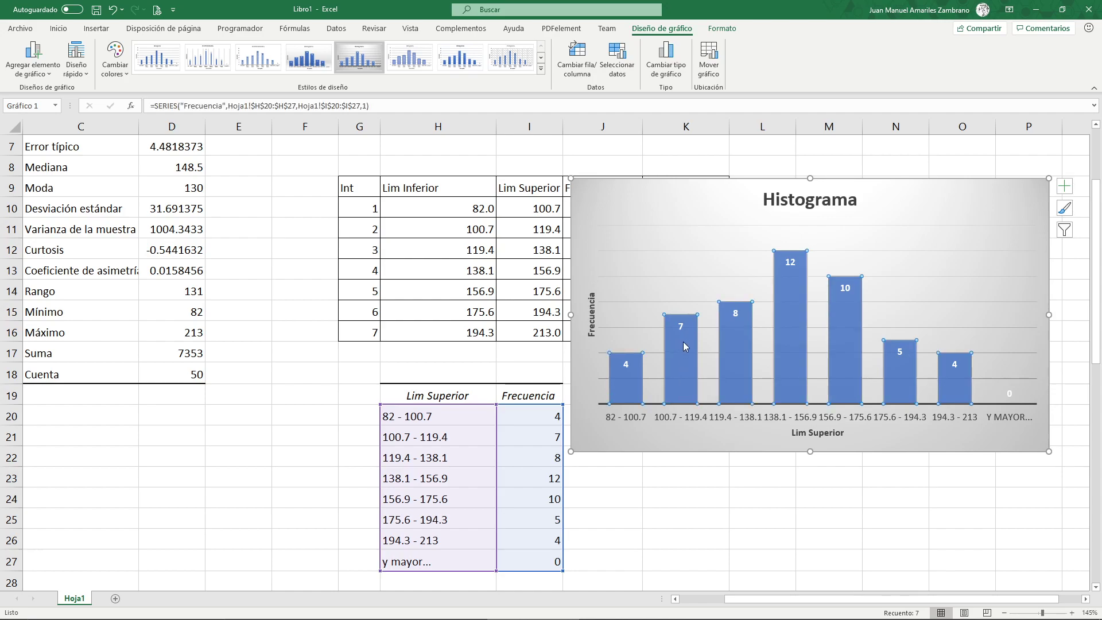
right_click(728, 335)
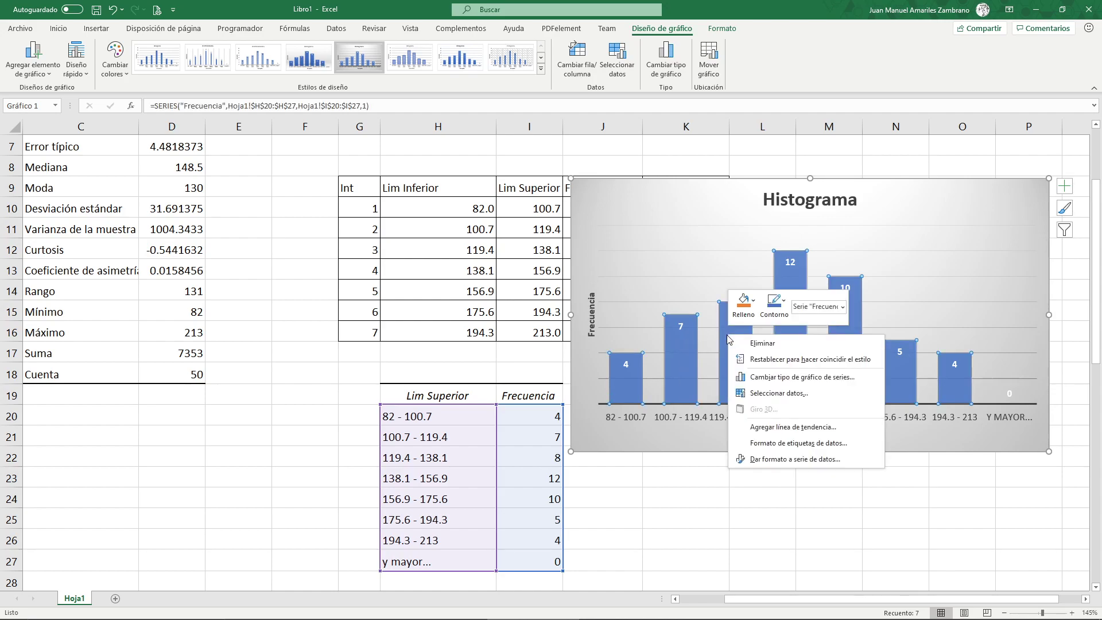
click(794, 459)
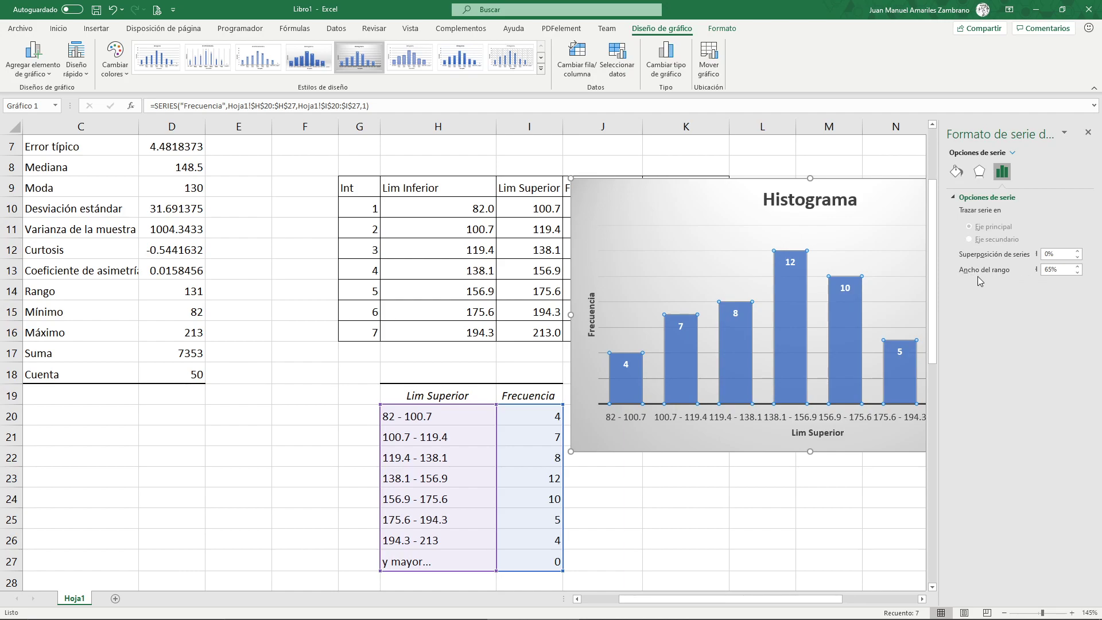
double_click(1061, 272)
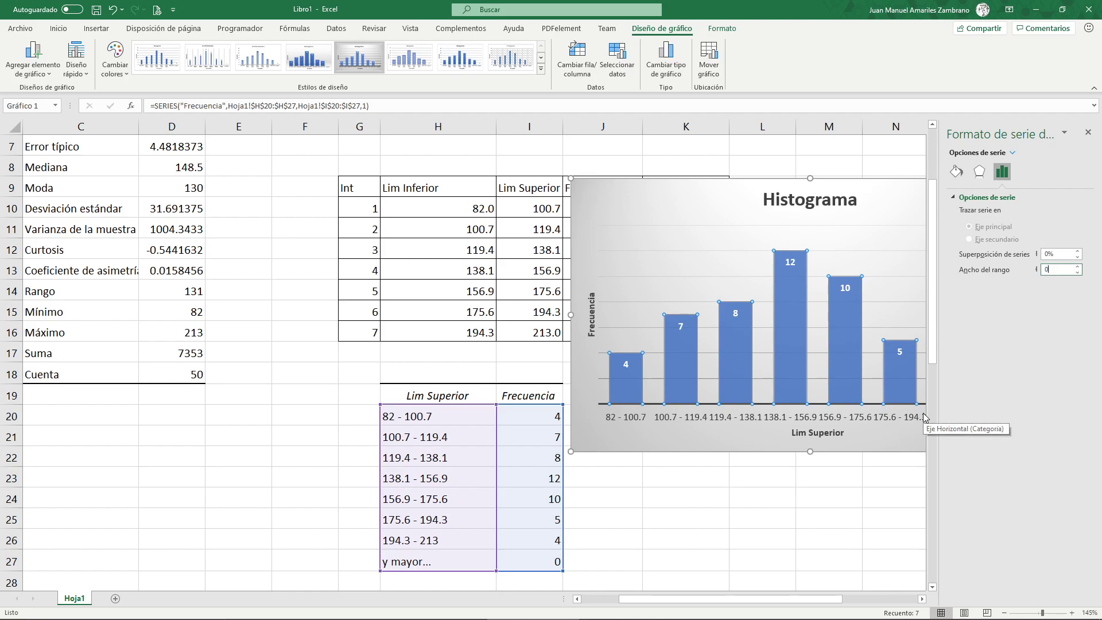
key(Return)
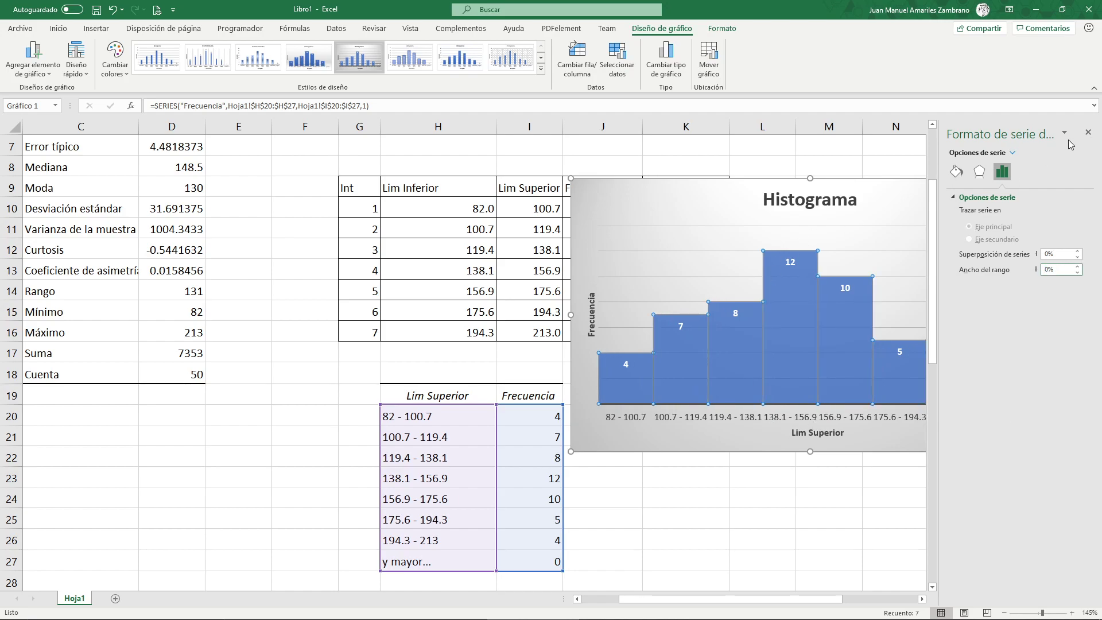
click(1089, 133)
Reduce the font size of the histogram's horizontal axis labels to 8
click(630, 453)
click(619, 418)
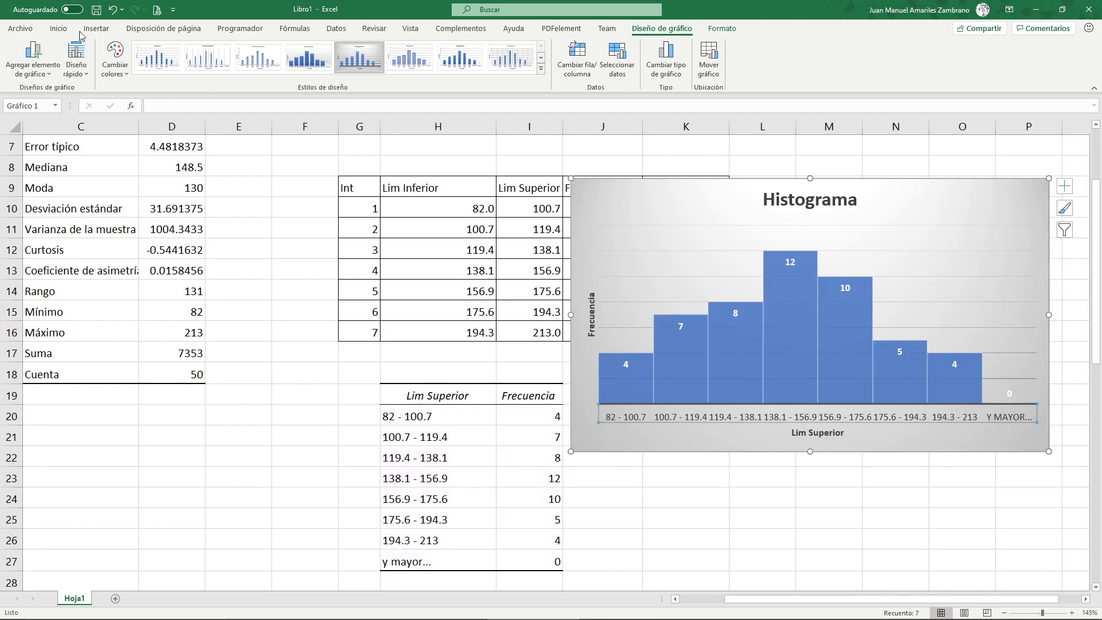
click(58, 28)
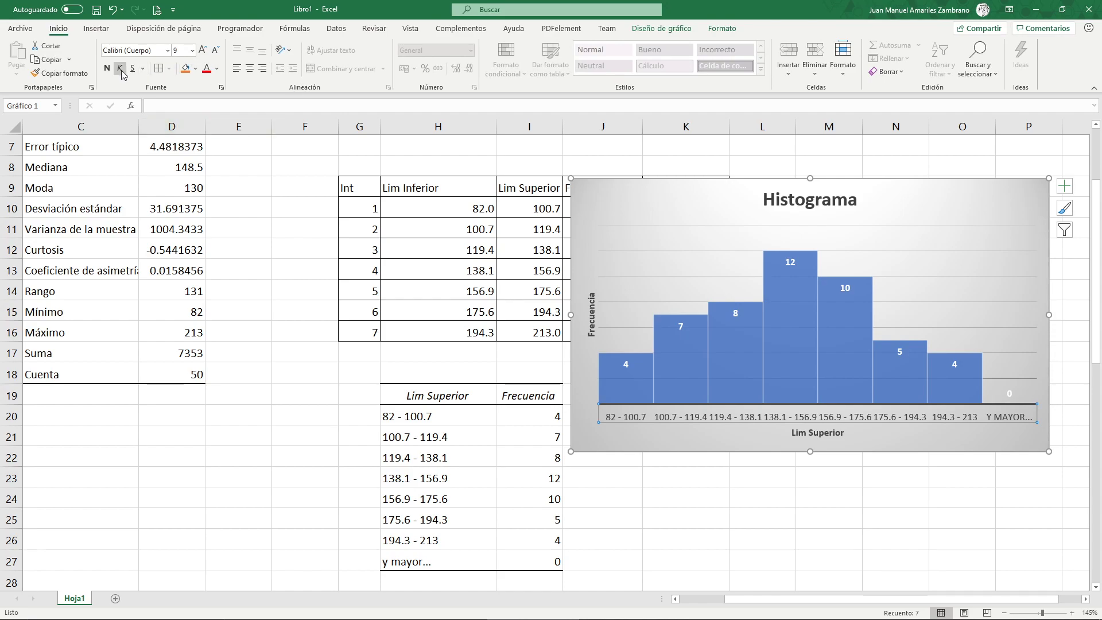
click(214, 50)
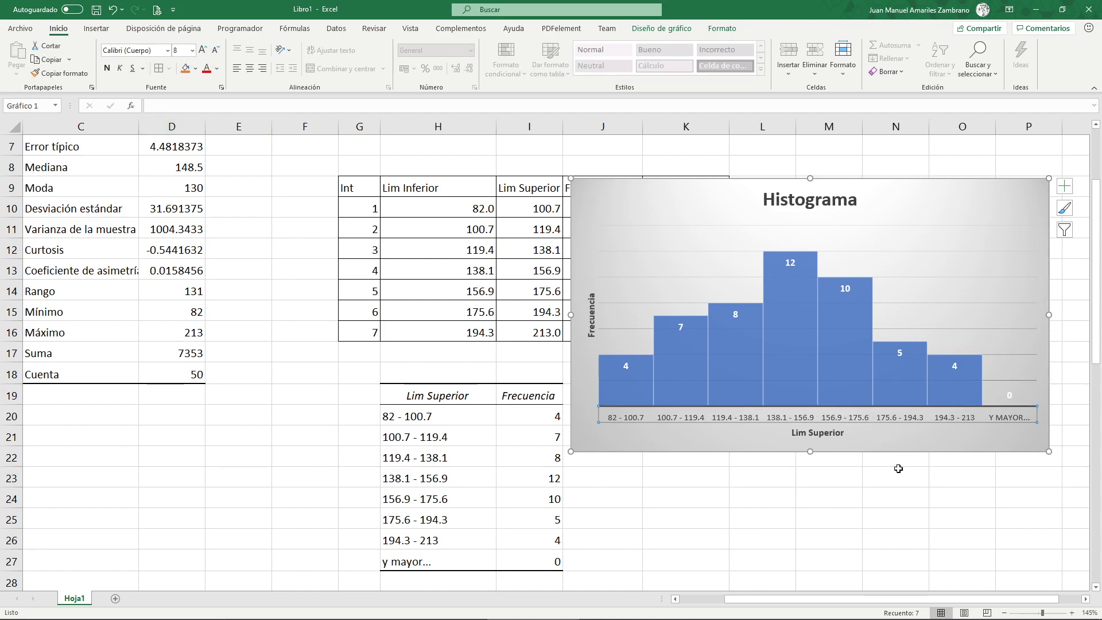
Shift the histogram slightly and limit its source data to rows 20 to 26, excluding the "y mayor..." row
drag(593, 199, 606, 221)
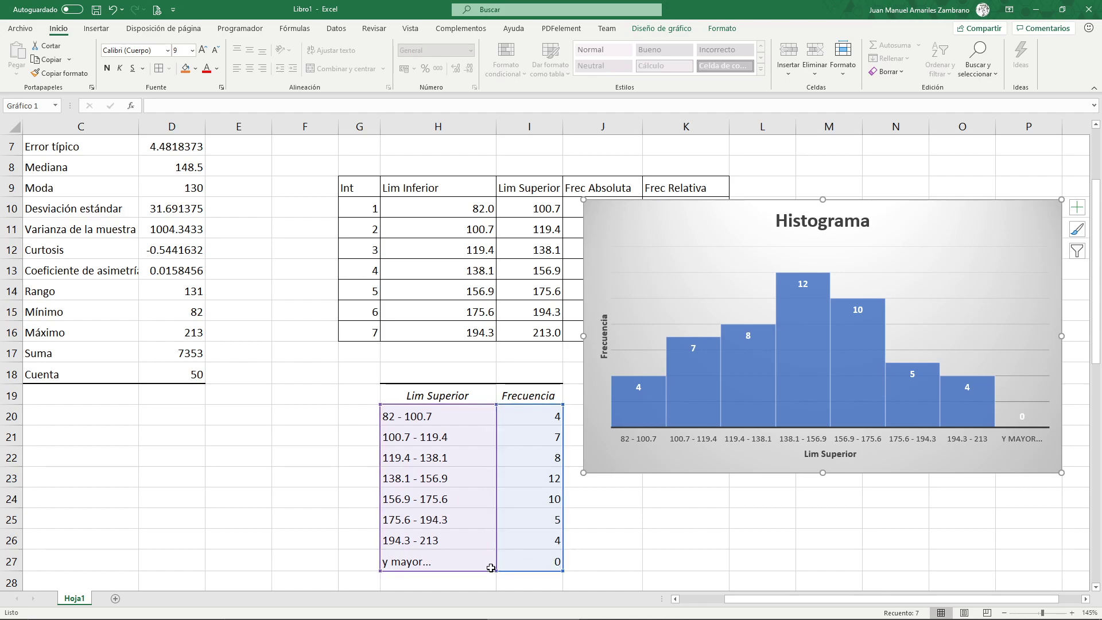
drag(496, 570, 495, 555)
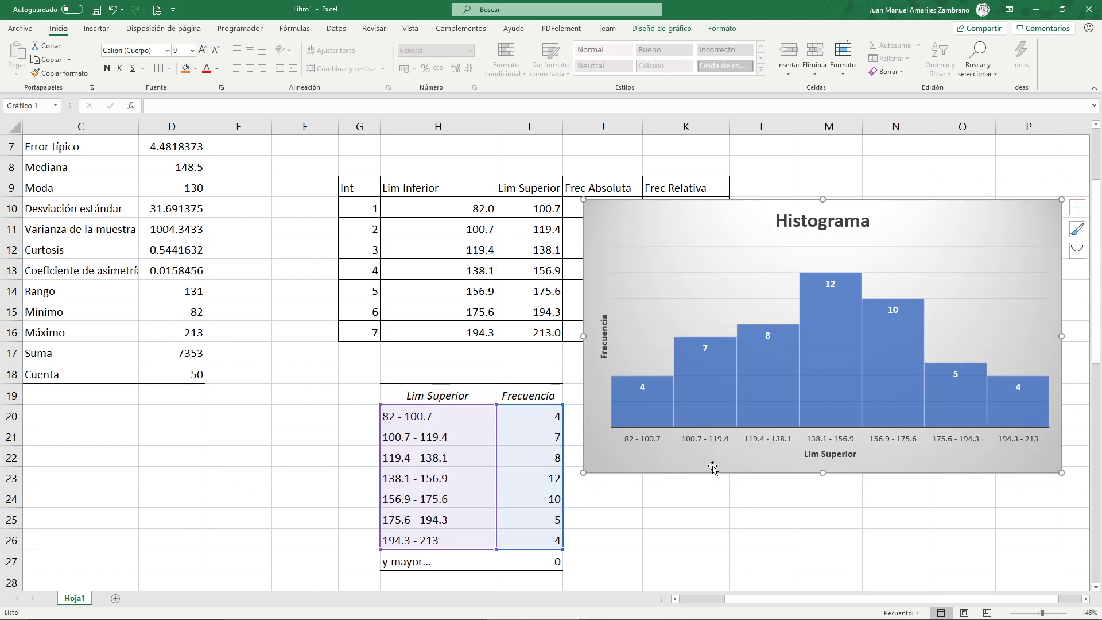
click(669, 516)
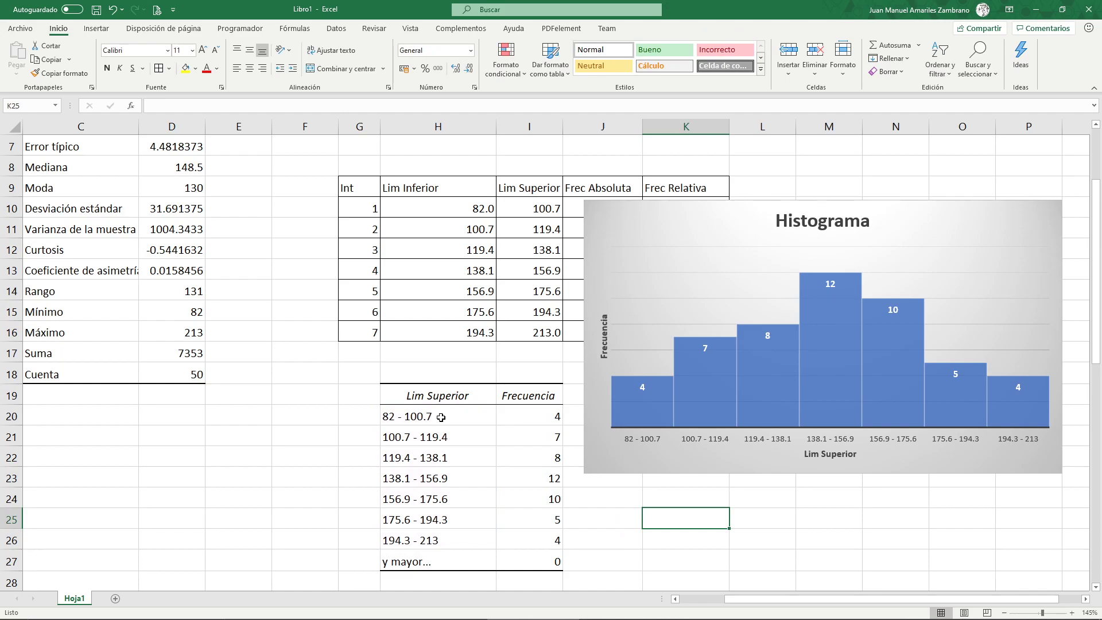
Inspect the CONCAT and REDONDEAR formula behind the first interval label in H20 without changing it
click(417, 417)
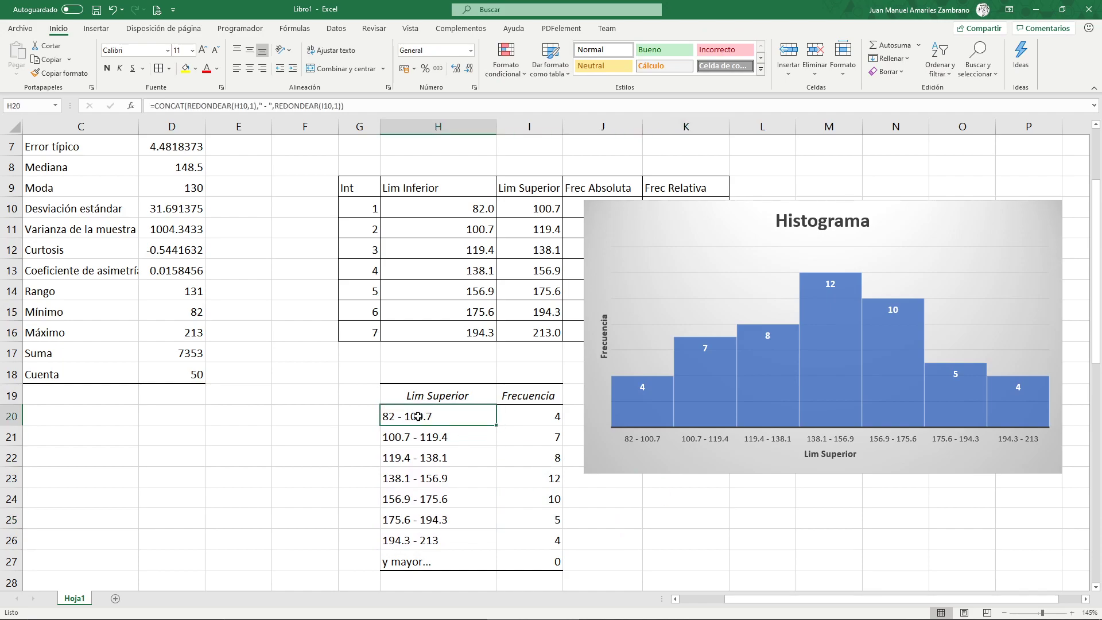
double_click(451, 414)
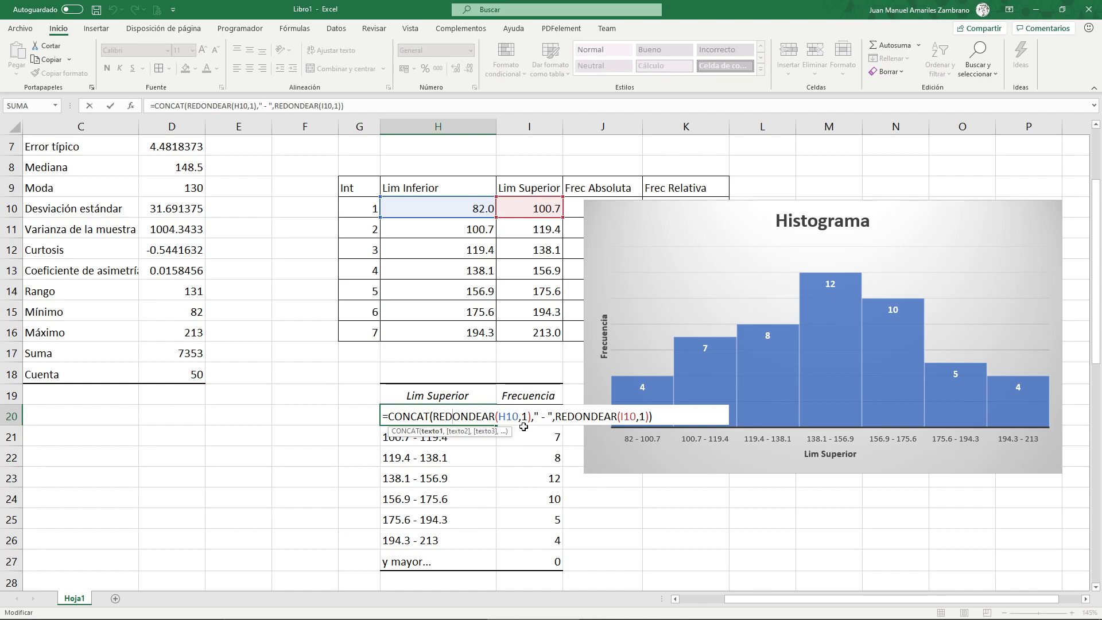
click(625, 501)
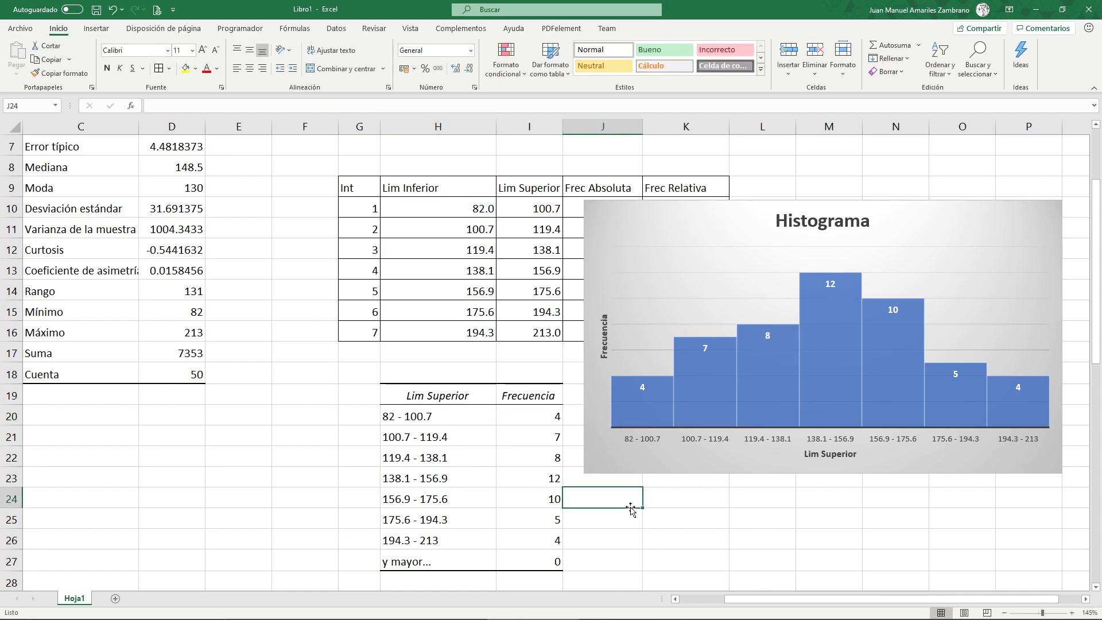
Move the histogram clear of the upper frequency table, placing its upper corner at about K17
click(743, 241)
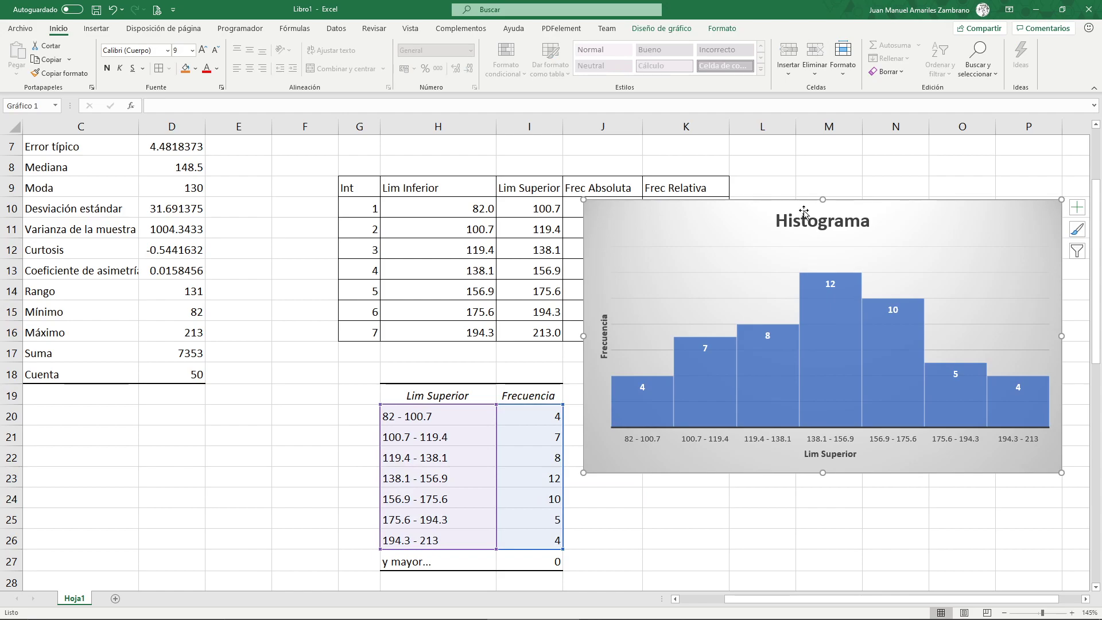
drag(677, 206, 664, 326)
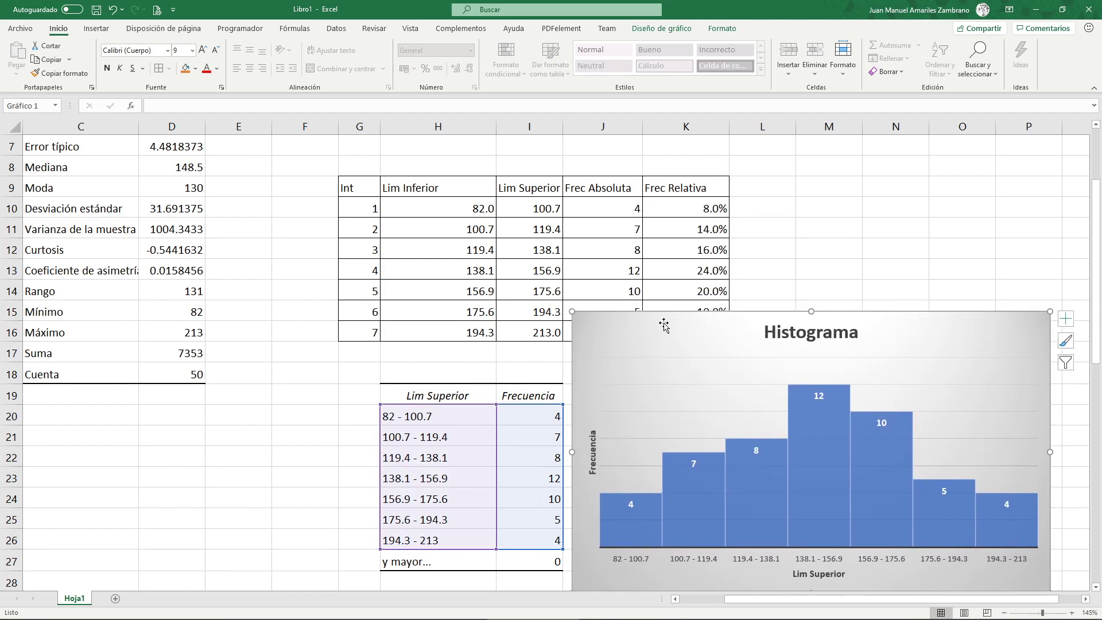
scroll(662, 324, down, 2)
scroll(660, 321, up, 3)
scroll(673, 356, down, 2)
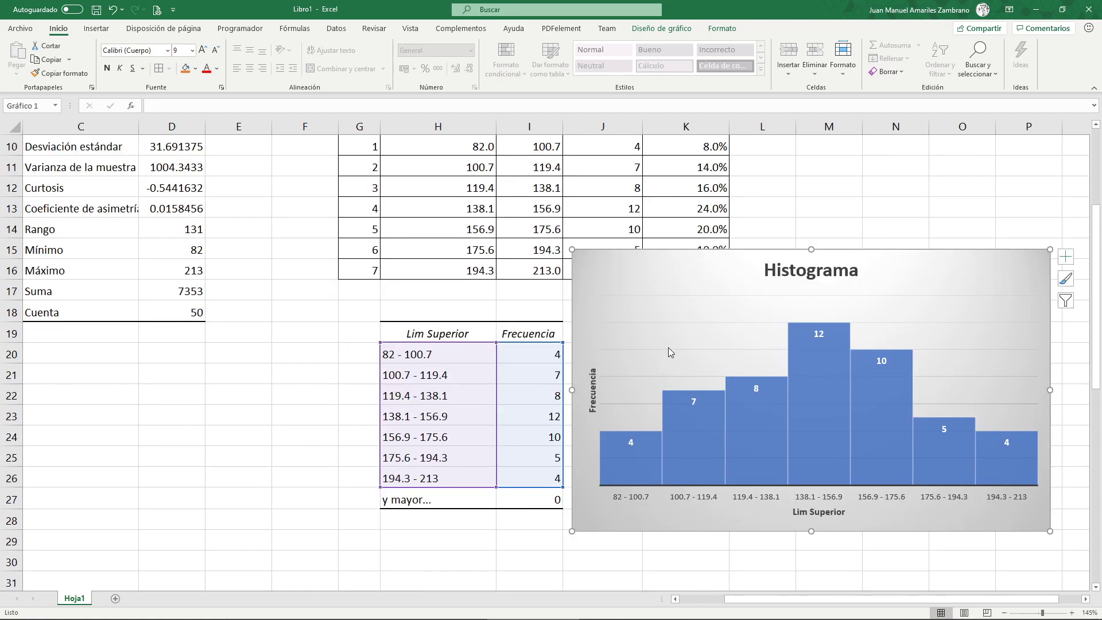
drag(610, 259, 631, 233)
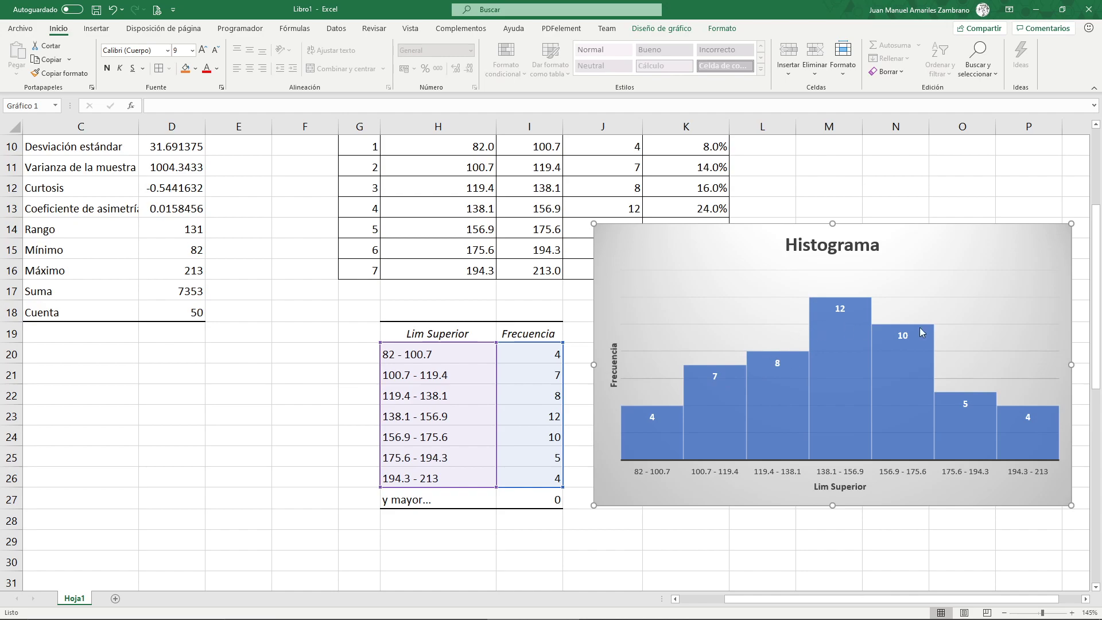
drag(712, 246, 727, 310)
Copy the Frec Relativa column with its header from K9:K16 into the lower table starting at J19
scroll(727, 310, up, 2)
drag(681, 251, 686, 389)
key(ctrl+c)
scroll(682, 388, down, 3)
click(597, 275)
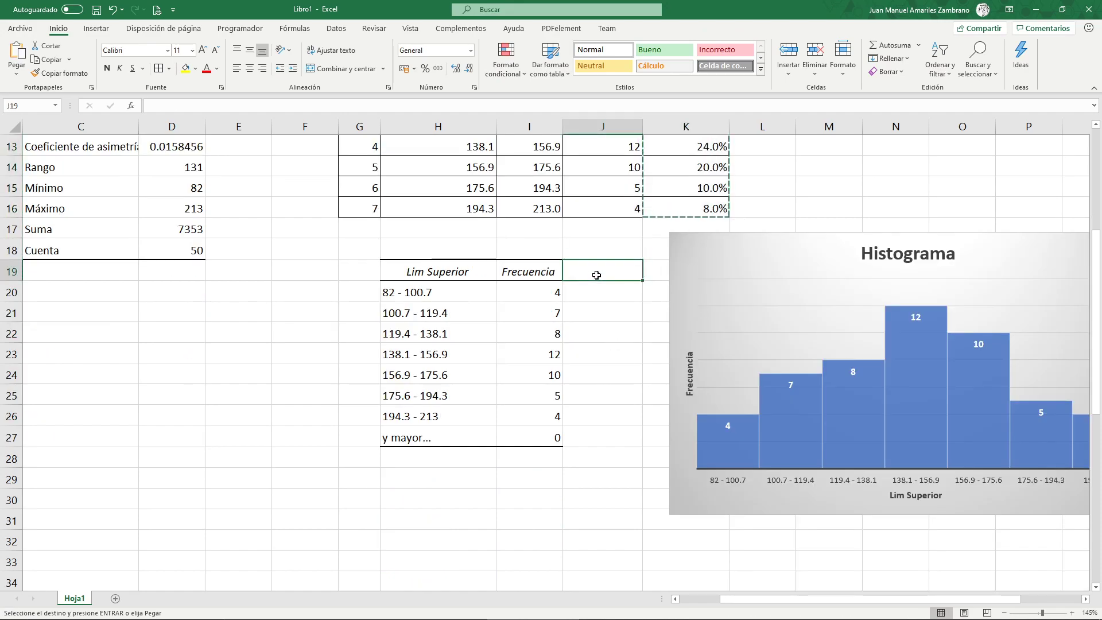
key(ctrl+v)
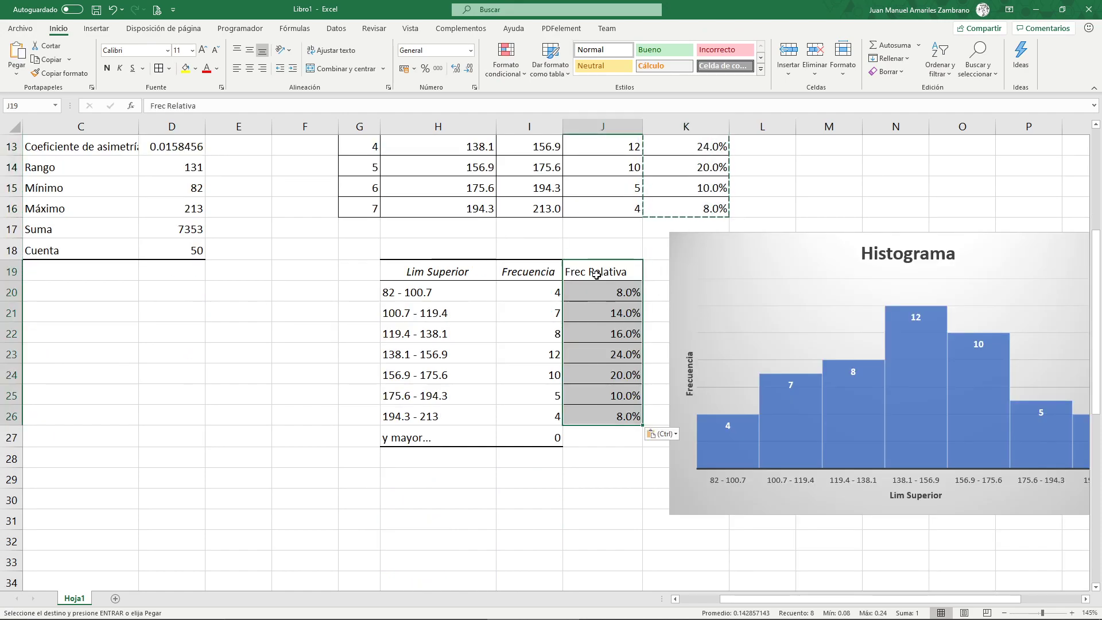
click(511, 319)
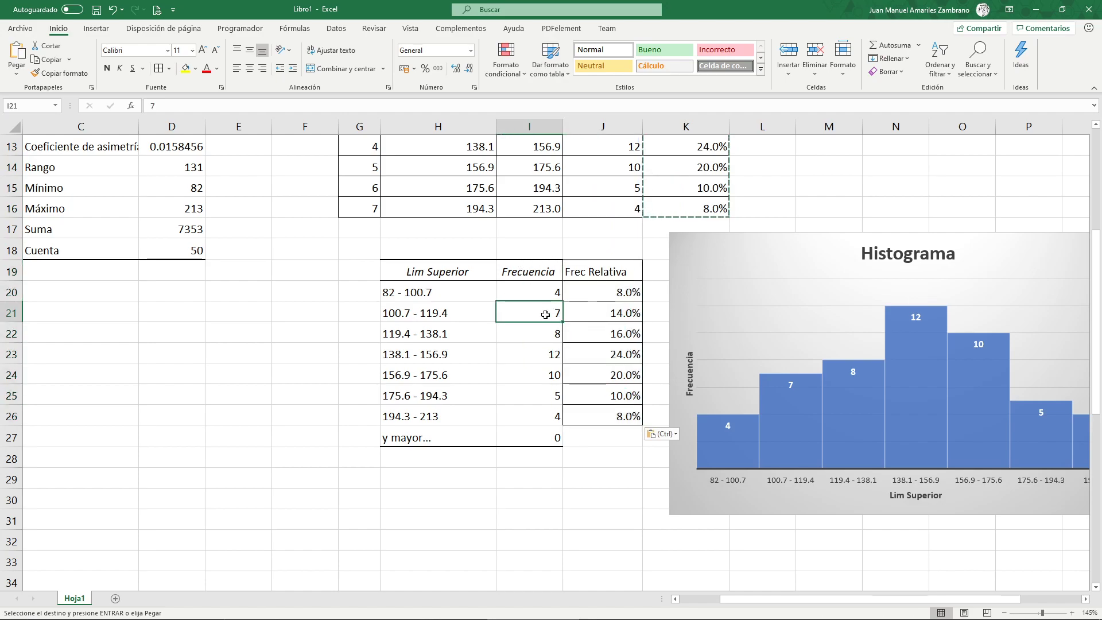
Change the histogram's plotted values from the Frecuencia column to the relative frequencies in J20:J26
click(732, 256)
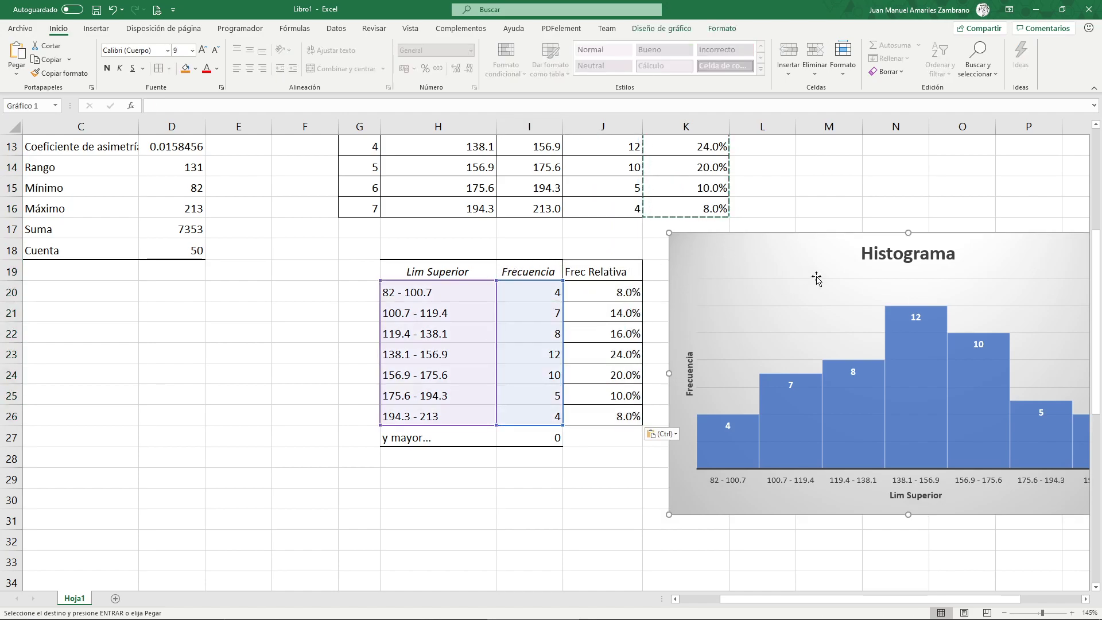
drag(540, 280, 579, 288)
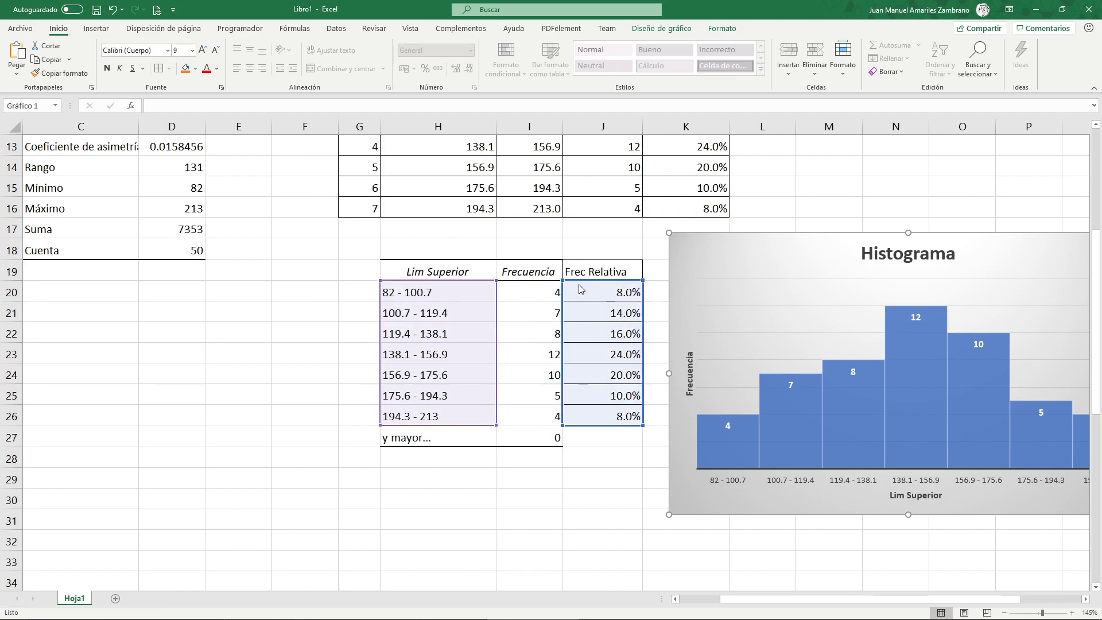
drag(579, 289, 578, 284)
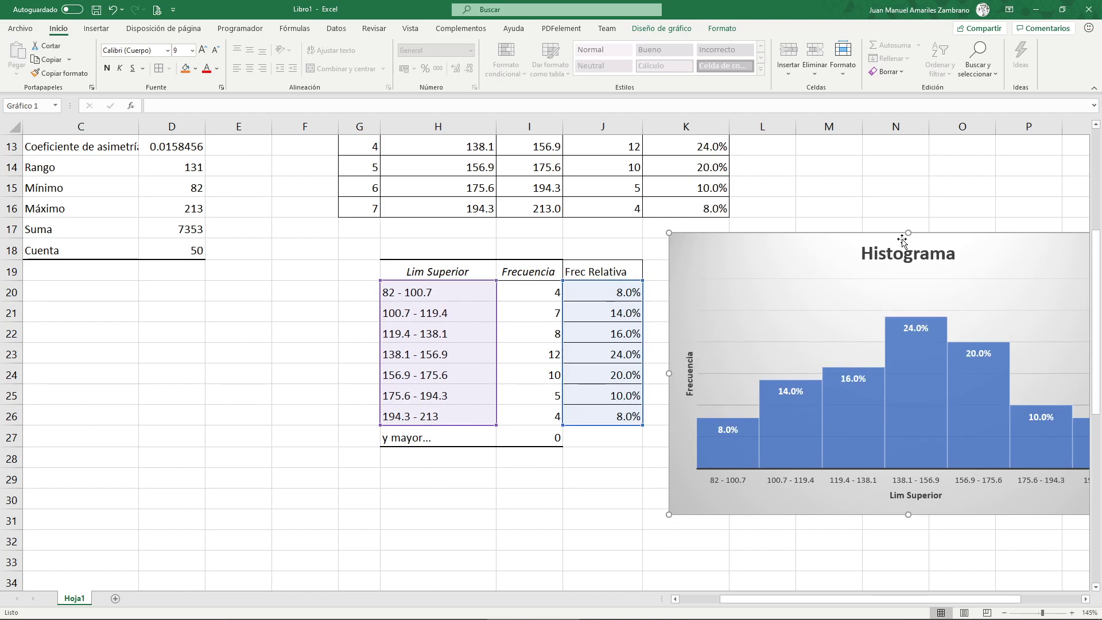
Make the histogram about two rows taller and move it over columns I to P, starting around row 15
drag(907, 233, 907, 190)
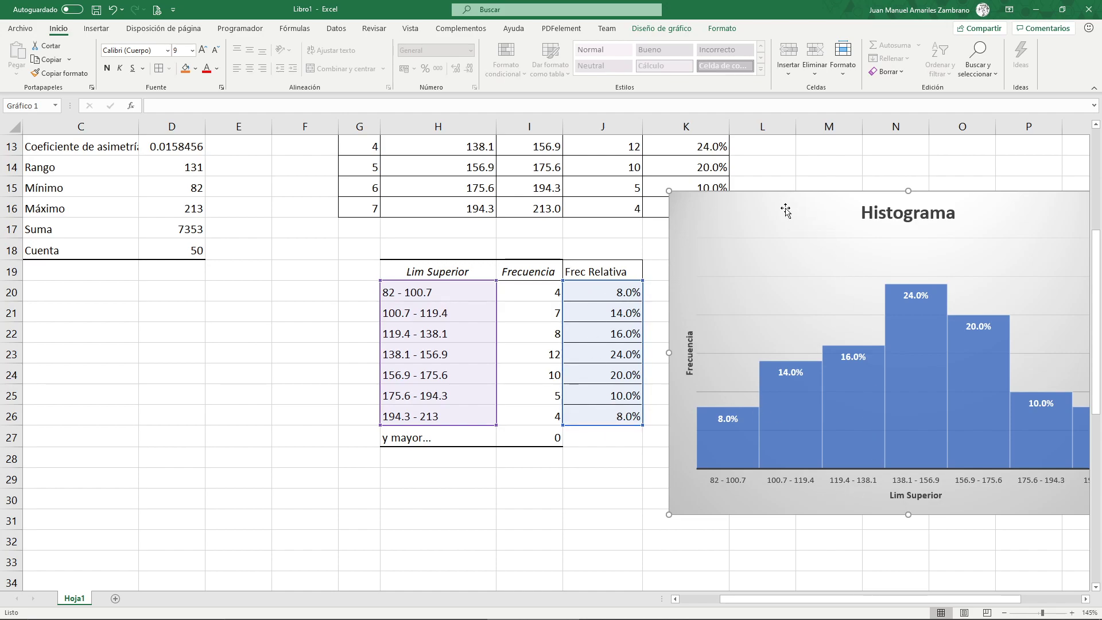
drag(791, 211, 665, 198)
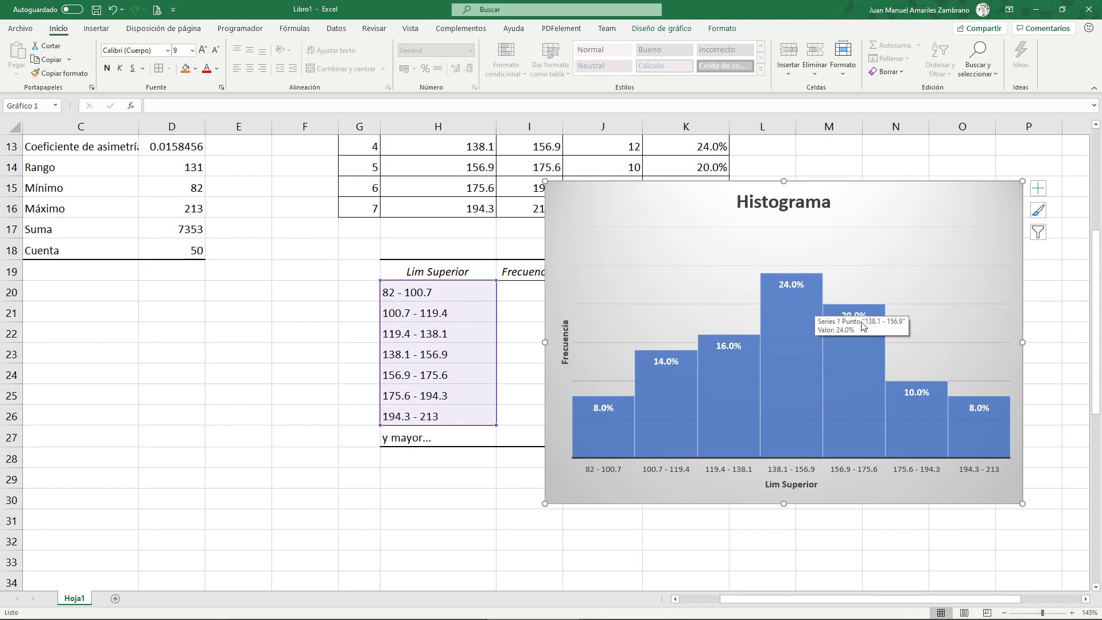
click(316, 403)
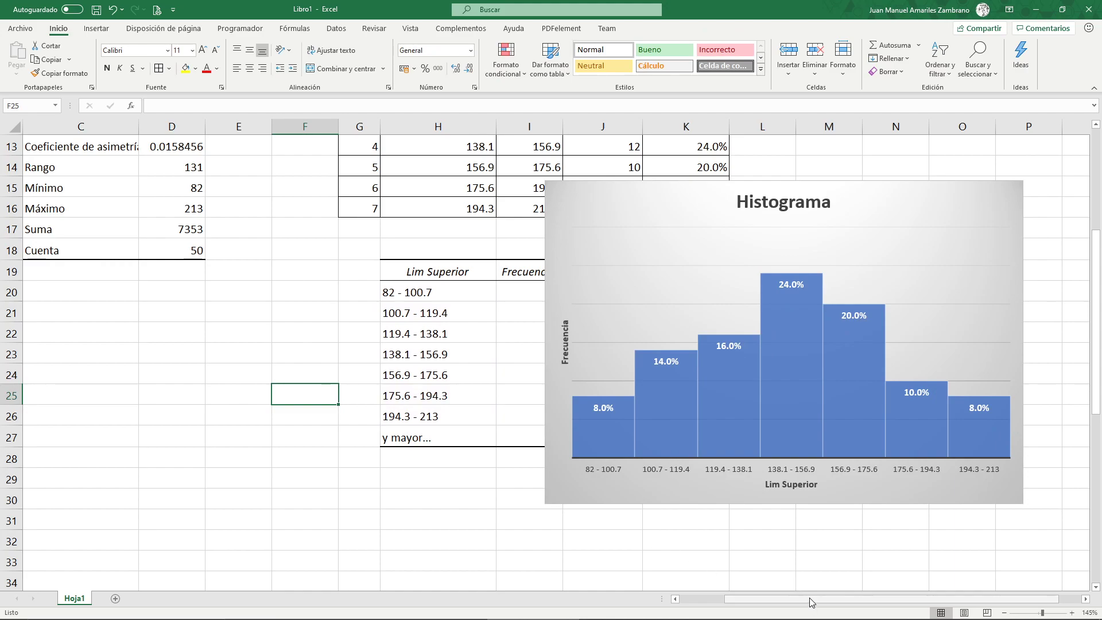
Move the histogram up so that it starts at about row 12, beside the Lim Superior column
mouse_move(808, 595)
mouse_down()
mouse_move(762, 596)
mouse_move(797, 592)
mouse_up()
scroll(793, 522, up, 2)
scroll(796, 511, down, 1)
scroll(789, 494, down, 2)
scroll(783, 463, up, 3)
scroll(783, 463, down, 3)
scroll(783, 463, up, 1)
scroll(783, 461, up, 2)
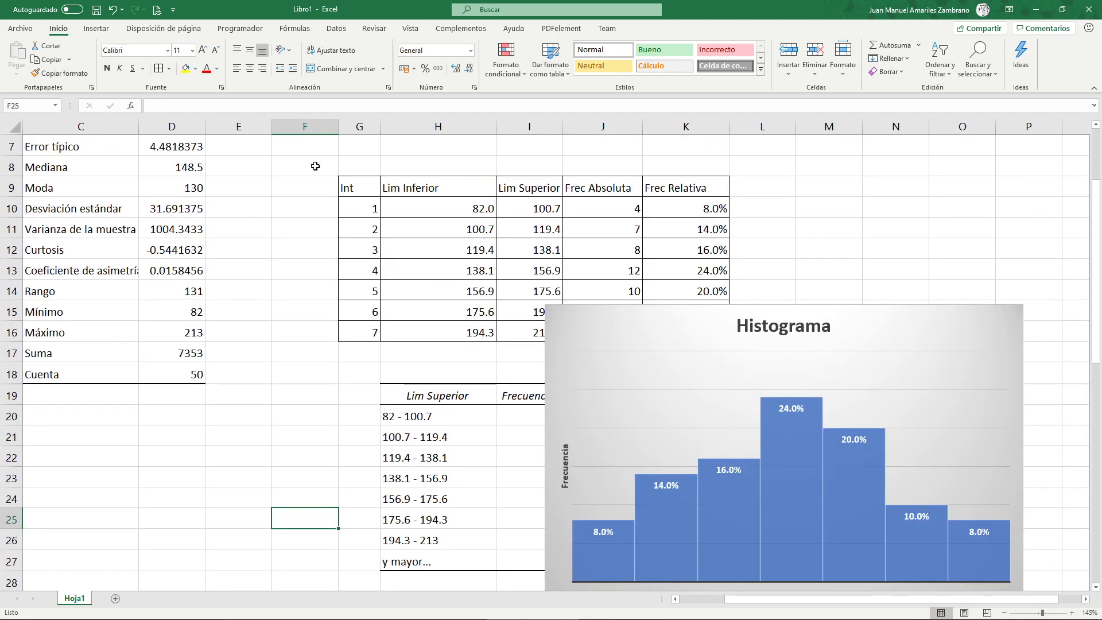
drag(596, 313, 610, 258)
click(717, 608)
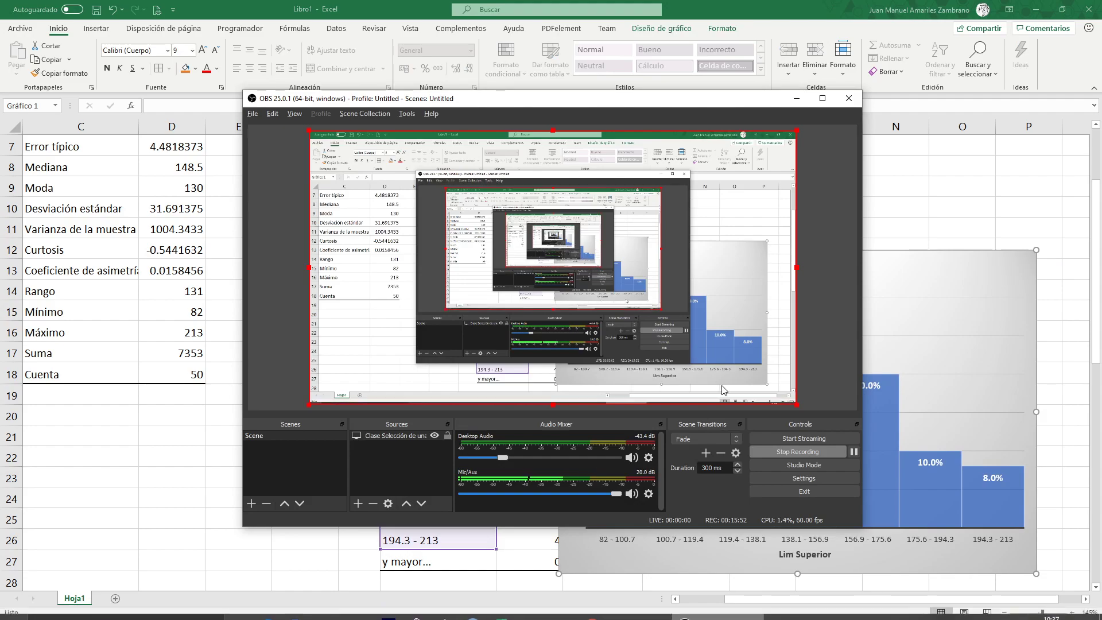